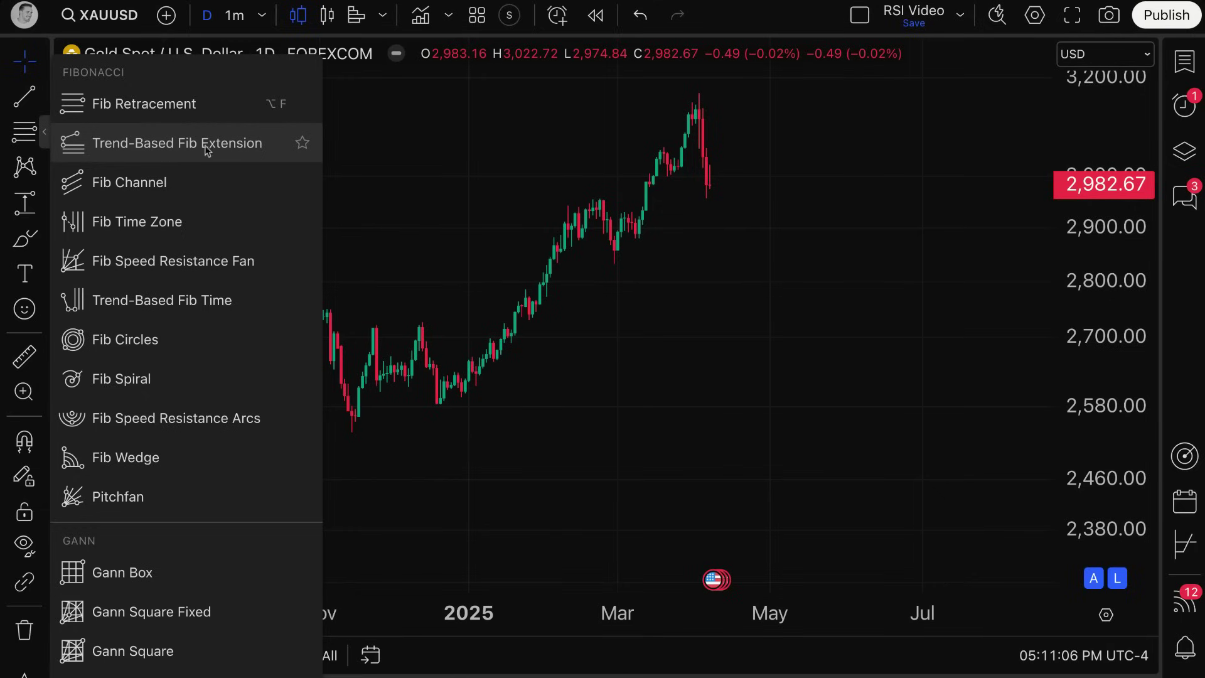
Draw a Trend-Based Fib Extension from the mid-November 2024 low at about 2,558 through the early-April 2025 high at about 3,134 to about 2,760
click(143, 149)
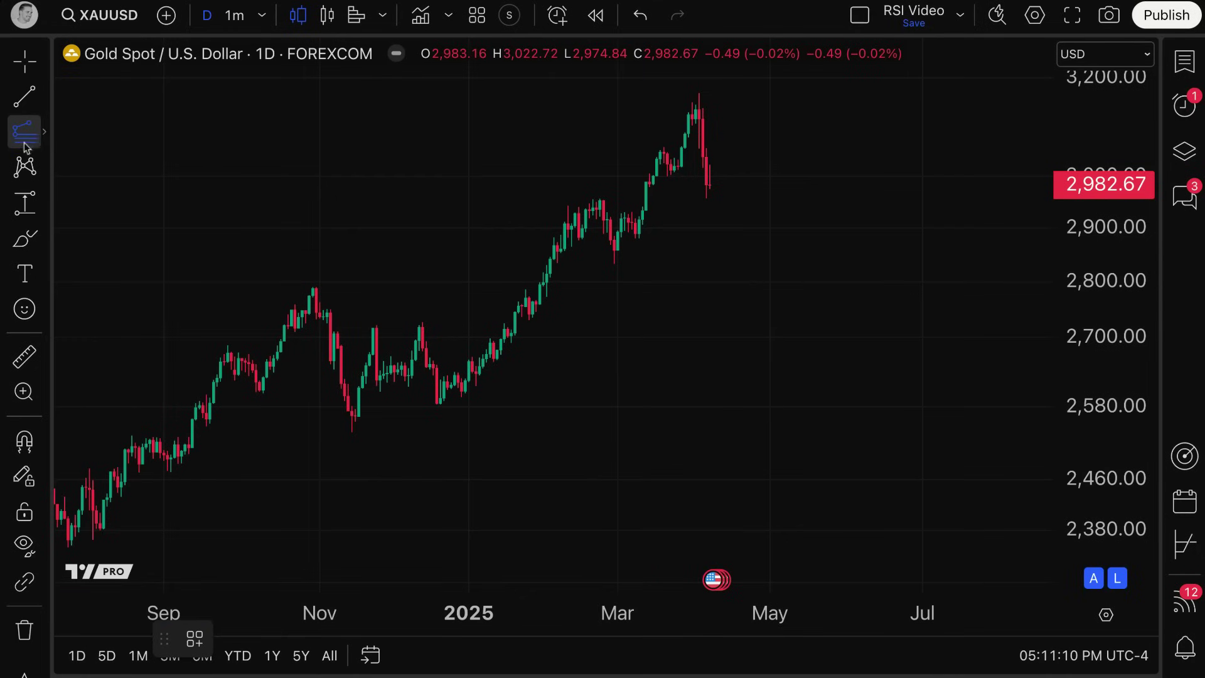
click(353, 419)
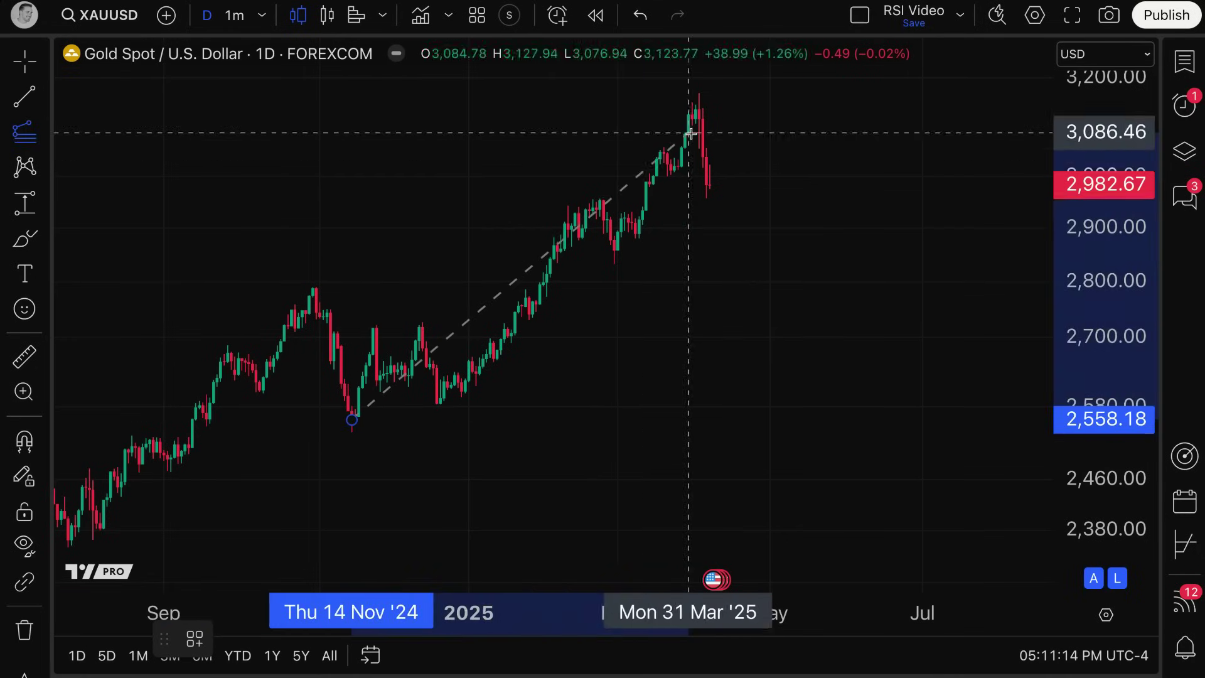
click(698, 109)
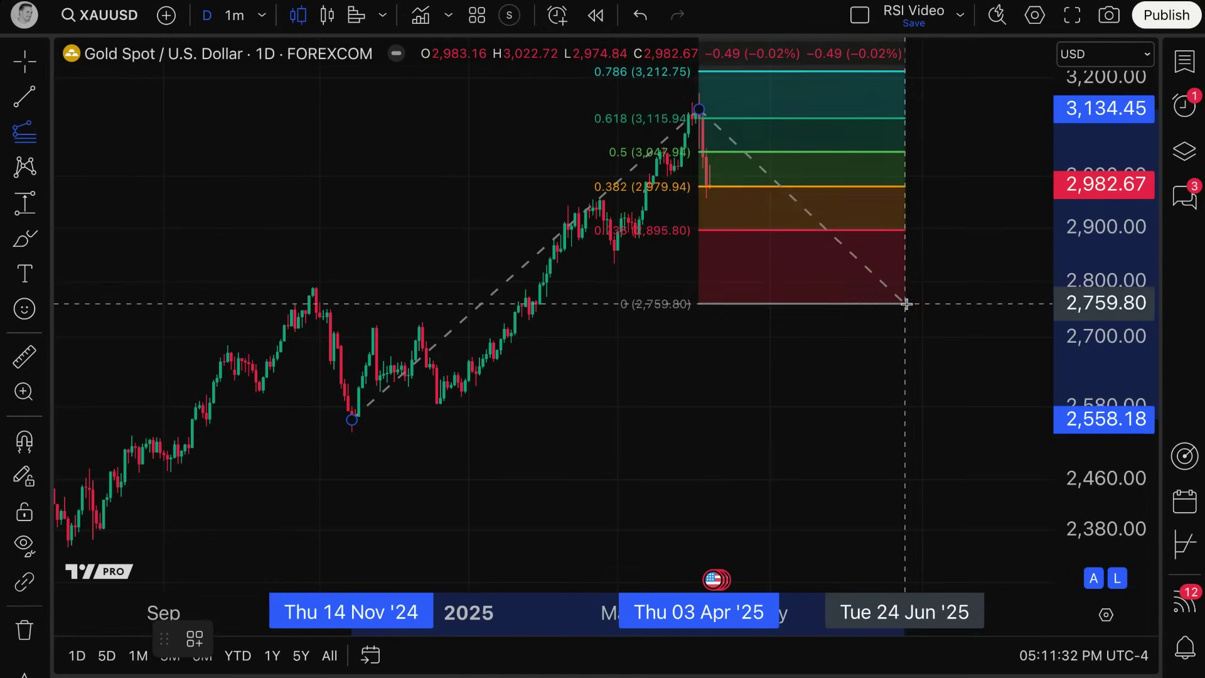
click(903, 304)
mouse_move(1111, 276)
mouse_down()
mouse_move(1110, 367)
mouse_move(1104, 323)
mouse_up()
drag(685, 436, 565, 376)
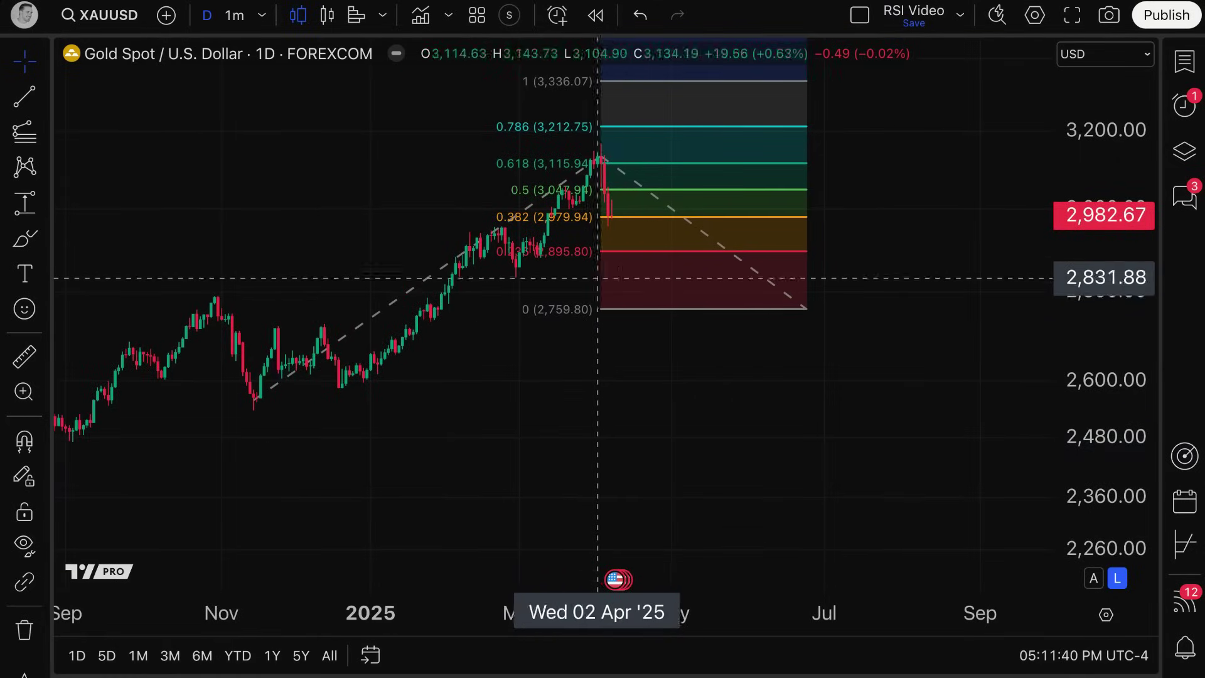
click(38, 136)
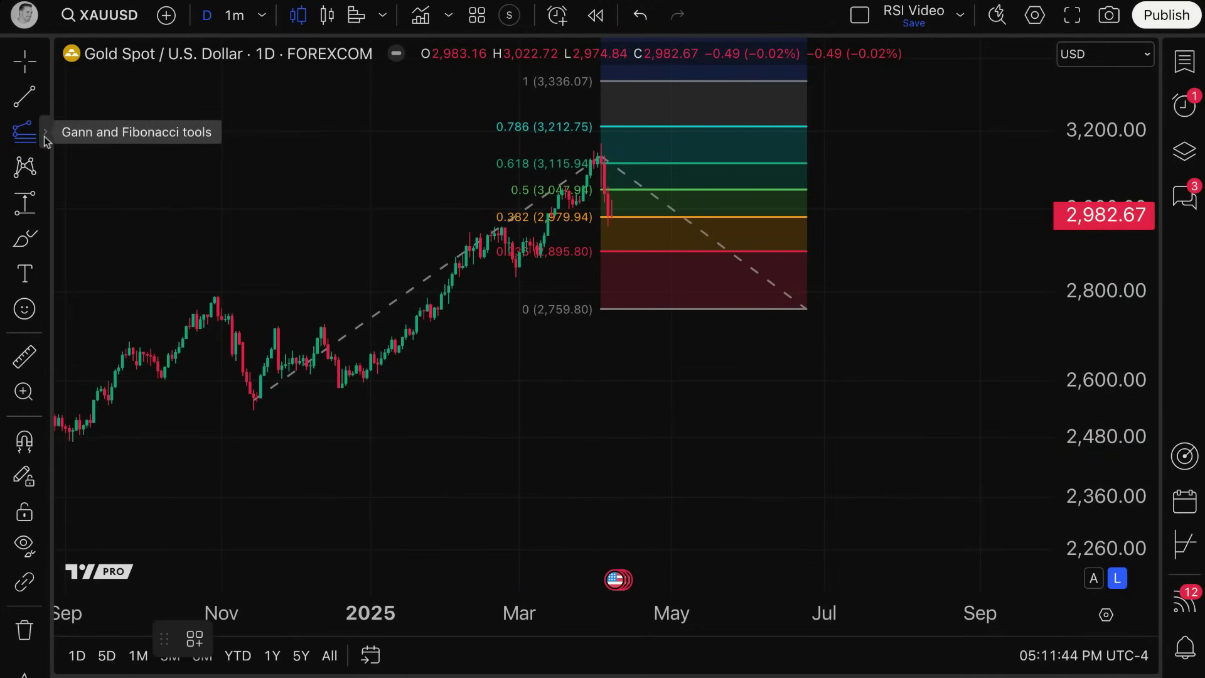
click(45, 139)
click(46, 132)
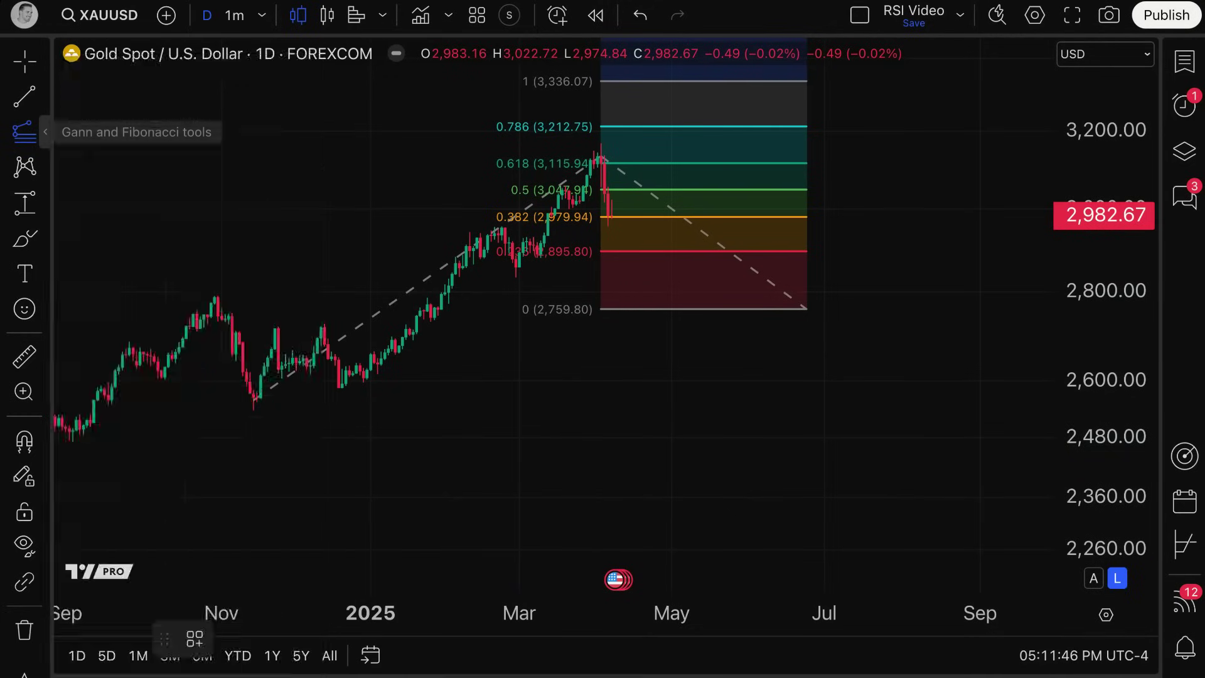
click(25, 61)
Review the style settings of the trend-based Fib extension and delete the drawing from the chart
double_click(678, 258)
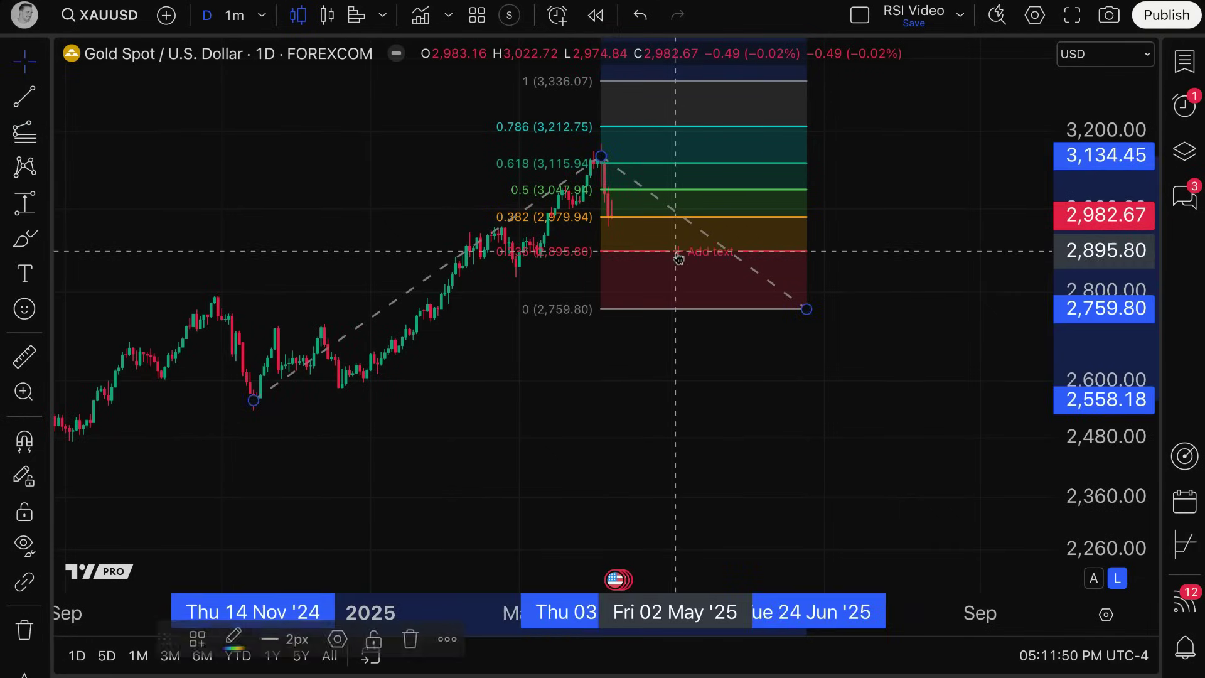
scroll(536, 307, down, 10)
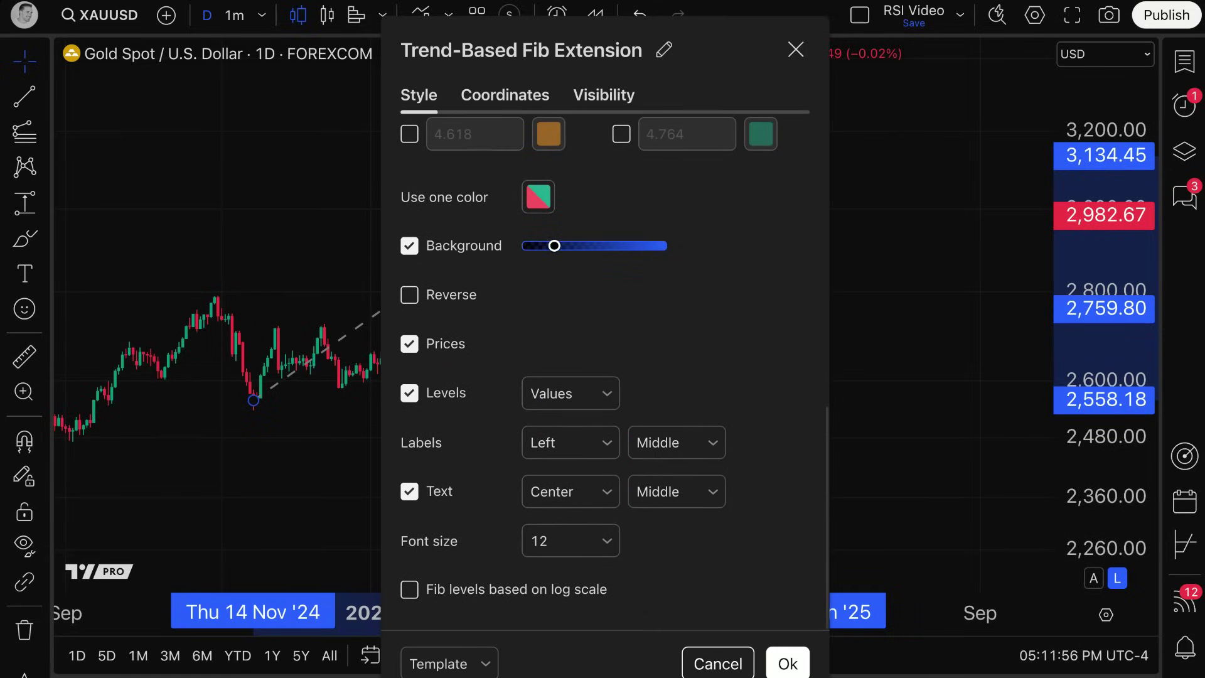
scroll(527, 439, up, 10)
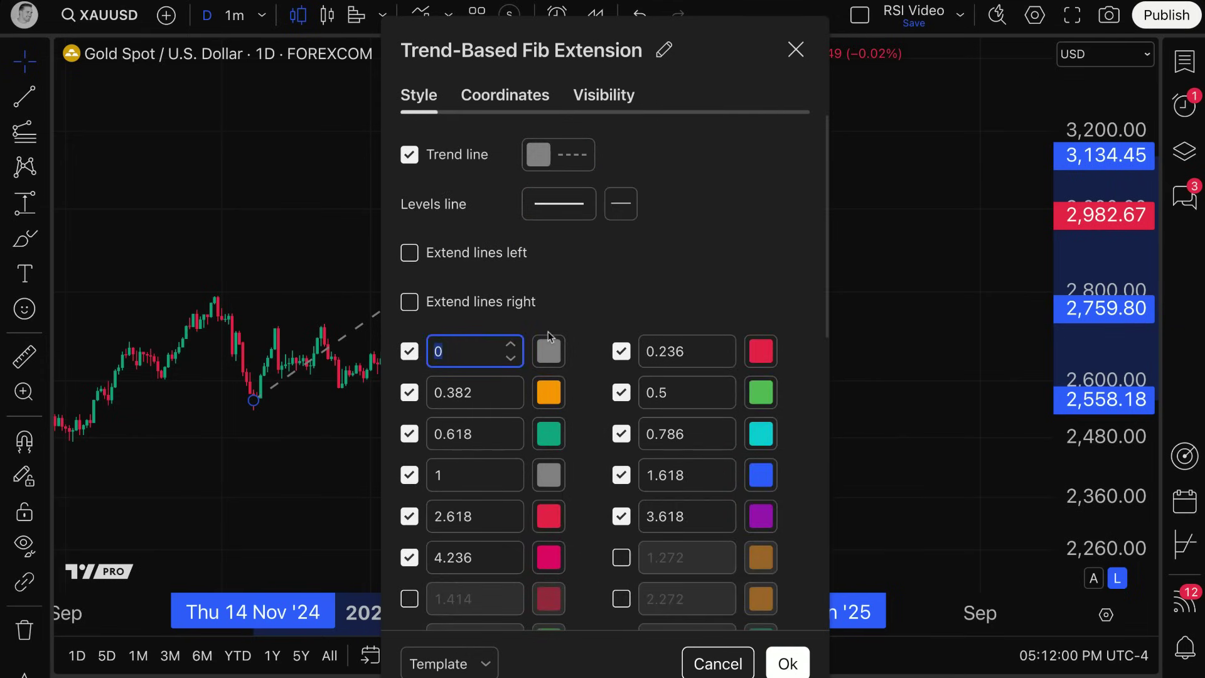
click(795, 50)
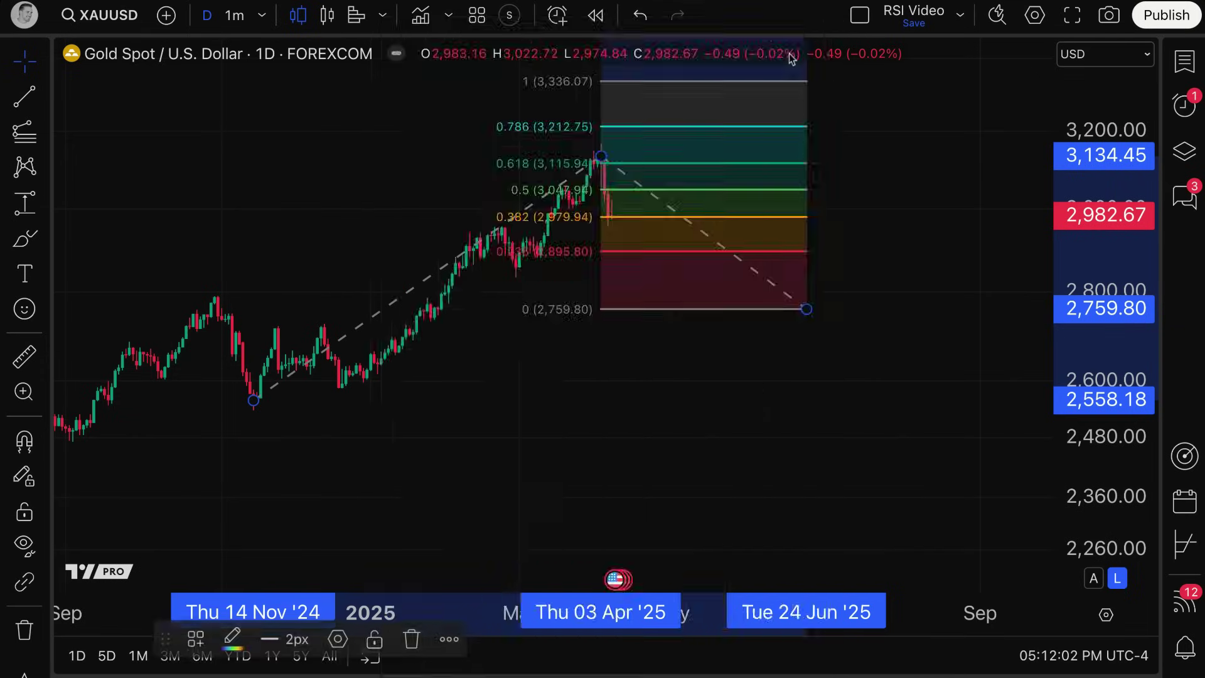
key(Delete)
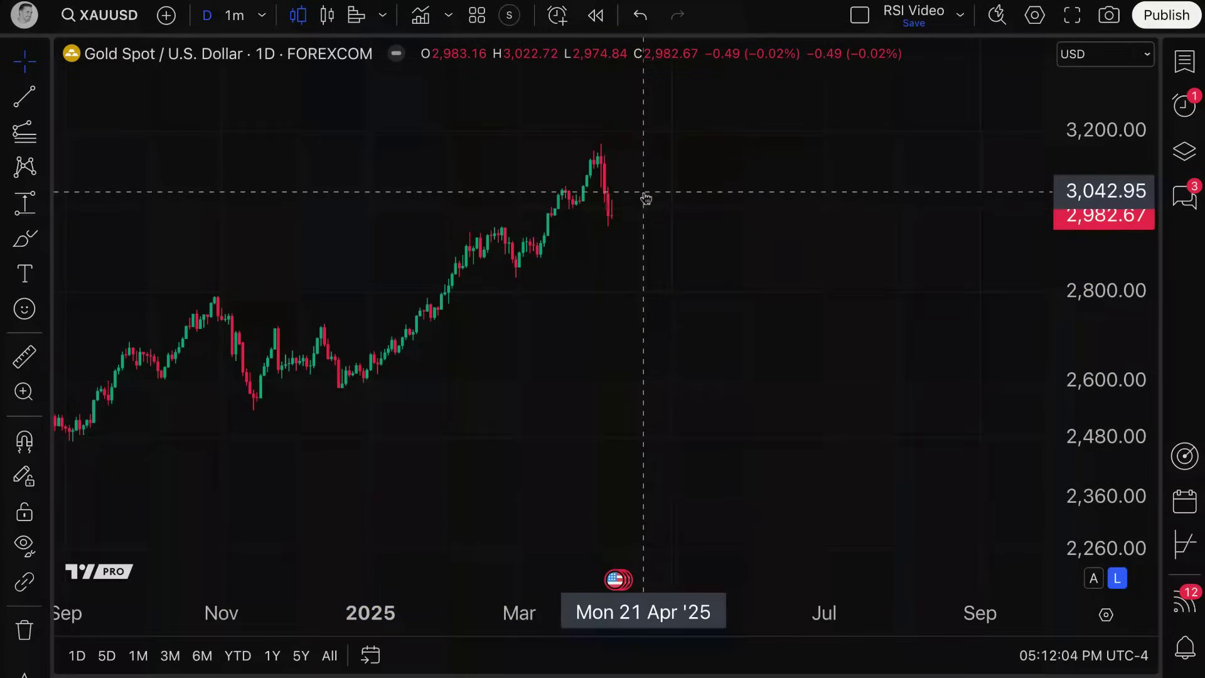
Add the Trend-Based Fib Extension tool to the favorite drawing tools
click(47, 137)
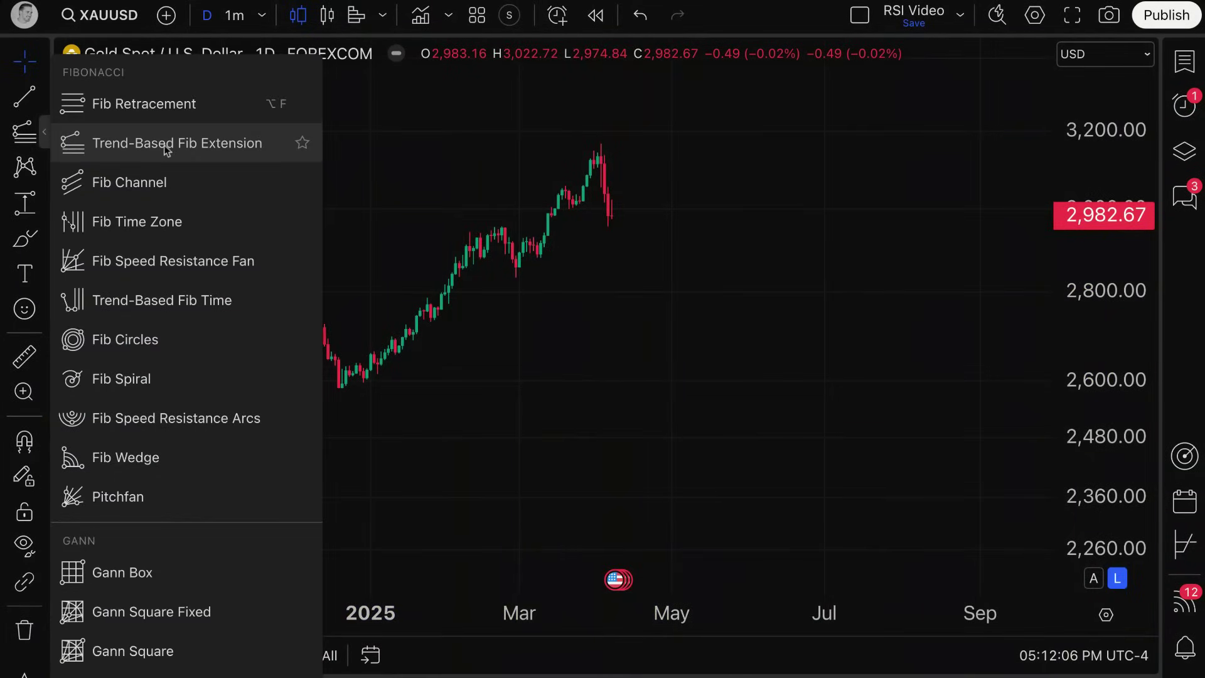
click(302, 143)
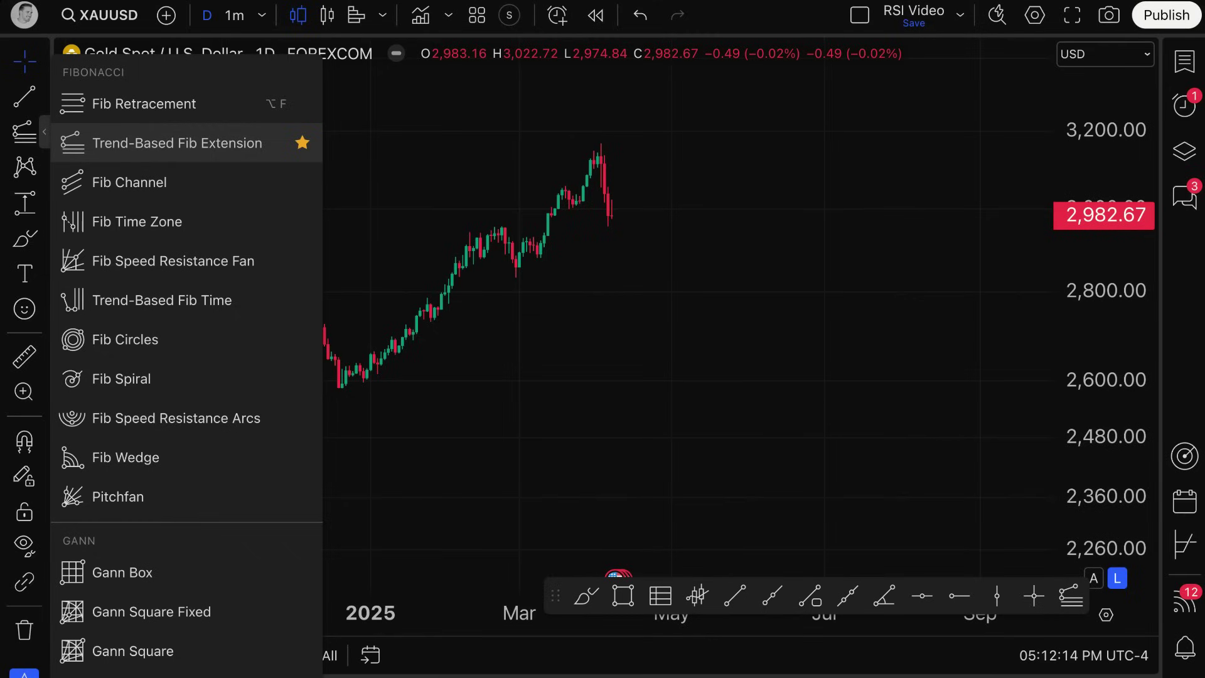
Draw a Fib Retracement from the early-April 2025 high at about 3,136 down to about 2,957
click(108, 109)
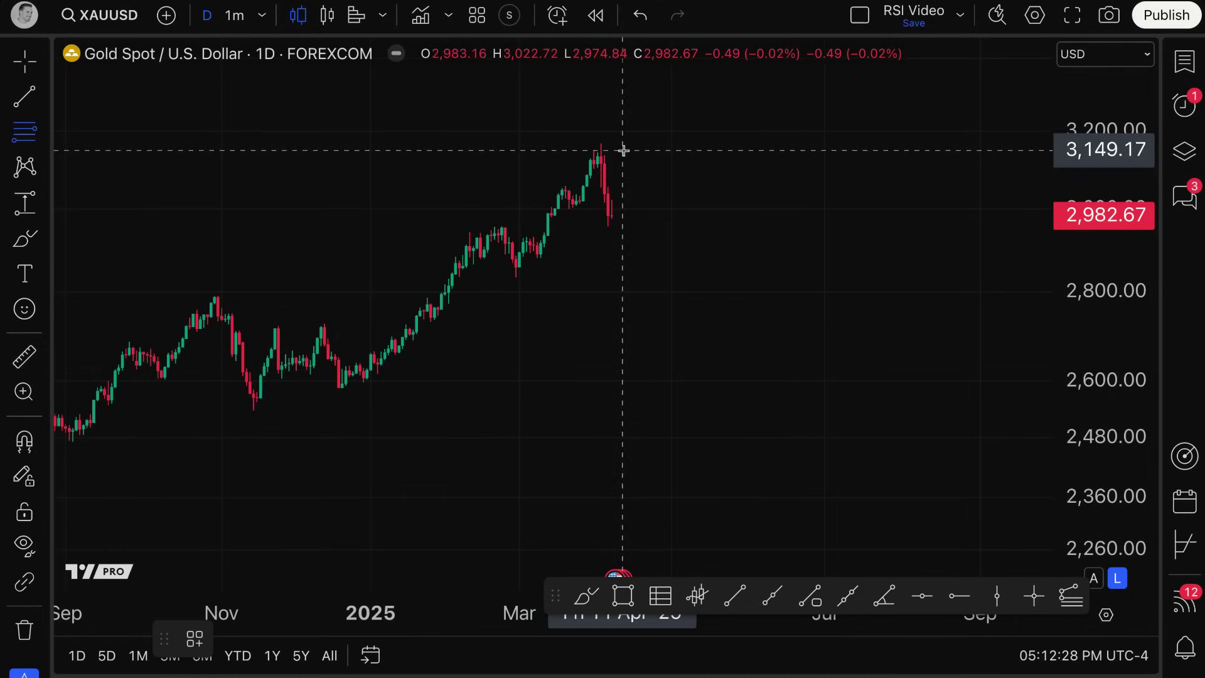
click(596, 155)
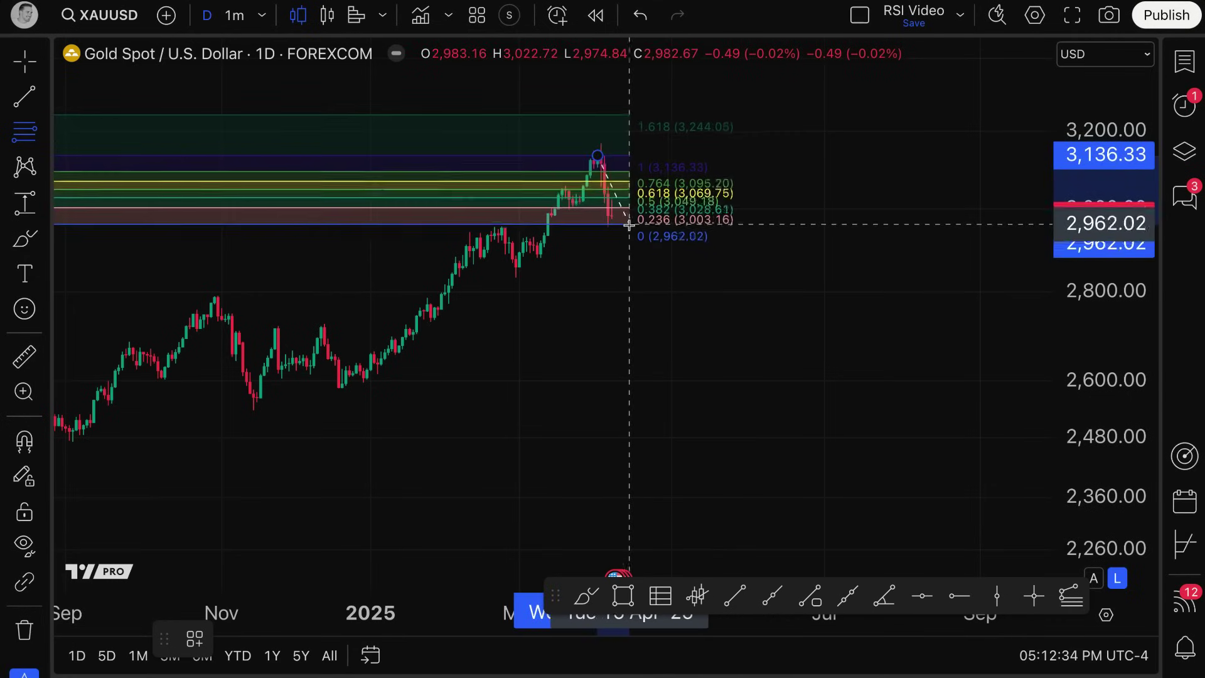
click(628, 224)
Set the Fib retracement to extend its lines right instead of left
double_click(629, 225)
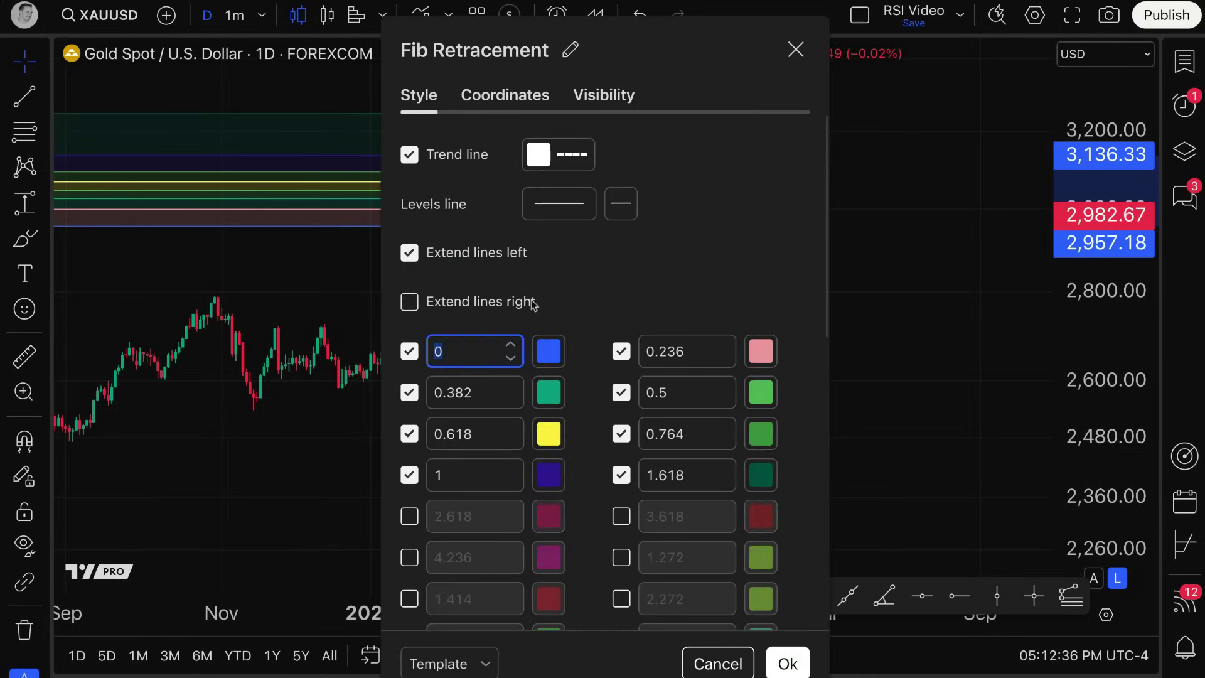
click(533, 304)
click(517, 257)
click(794, 50)
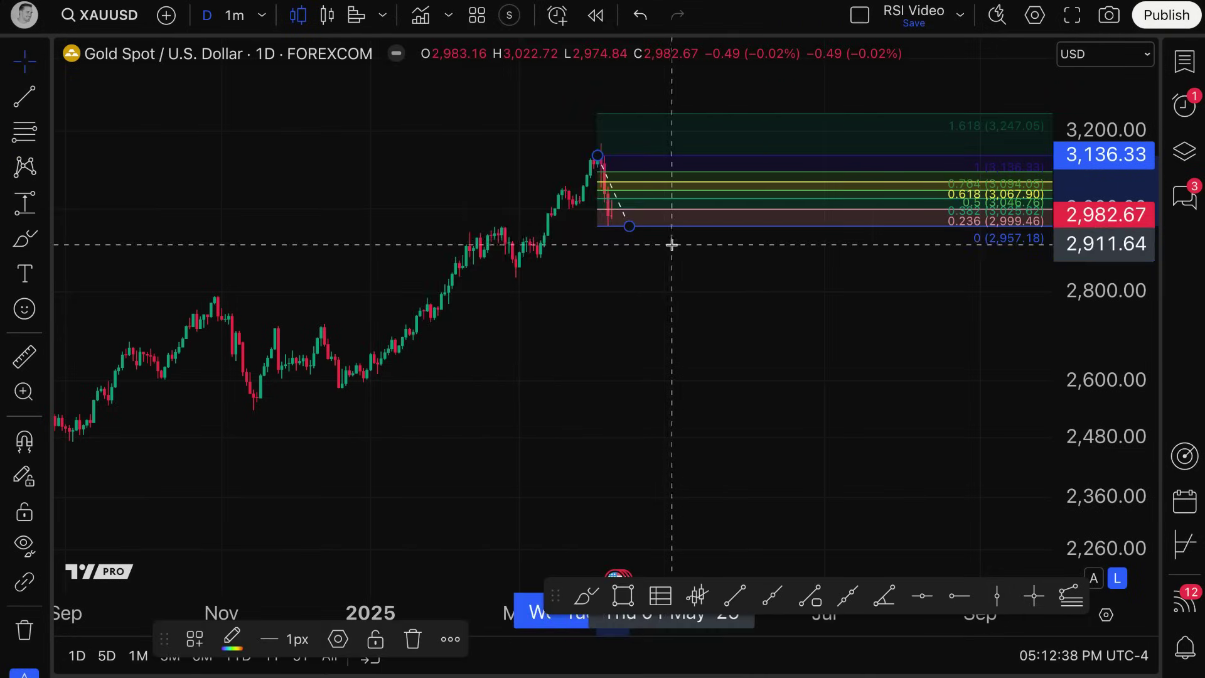
Adjust the retracement's anchors to about 2,952 at the low and about 3,170 at the 3 April high
scroll(667, 245, up, 3)
drag(534, 227, 529, 227)
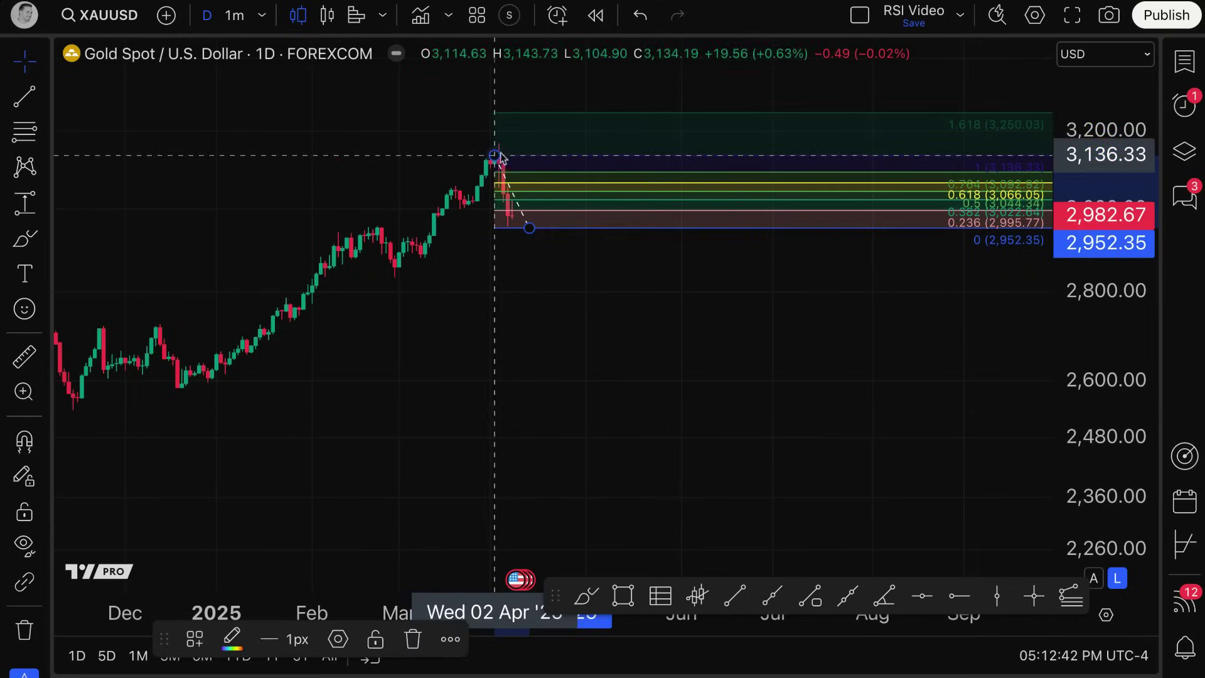
drag(495, 156, 501, 148)
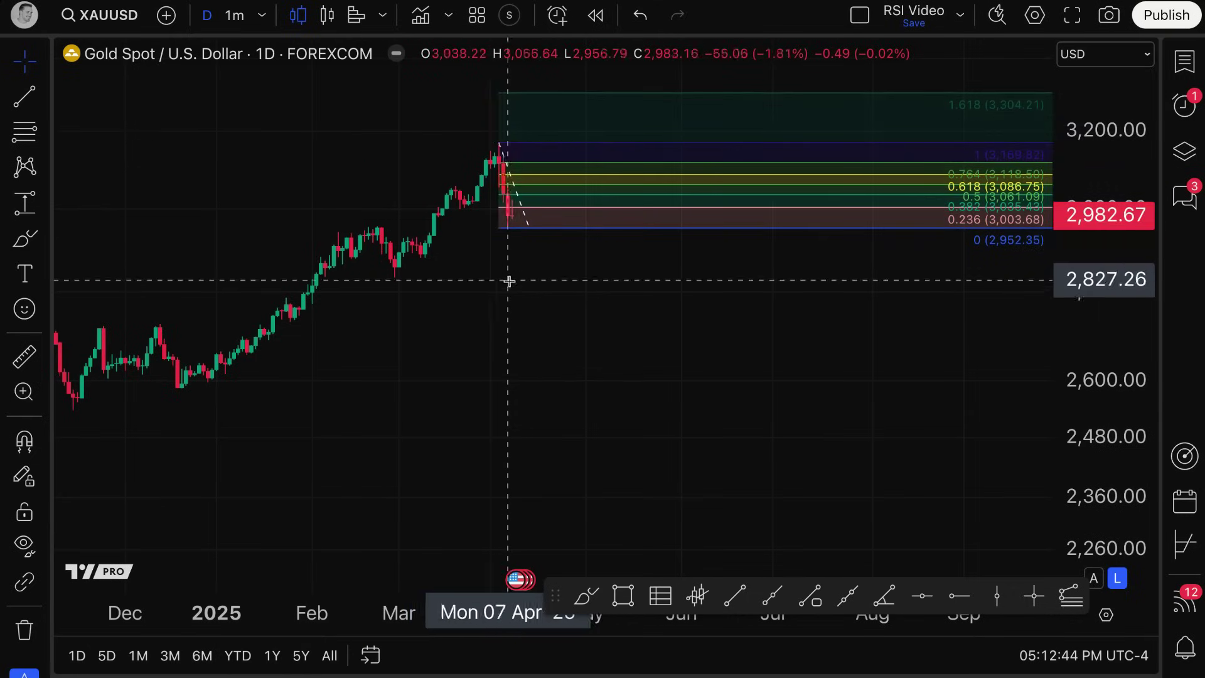
scroll(505, 298, right, 5)
drag(505, 299, 737, 431)
scroll(737, 431, right, 5)
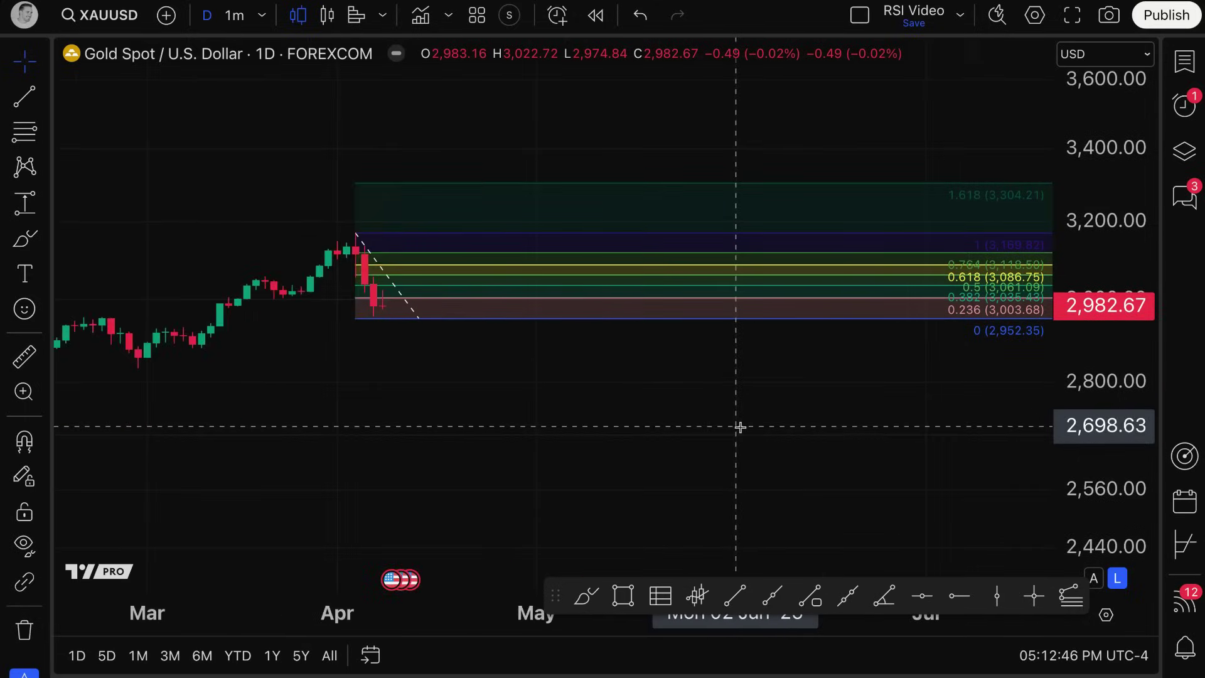
scroll(740, 425, left, 3)
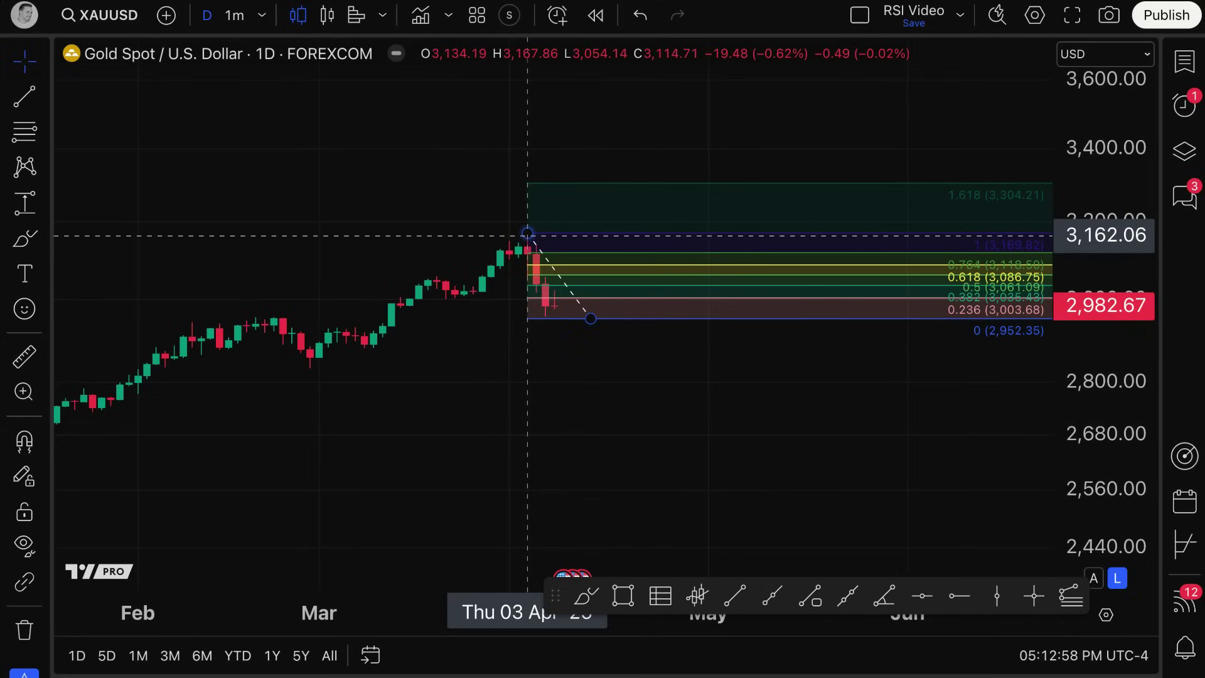
drag(527, 233, 530, 238)
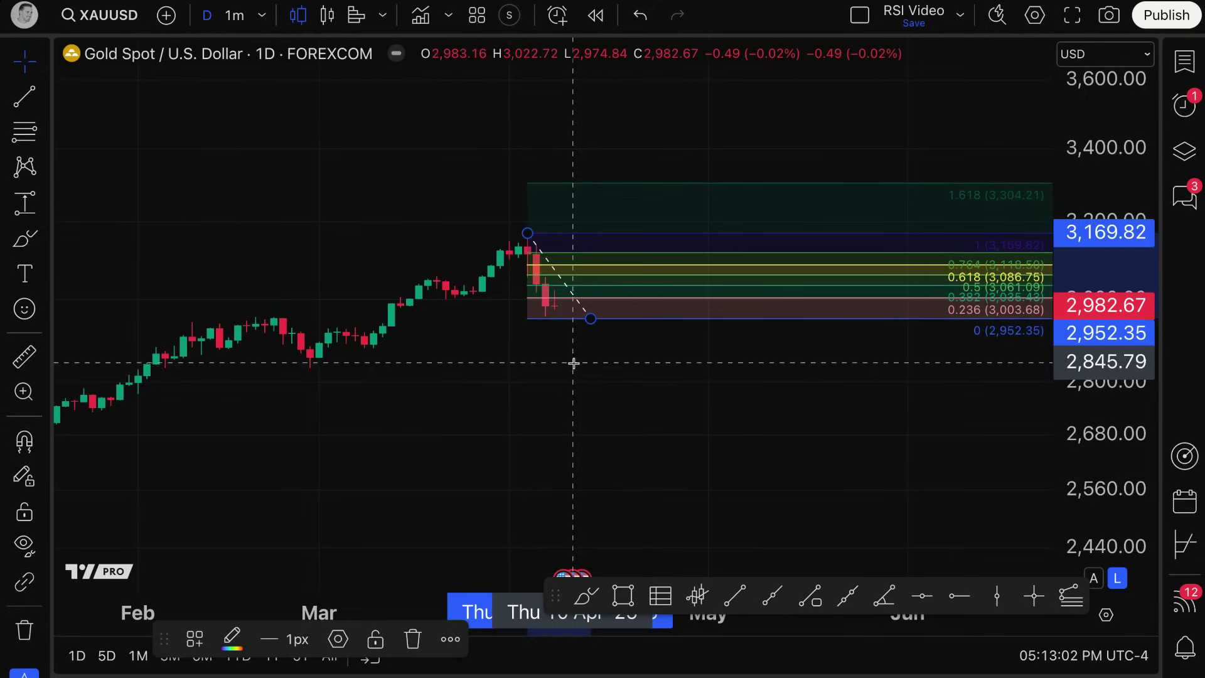
Disable the retracement levels 0.236, 0.382, 0.618, 0.764 and 1.618, keeping only 0, 0.5 and 1
scroll(573, 362, right, 5)
scroll(572, 363, left, 1)
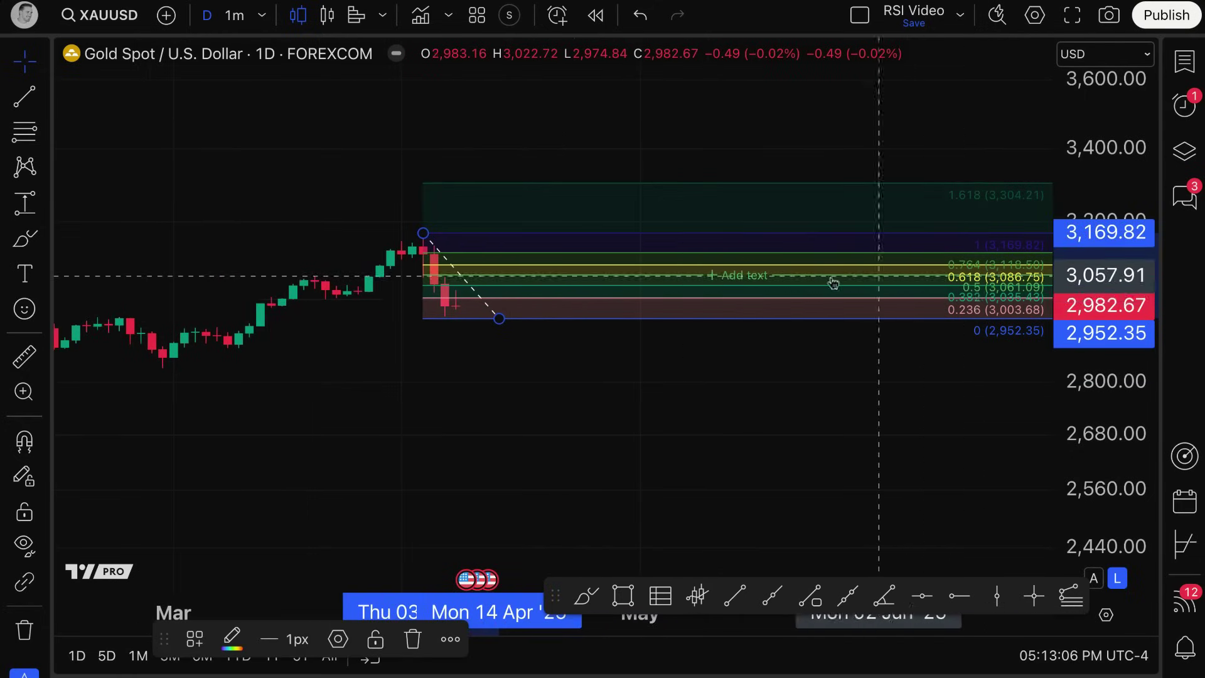
double_click(689, 282)
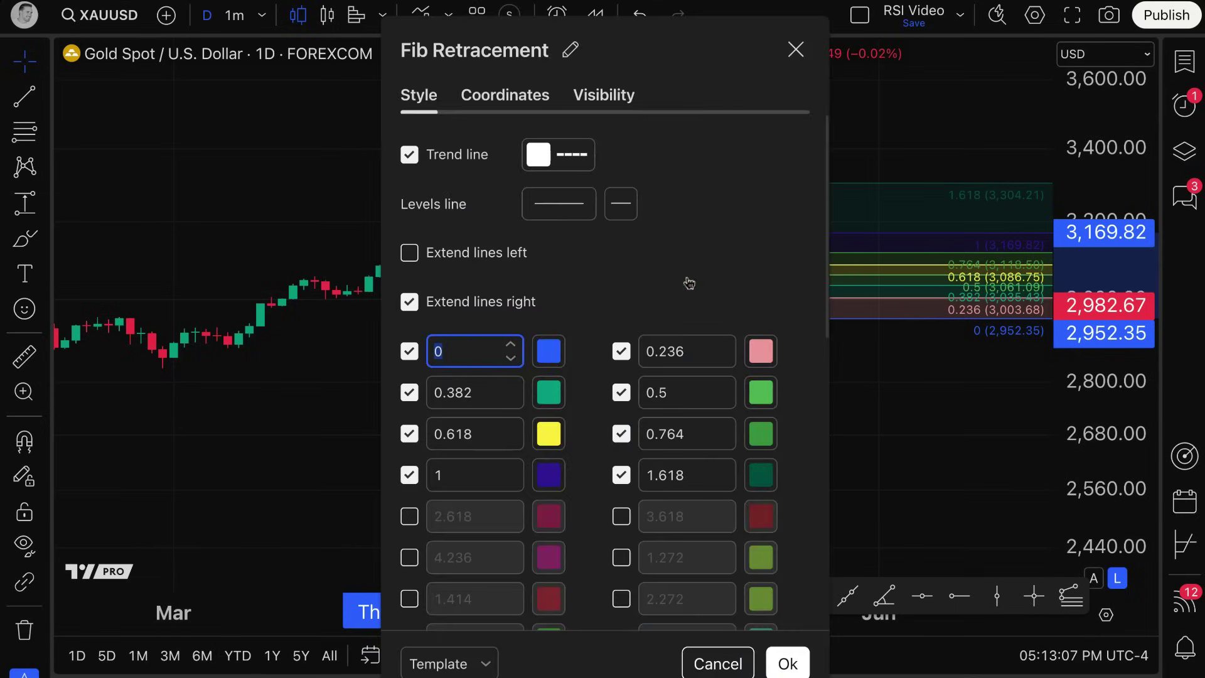
click(621, 352)
click(409, 392)
click(409, 434)
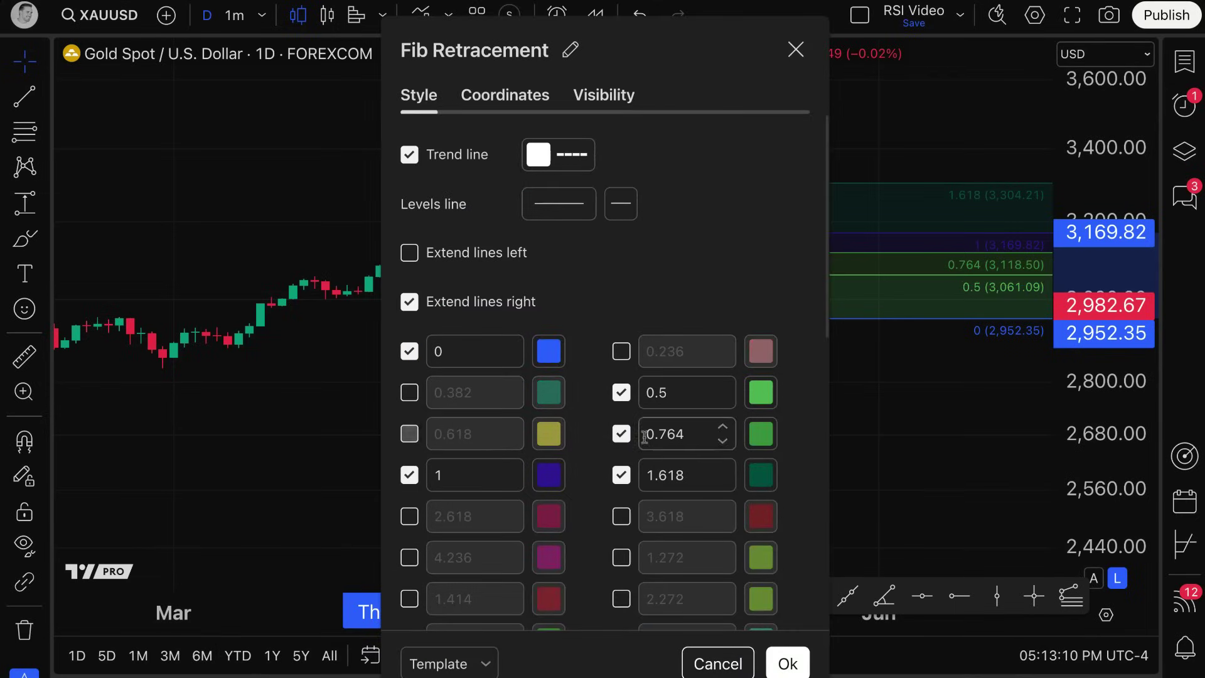
click(621, 434)
click(622, 475)
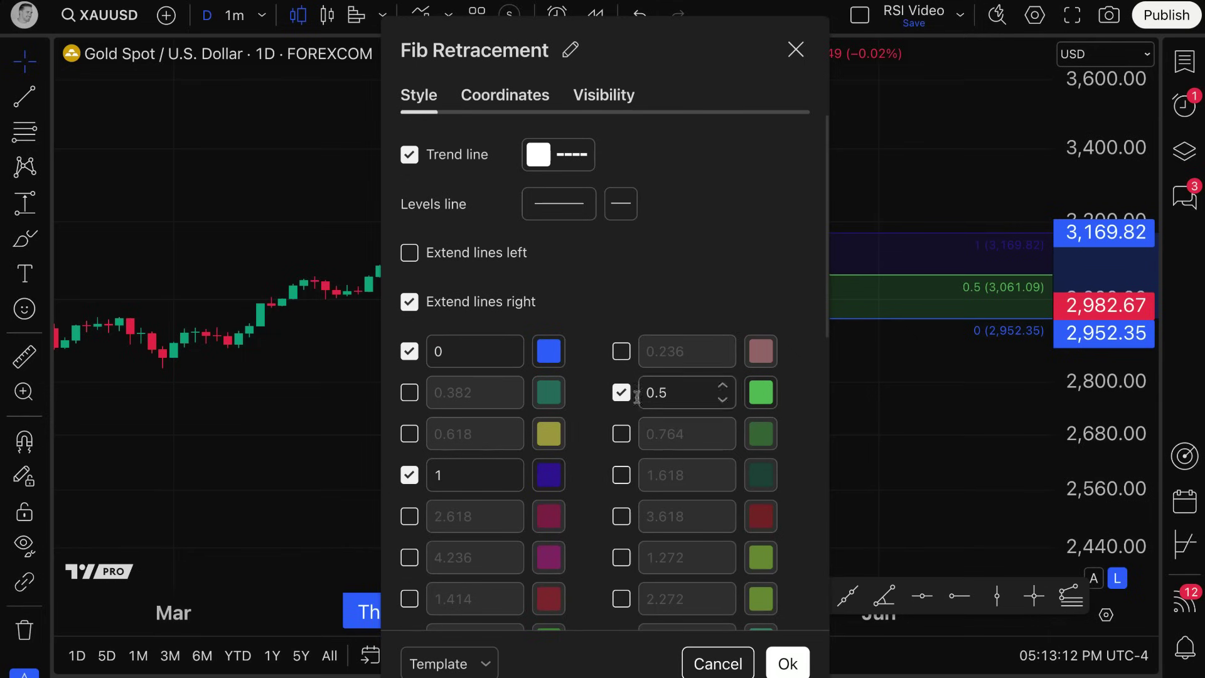
click(787, 664)
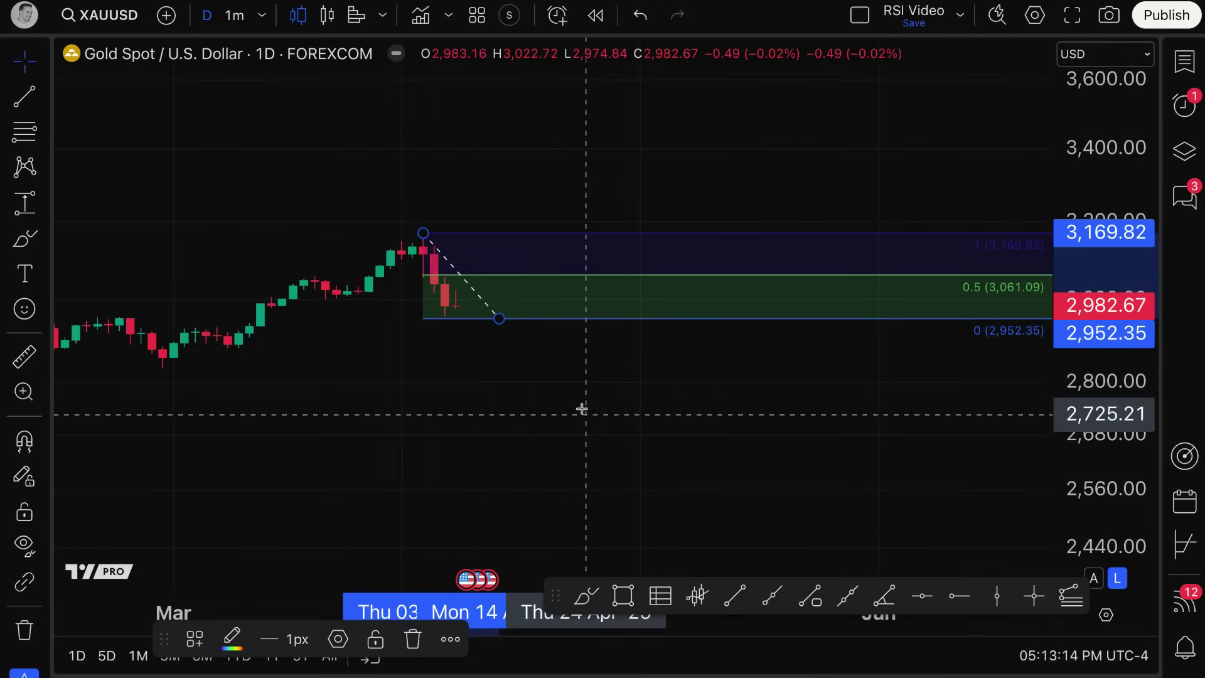
Move the retracement's lower anchor to about 2,955 on 10 April and enable levels 0.236, 0.382, 0.618 and 0.764
drag(499, 319, 477, 323)
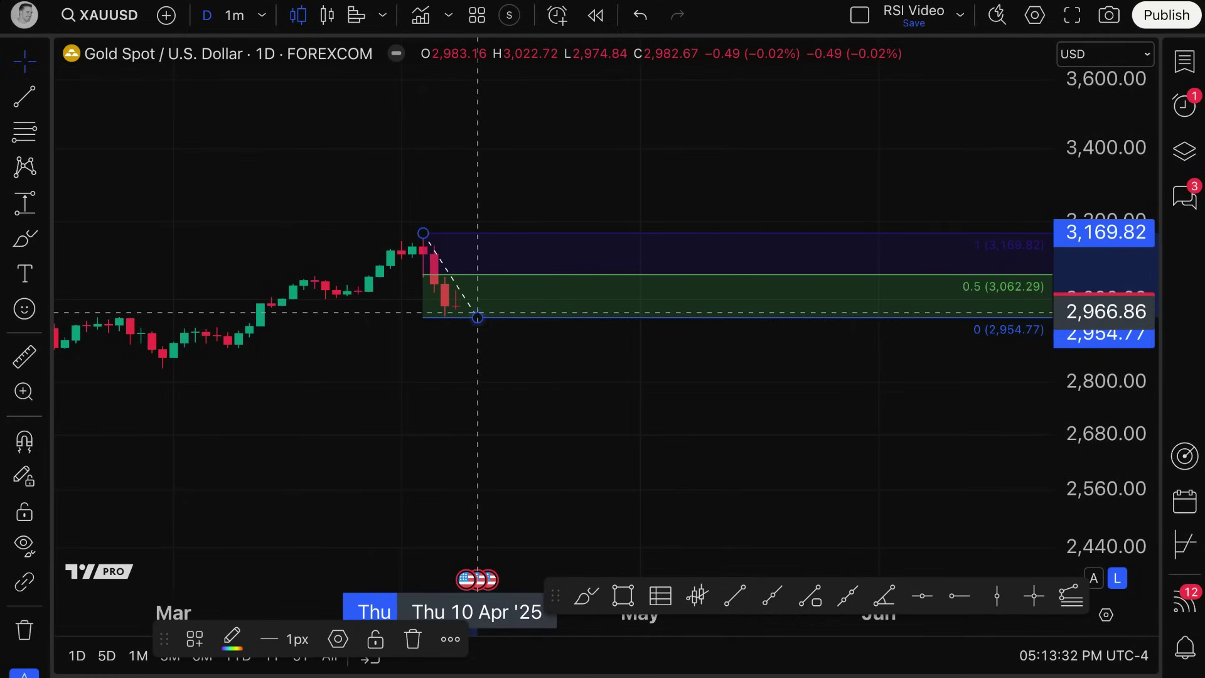
double_click(491, 280)
click(411, 393)
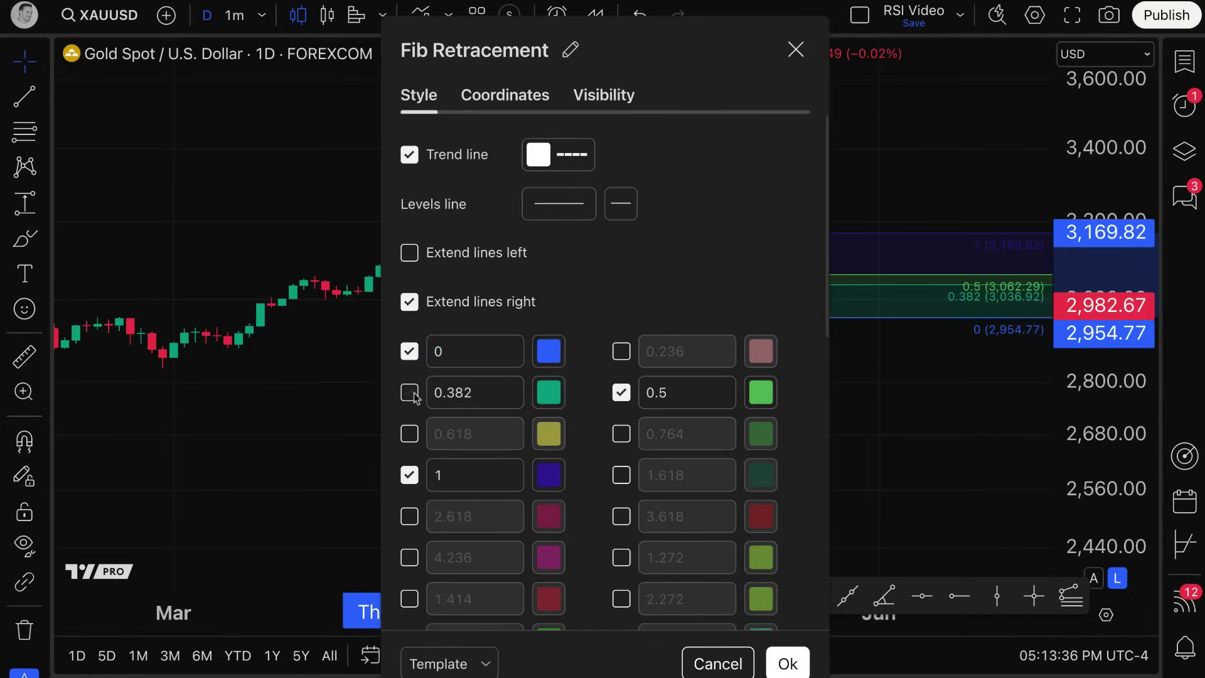
click(622, 353)
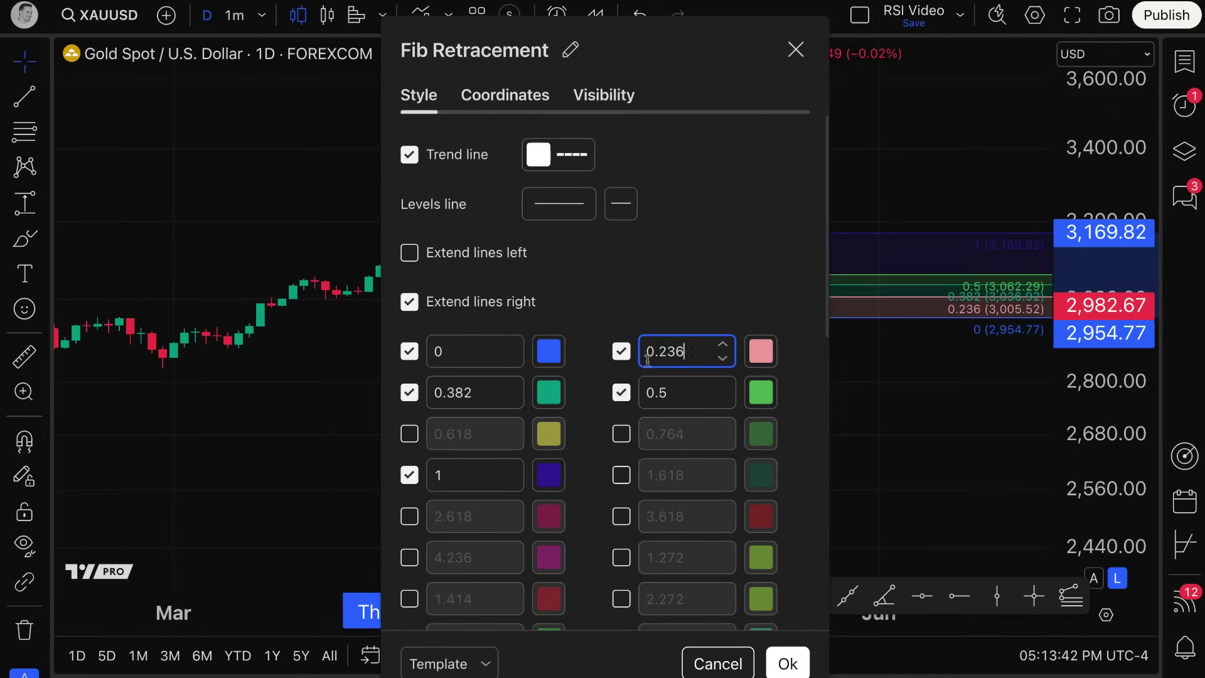
click(408, 434)
click(621, 434)
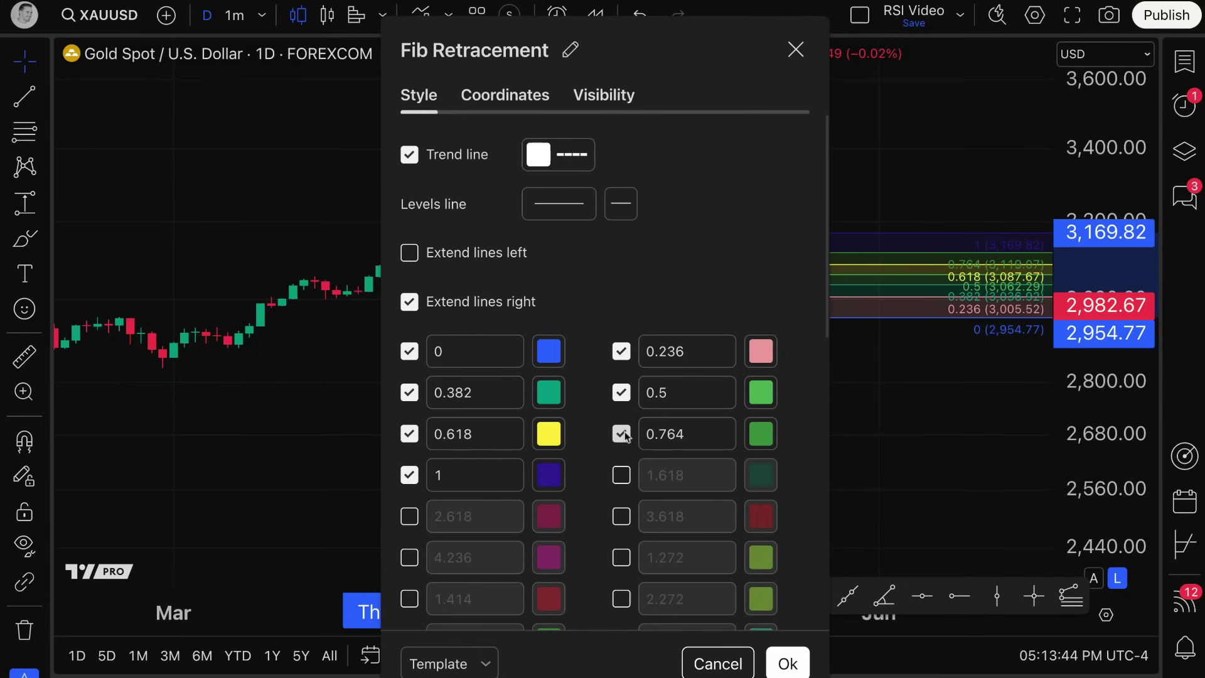
click(796, 50)
Readjust the retracement's lower anchor to about 2,957 and delete the retracement from the chart
mouse_move(423, 237)
mouse_down()
mouse_move(497, 242)
mouse_move(424, 236)
mouse_up()
drag(477, 317, 479, 321)
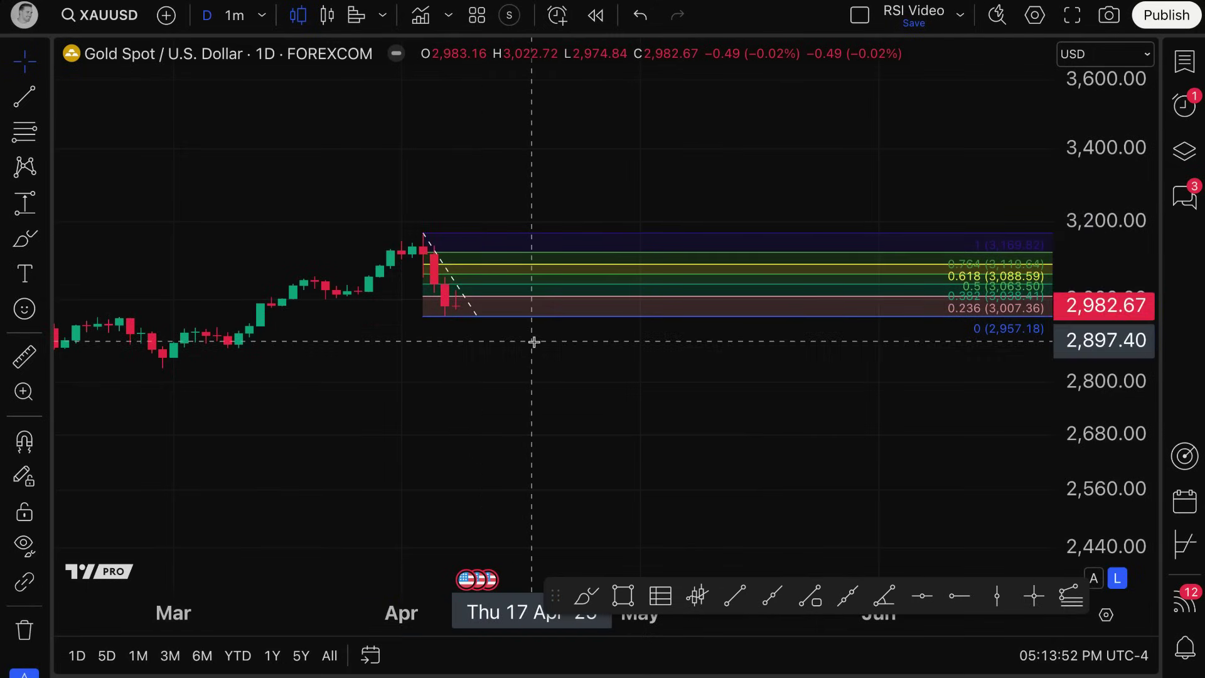
click(489, 287)
key(Delete)
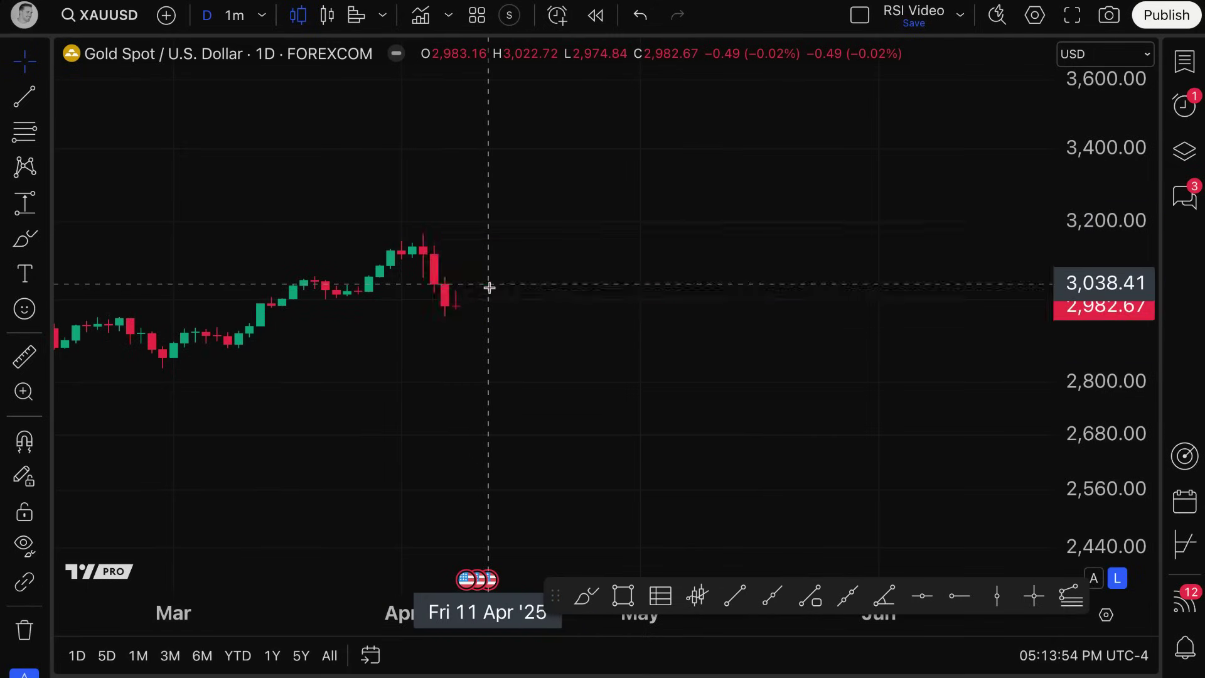
click(44, 131)
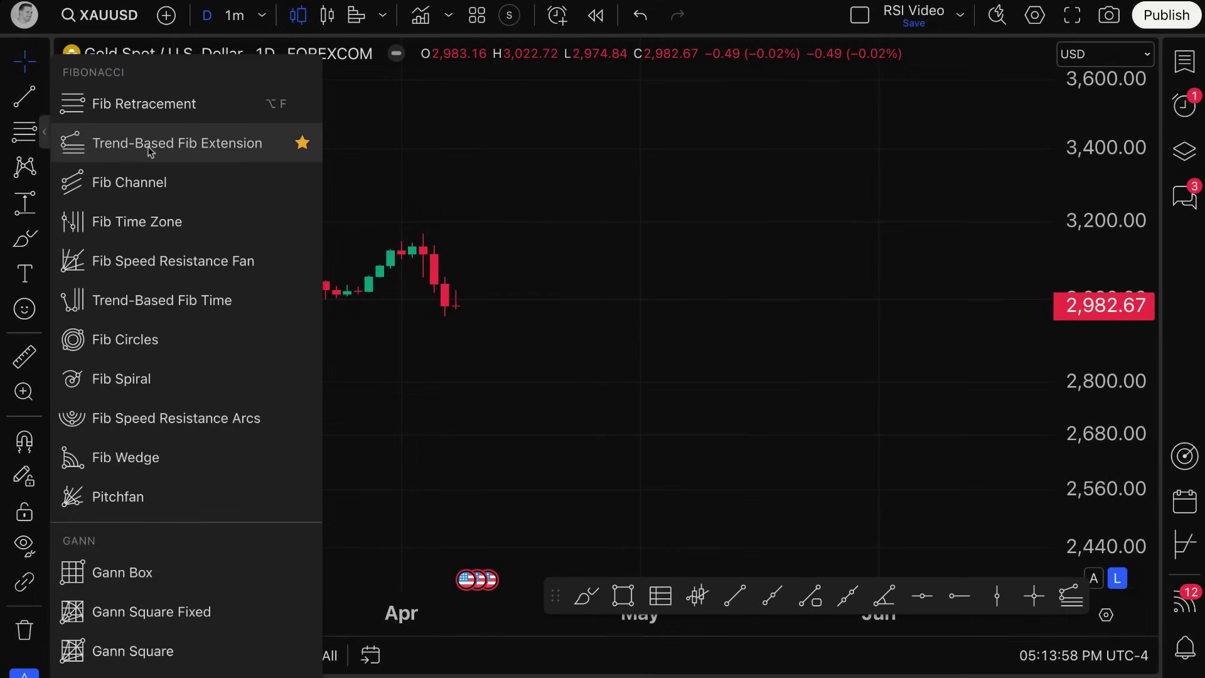
click(592, 336)
scroll(549, 358, down, 5)
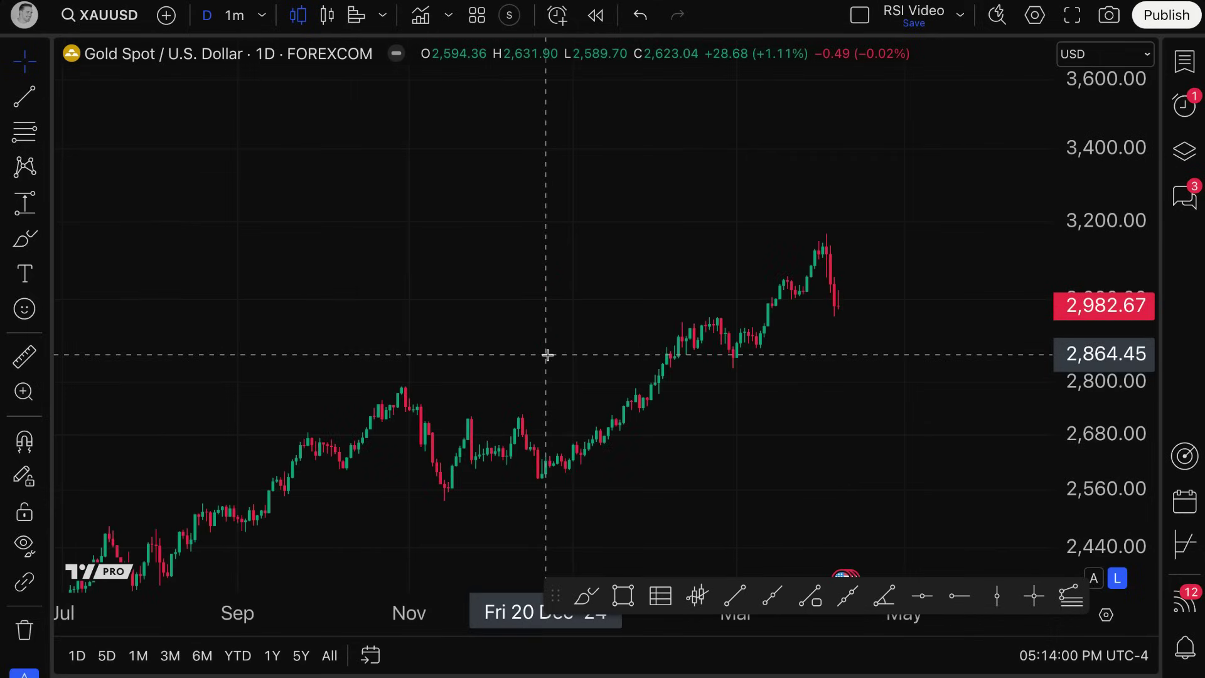
Enable automatic price scaling and draw a trend line from about 2,578 on 23 December '24 to about 3,053 on 17 April '25
scroll(590, 320, right, 10)
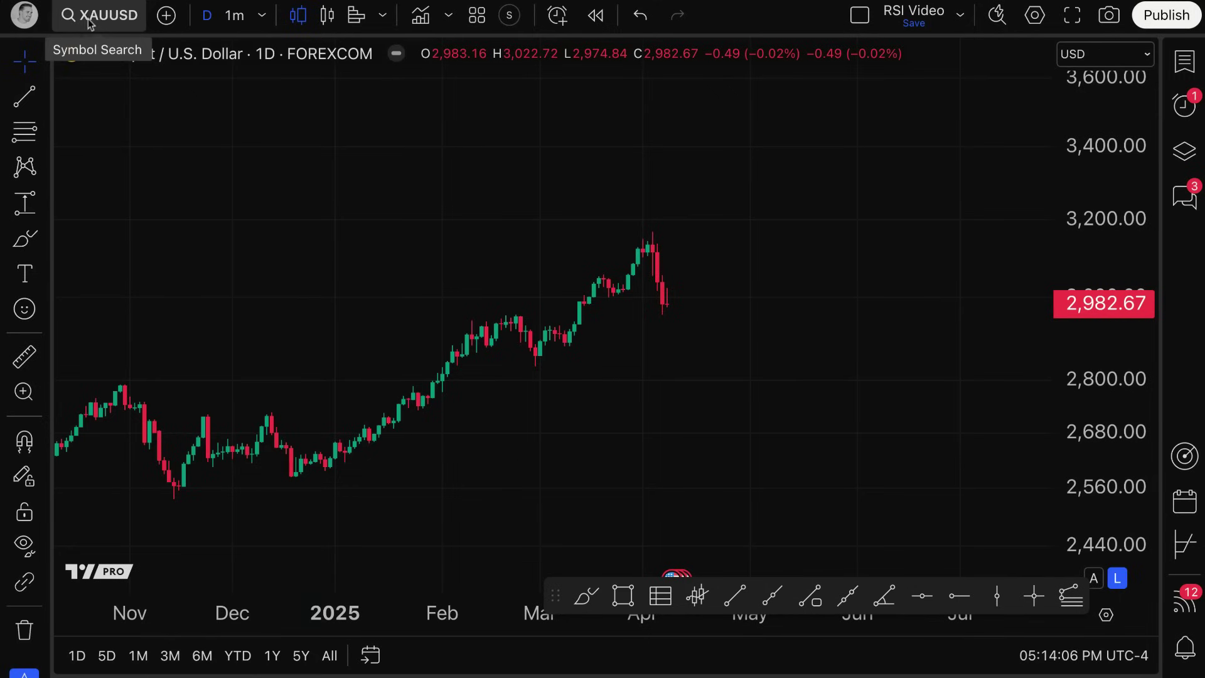
click(1093, 578)
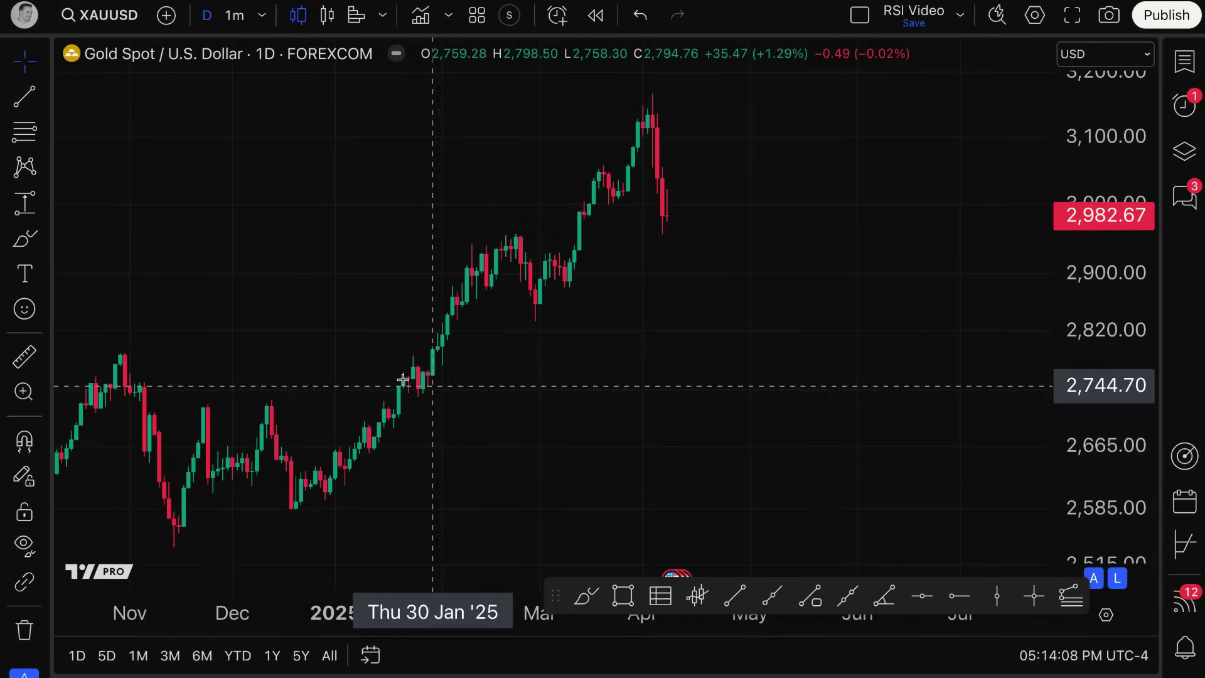
drag(406, 384, 552, 351)
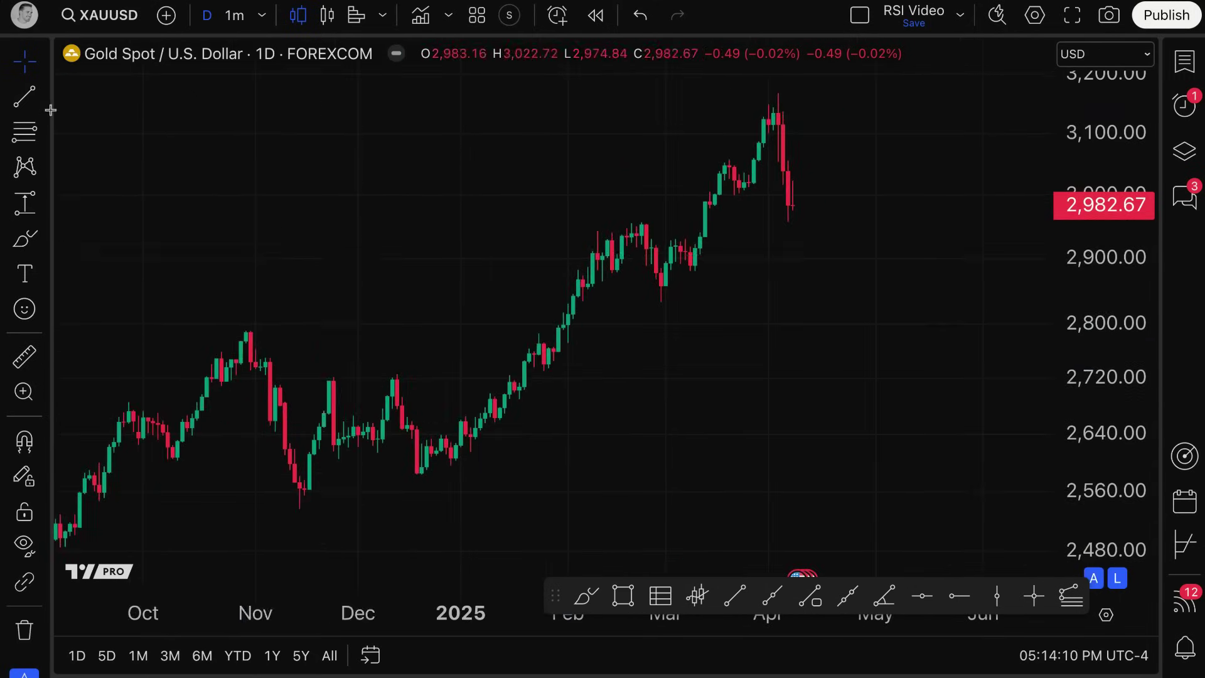
click(734, 595)
click(431, 479)
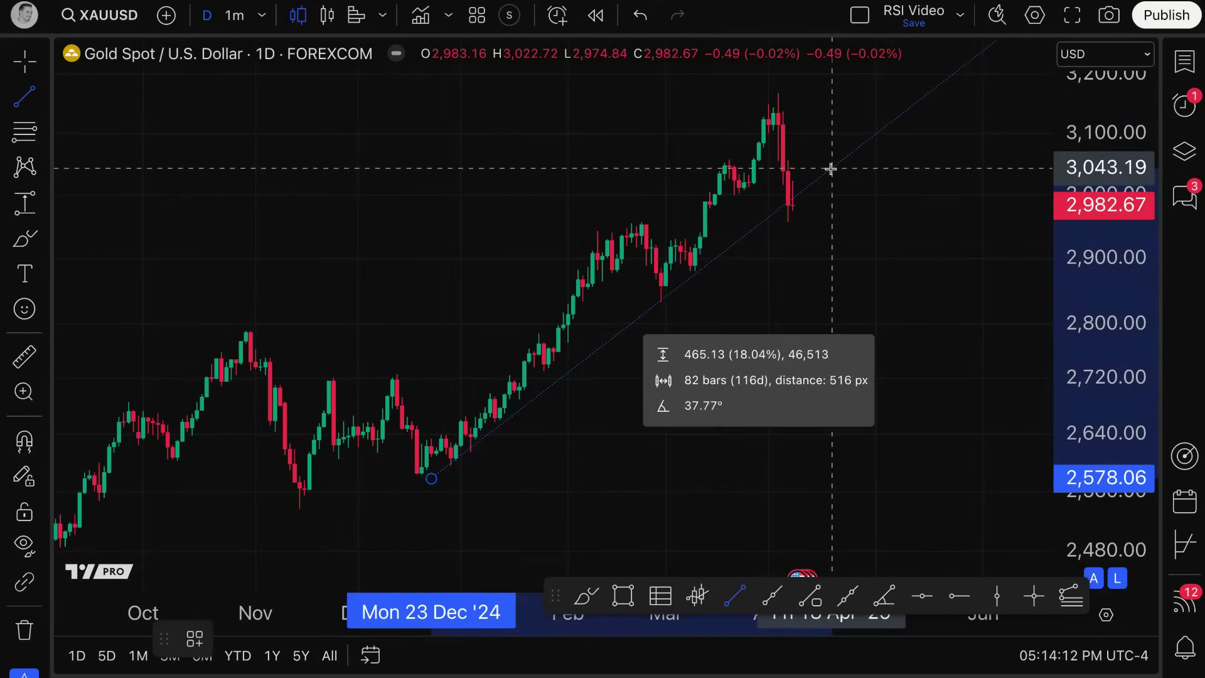
click(826, 162)
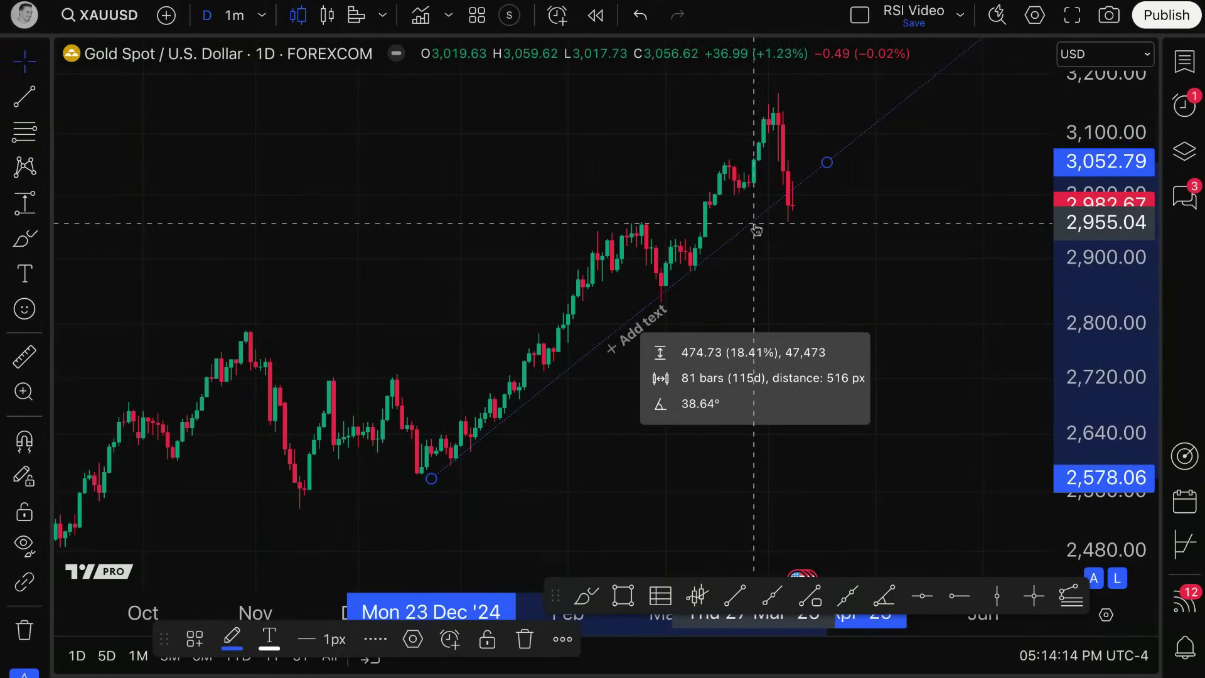
Restyle the trend line as a solid white line with the second-thinnest thickness
click(658, 333)
click(453, 235)
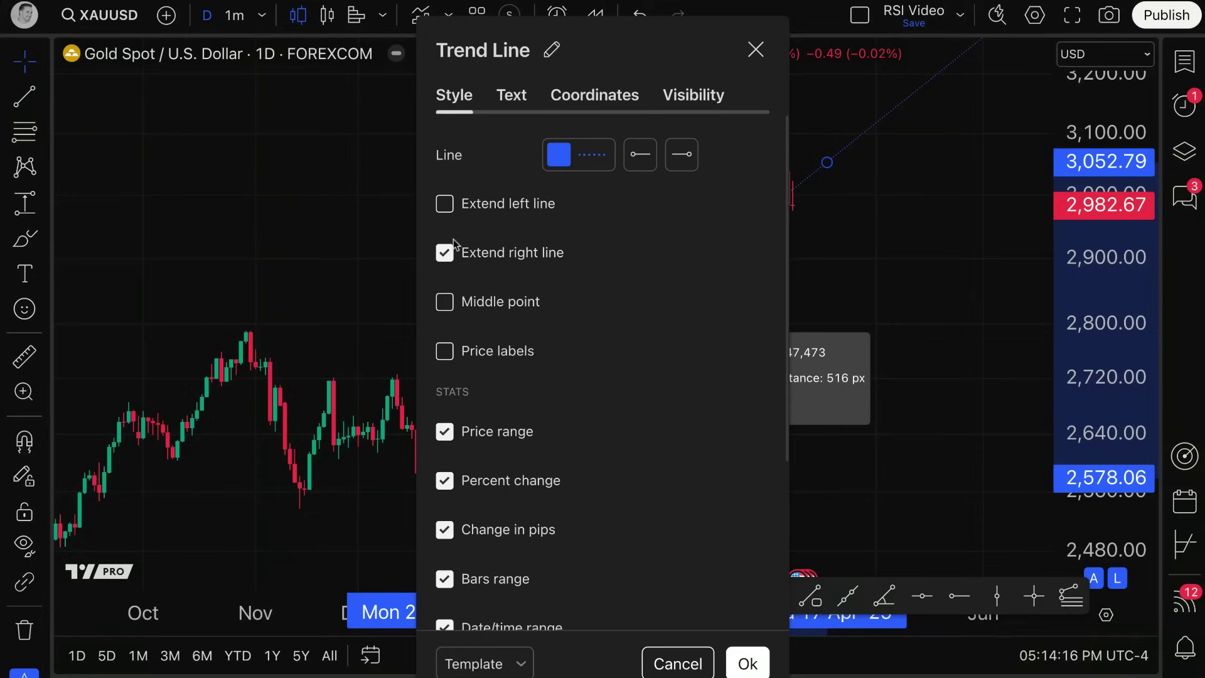
click(578, 154)
click(692, 516)
click(562, 194)
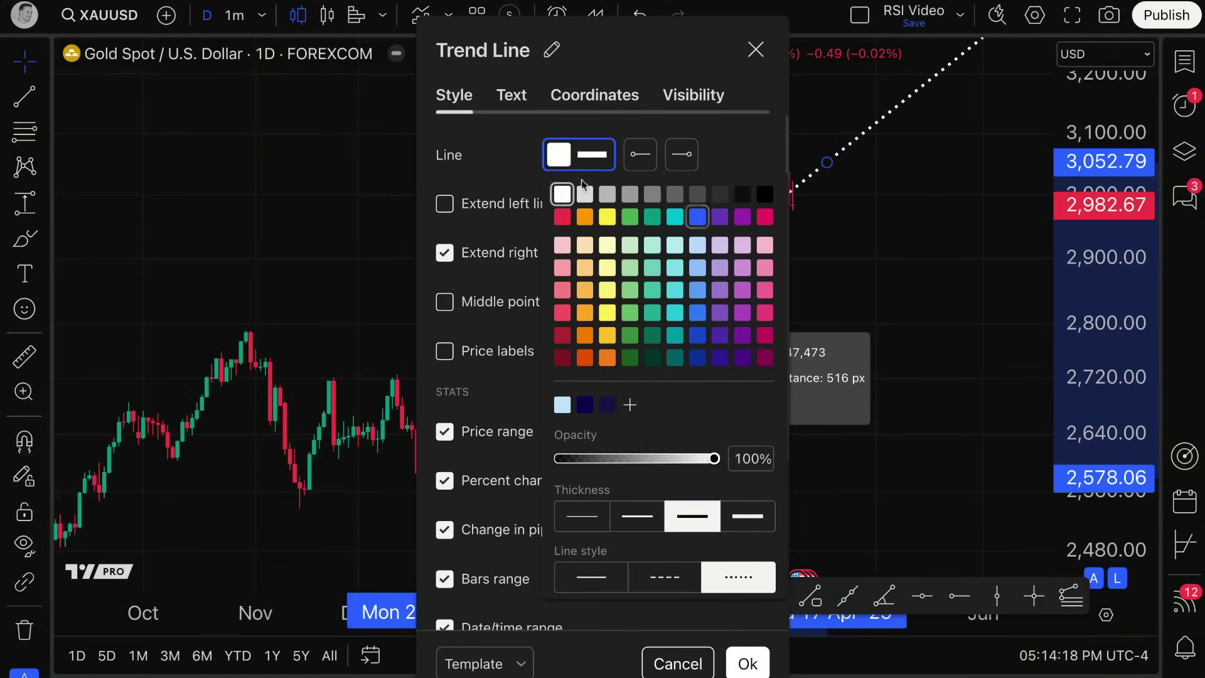
click(637, 516)
click(622, 574)
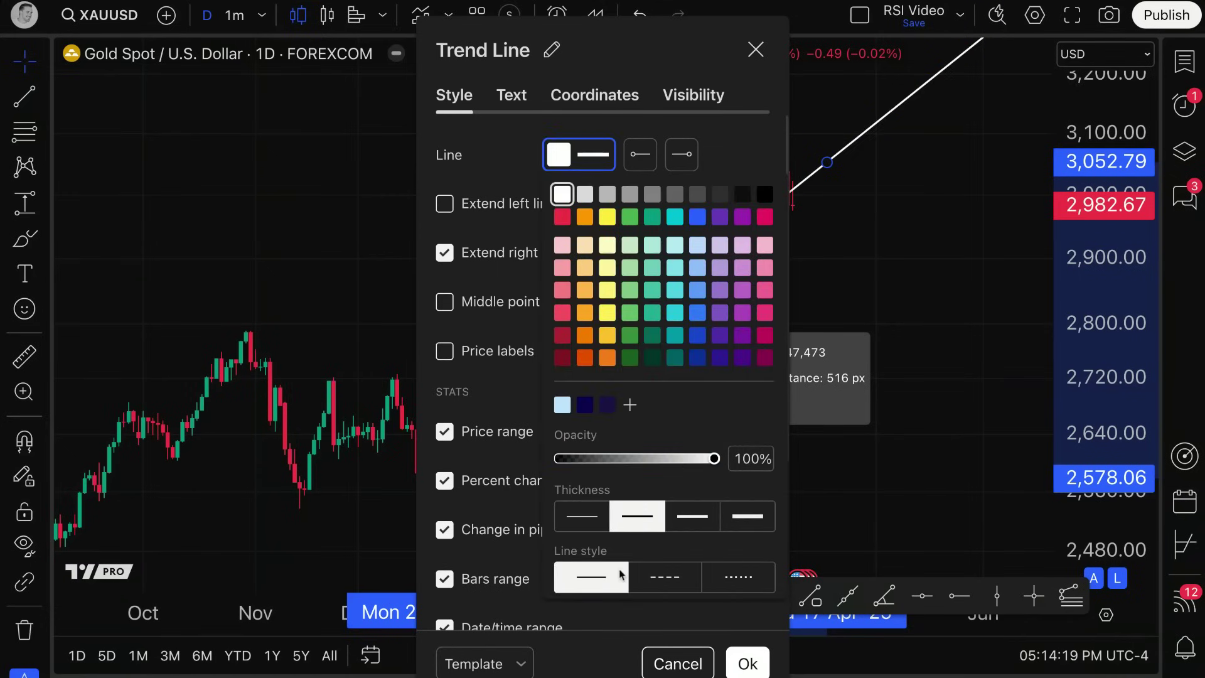
click(749, 665)
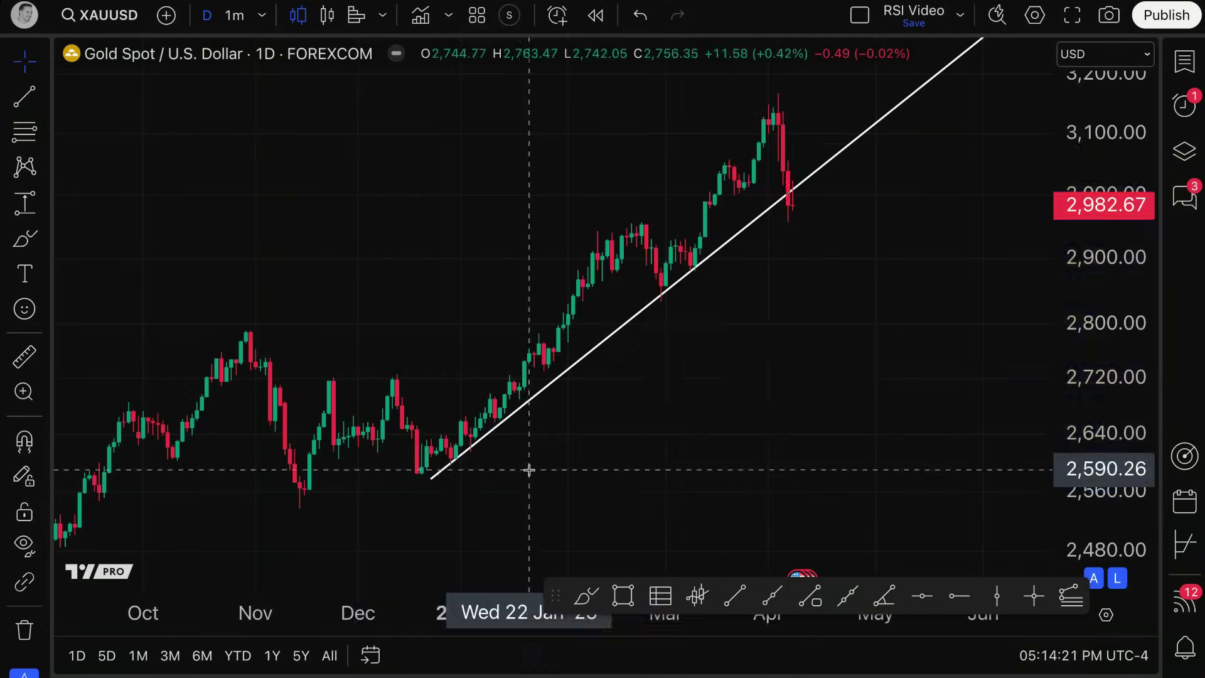
click(457, 469)
click(666, 291)
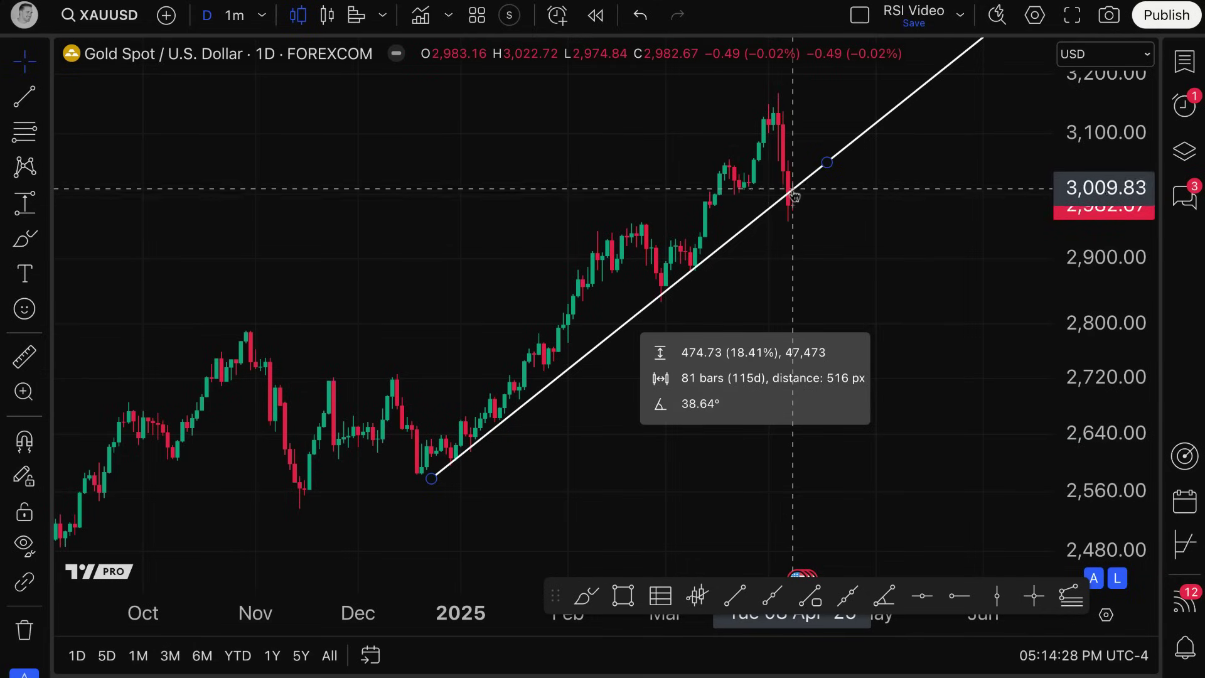
click(852, 191)
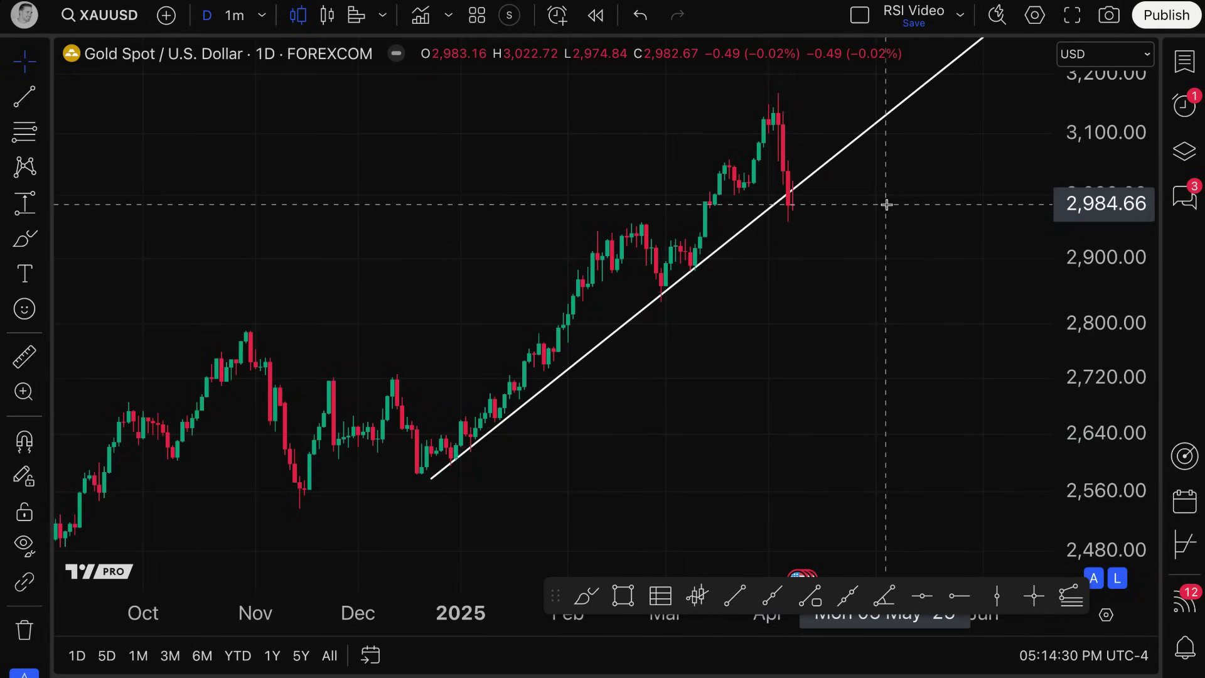
click(815, 175)
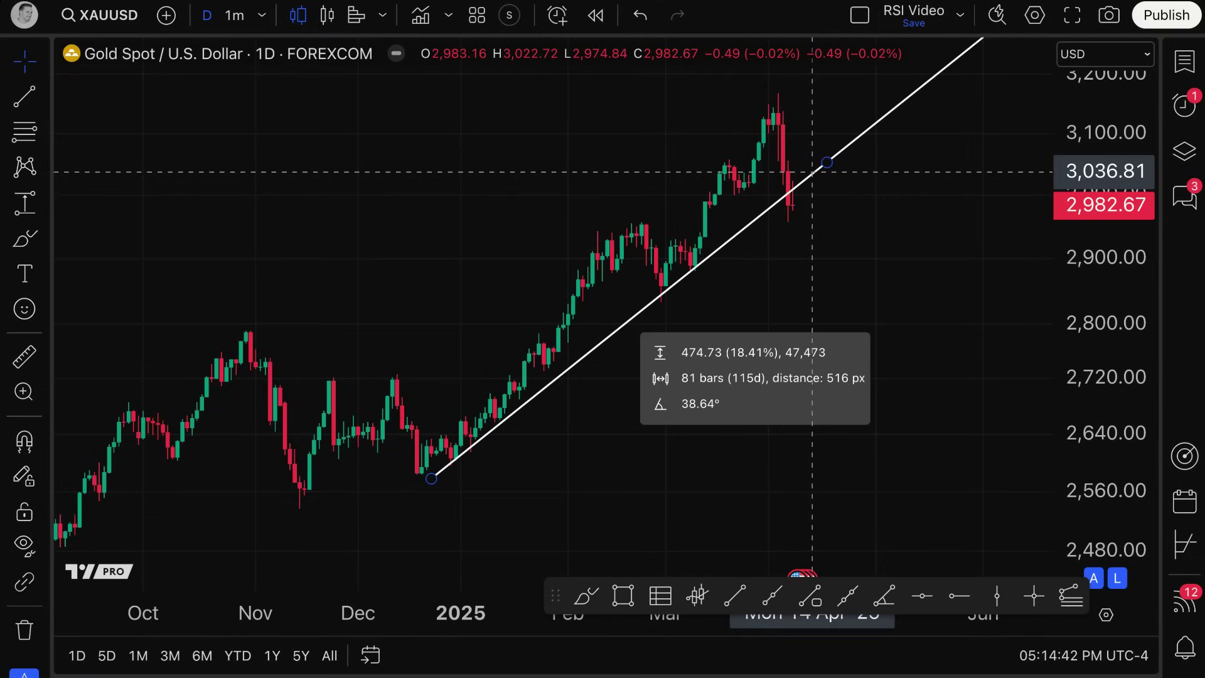
click(812, 170)
Brush a red circle with a pointer around the April price crossing of the trend line, and undo the brush mark
click(24, 238)
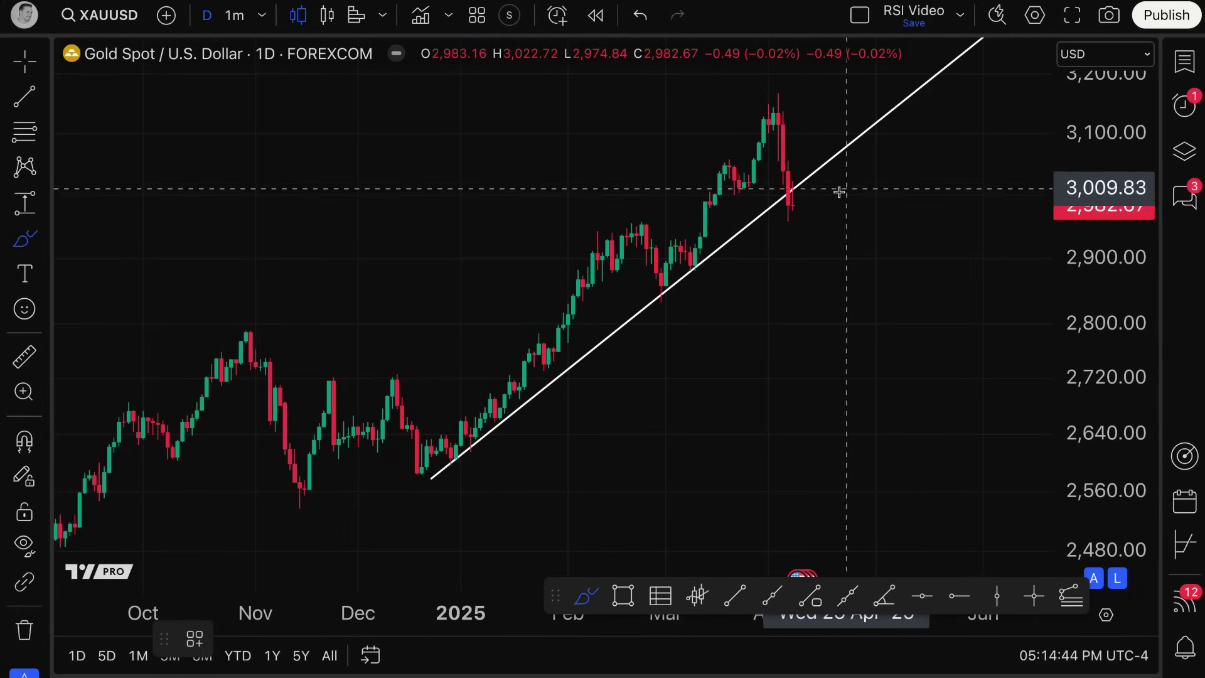
drag(792, 182, 788, 186)
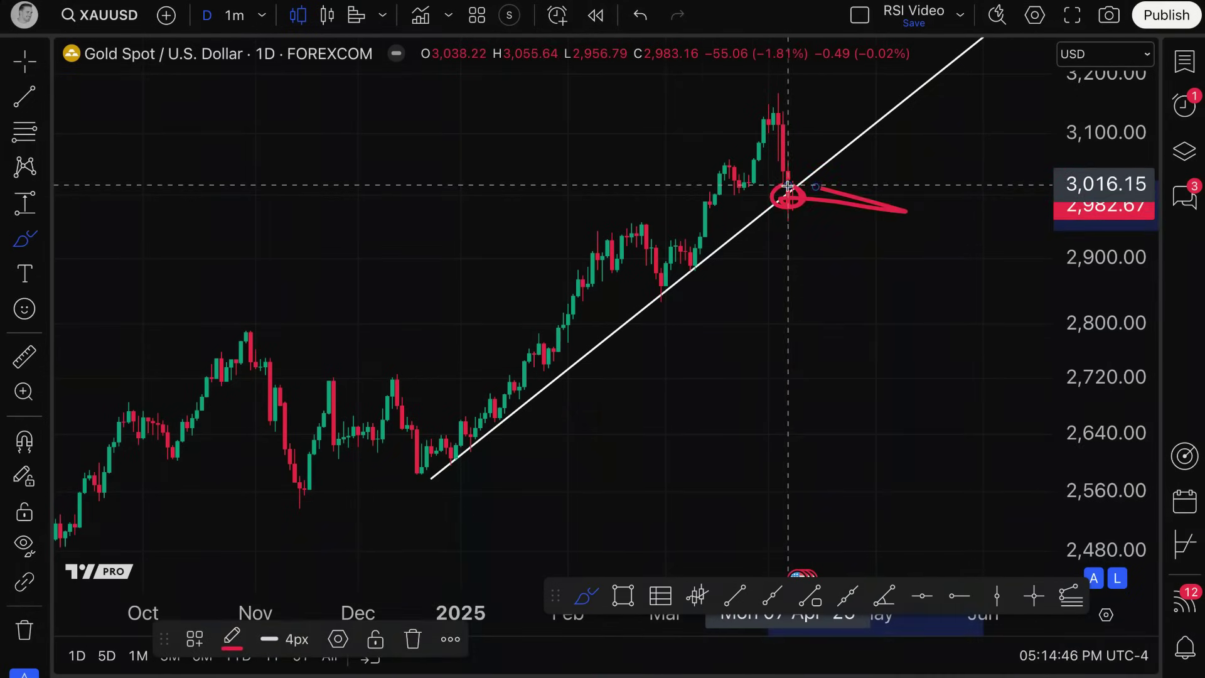
key(ctrl+z)
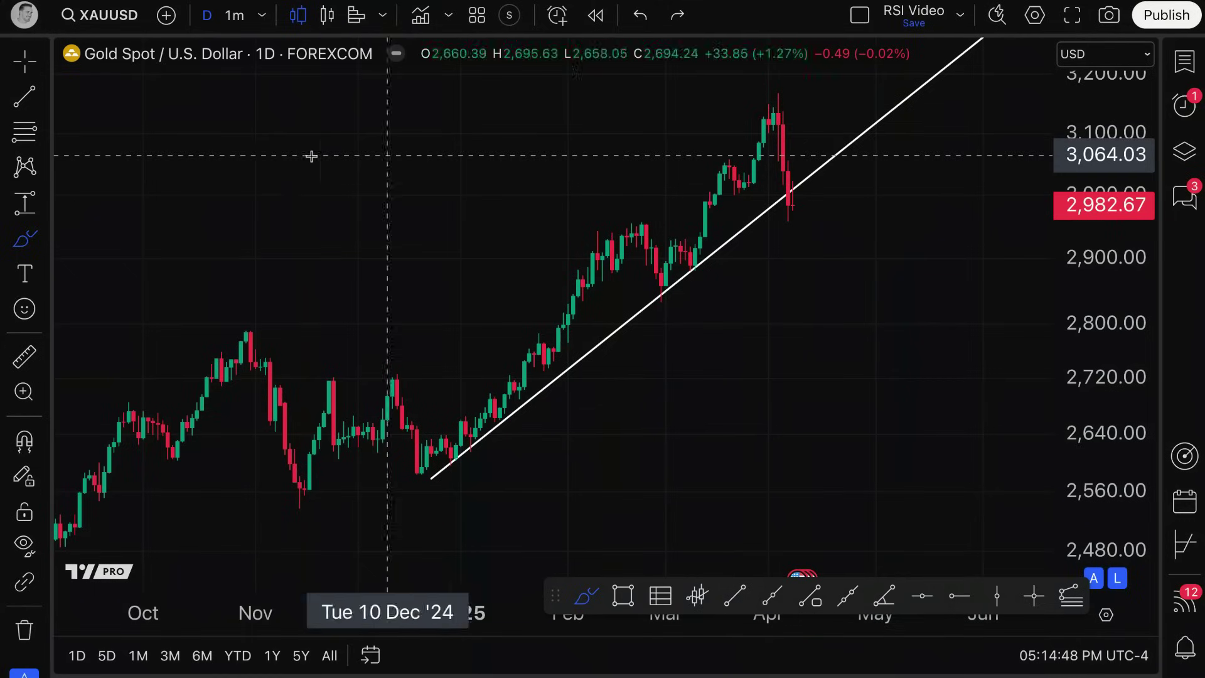
Delete the white trend line from the chart
click(25, 61)
click(765, 218)
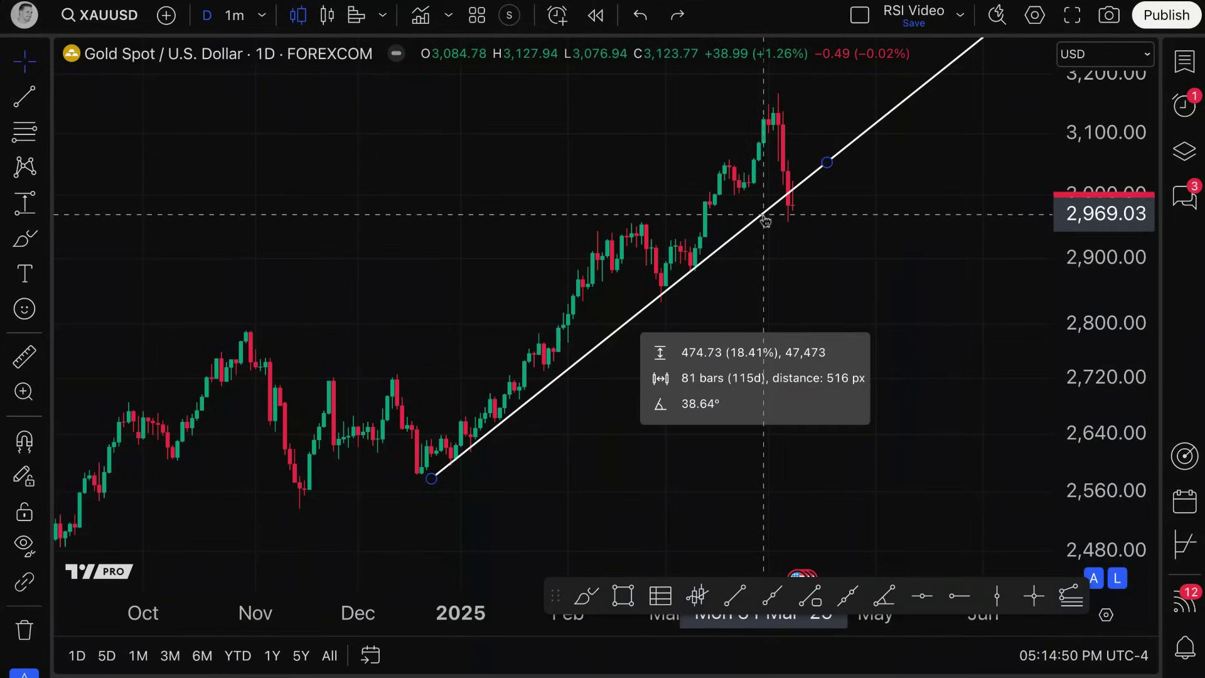
key(Delete)
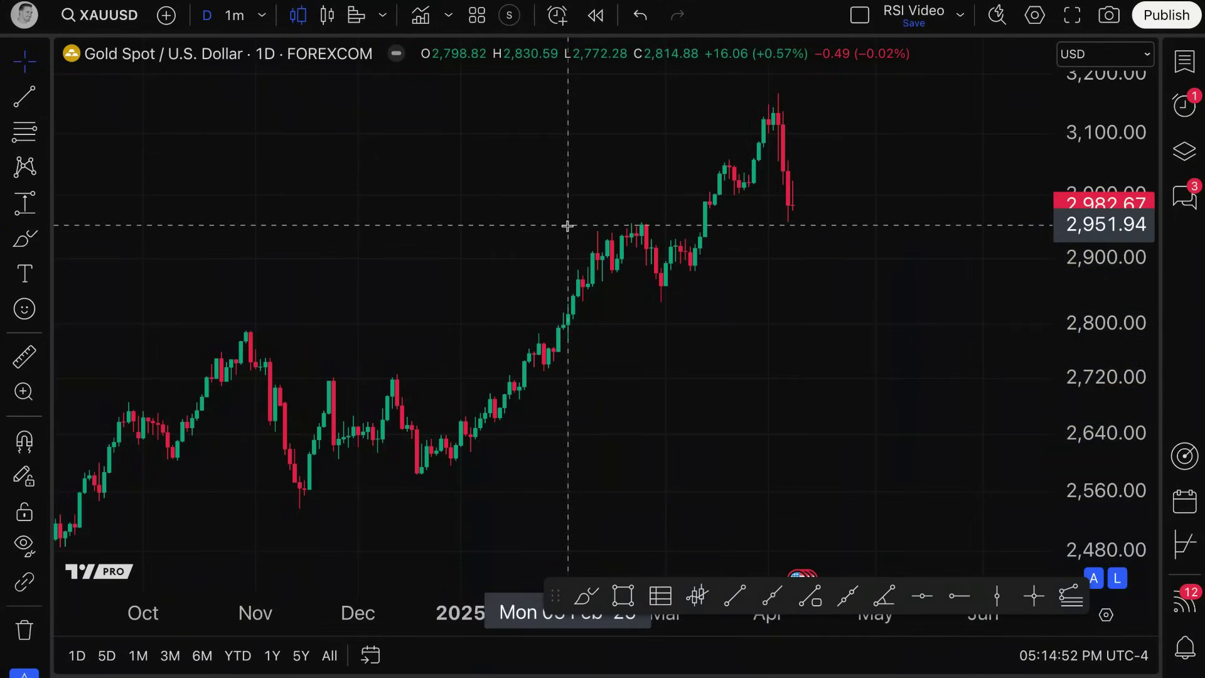
Draw a Trend-Based Fib Extension from about 2,581 on 19 December '24 to about 3,005 on 8 April and down to about 2,579 on 6 May
click(46, 130)
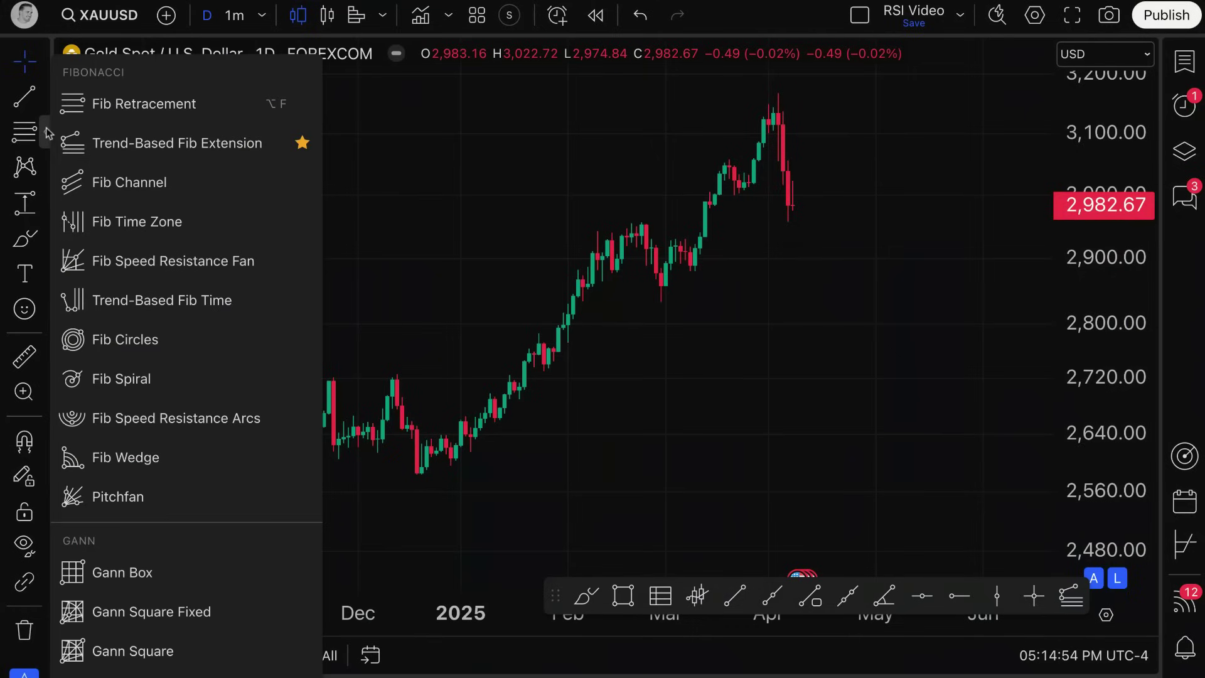
click(162, 144)
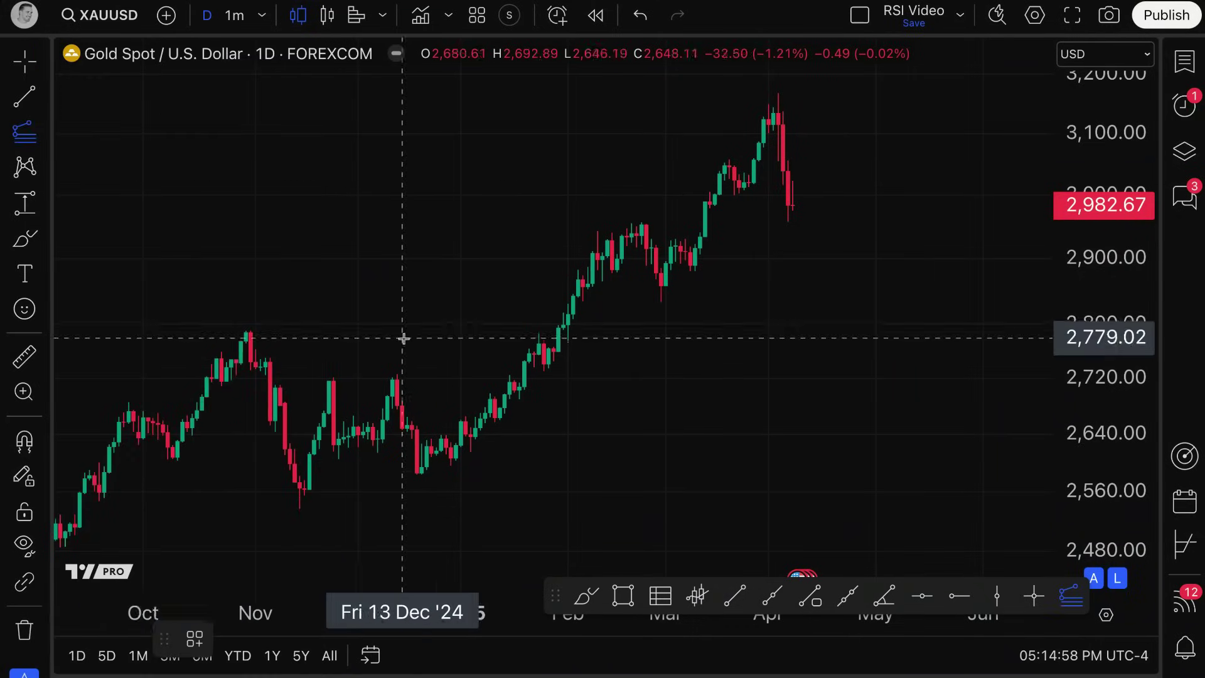
click(421, 476)
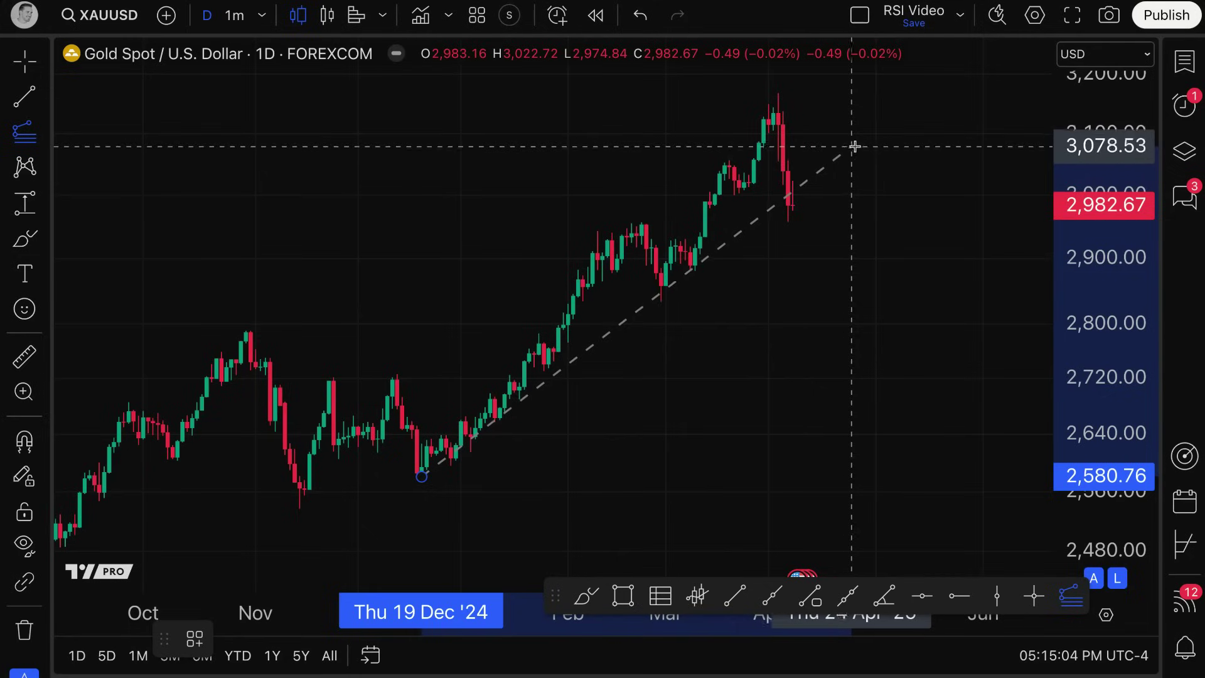
click(791, 192)
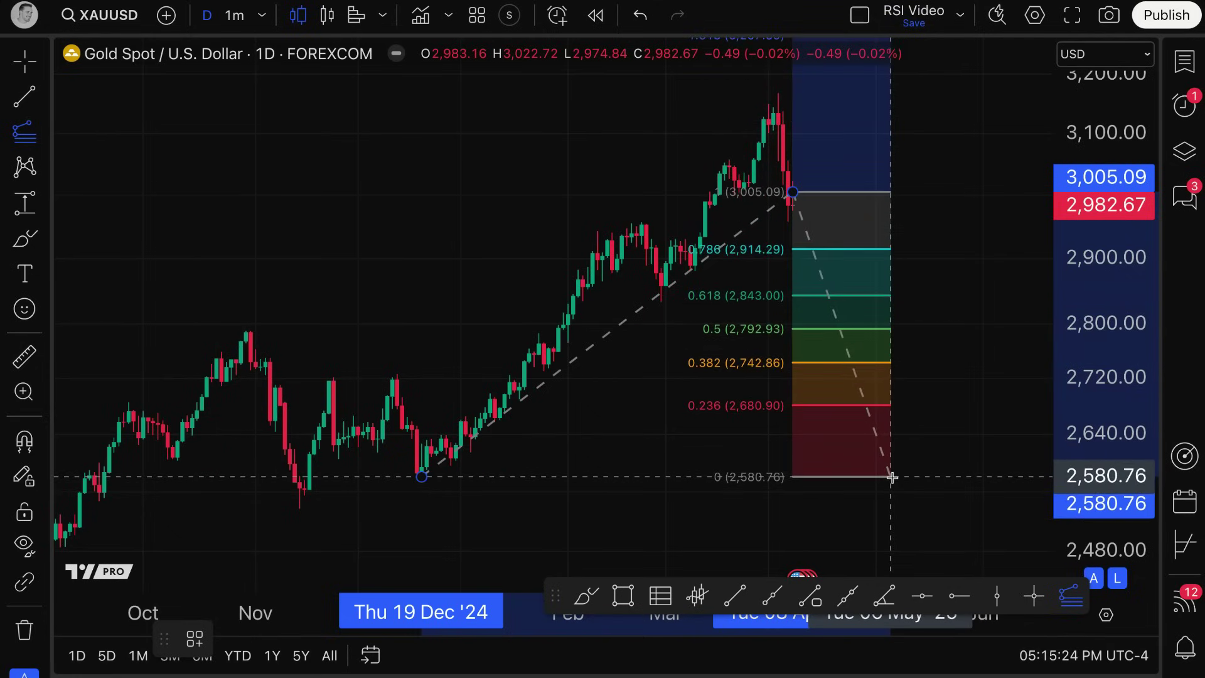
click(889, 478)
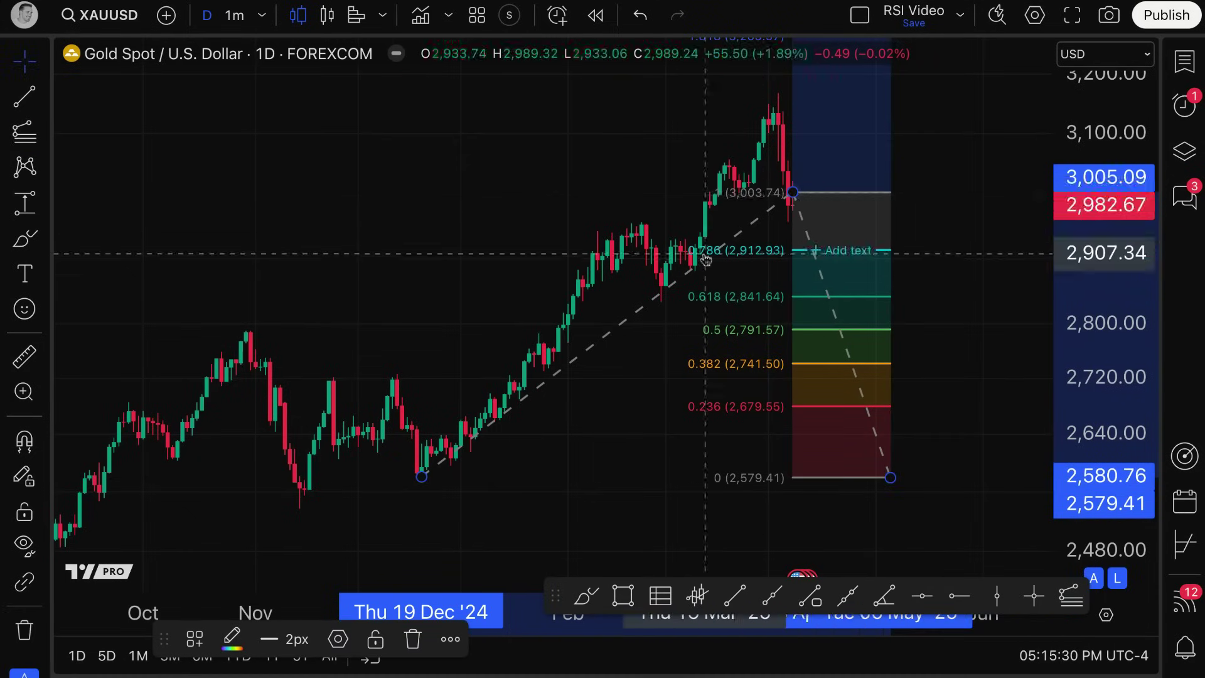
Brush a red path falling through the extension levels and rising again with an arrowhead, and undo it
key(alt+b)
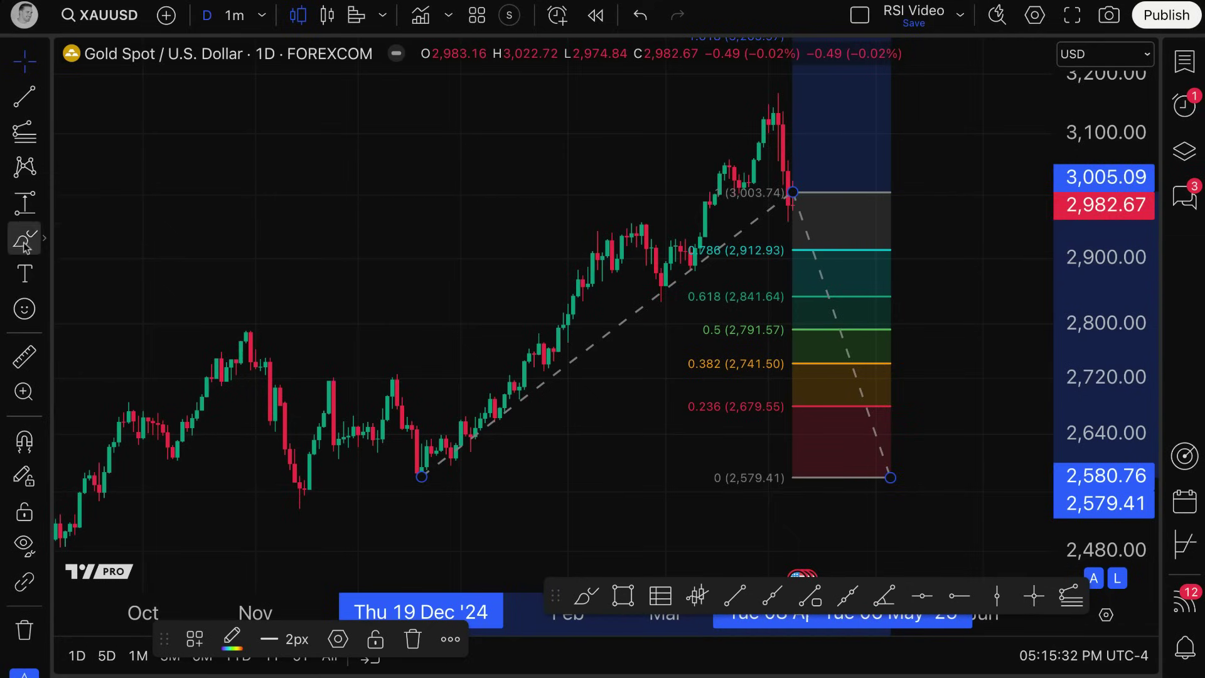
mouse_move(795, 193)
mouse_down()
mouse_move(850, 270)
mouse_move(874, 396)
mouse_move(907, 164)
mouse_move(929, 170)
mouse_up()
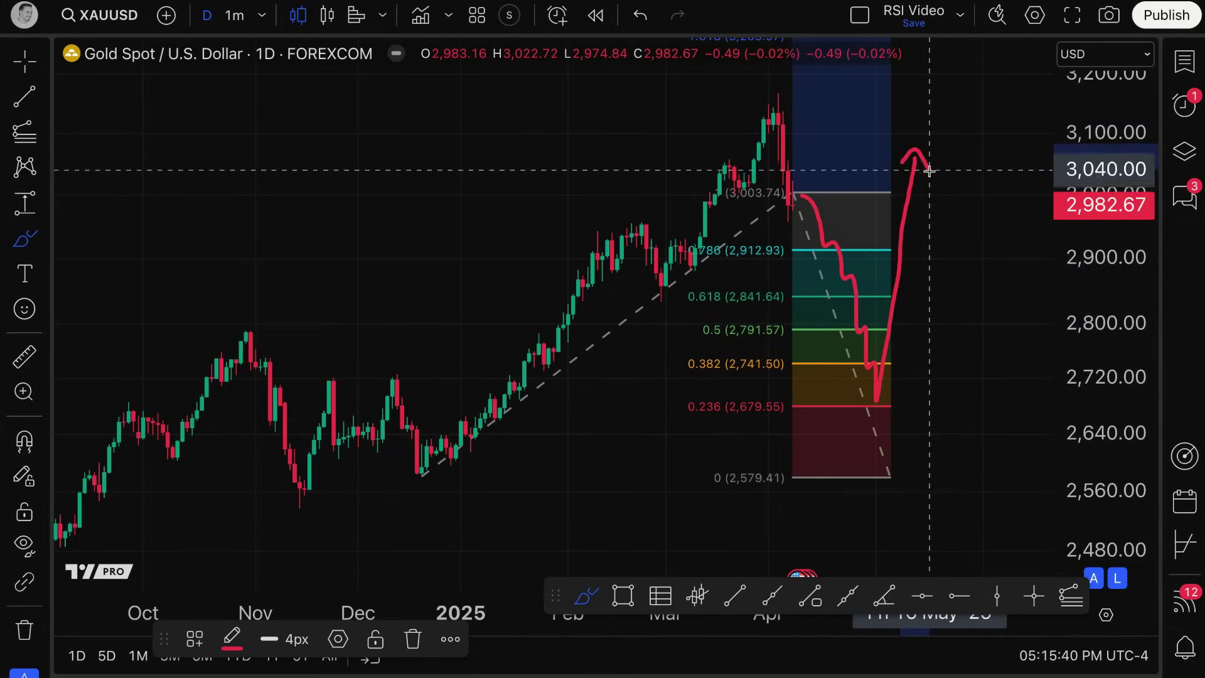
key(ctrl+z)
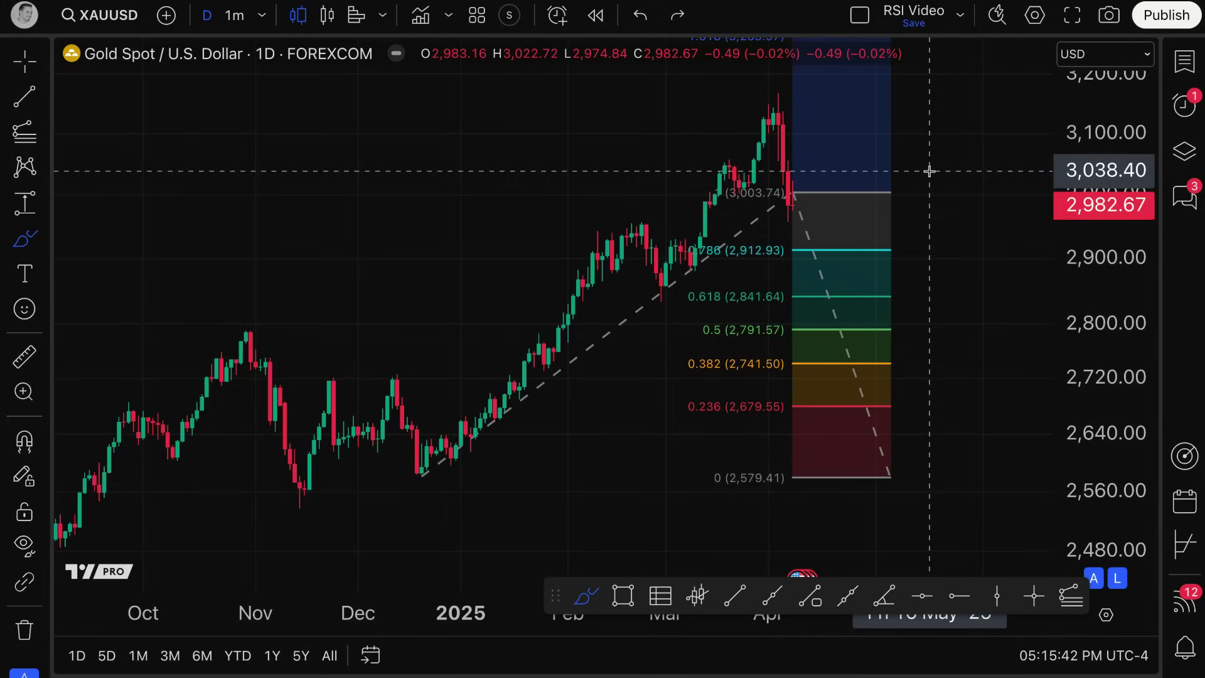
Delete the Trend-Based Fib Extension anchored at the December low
click(43, 133)
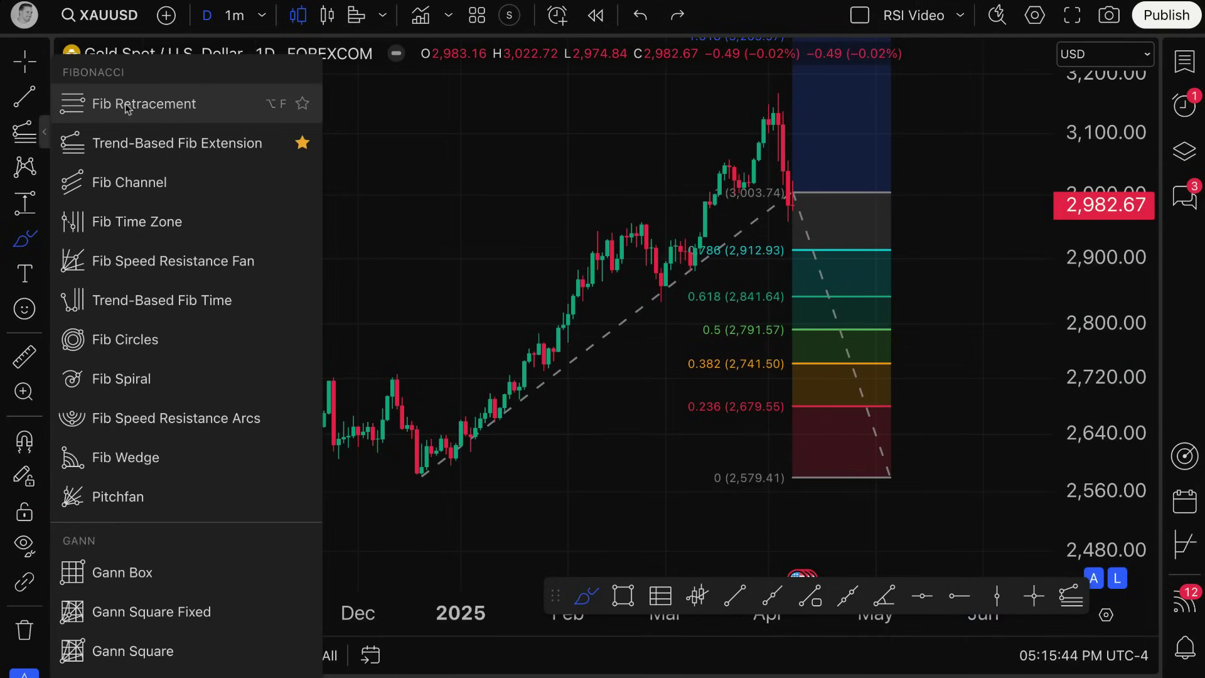
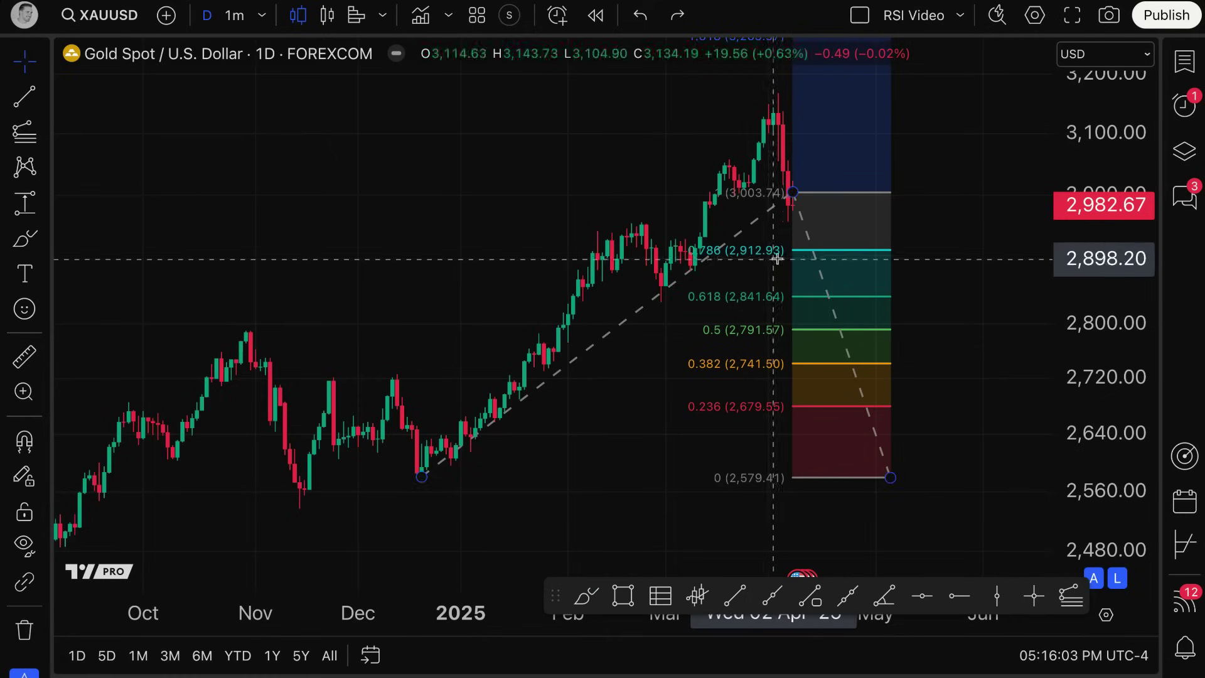
click(801, 251)
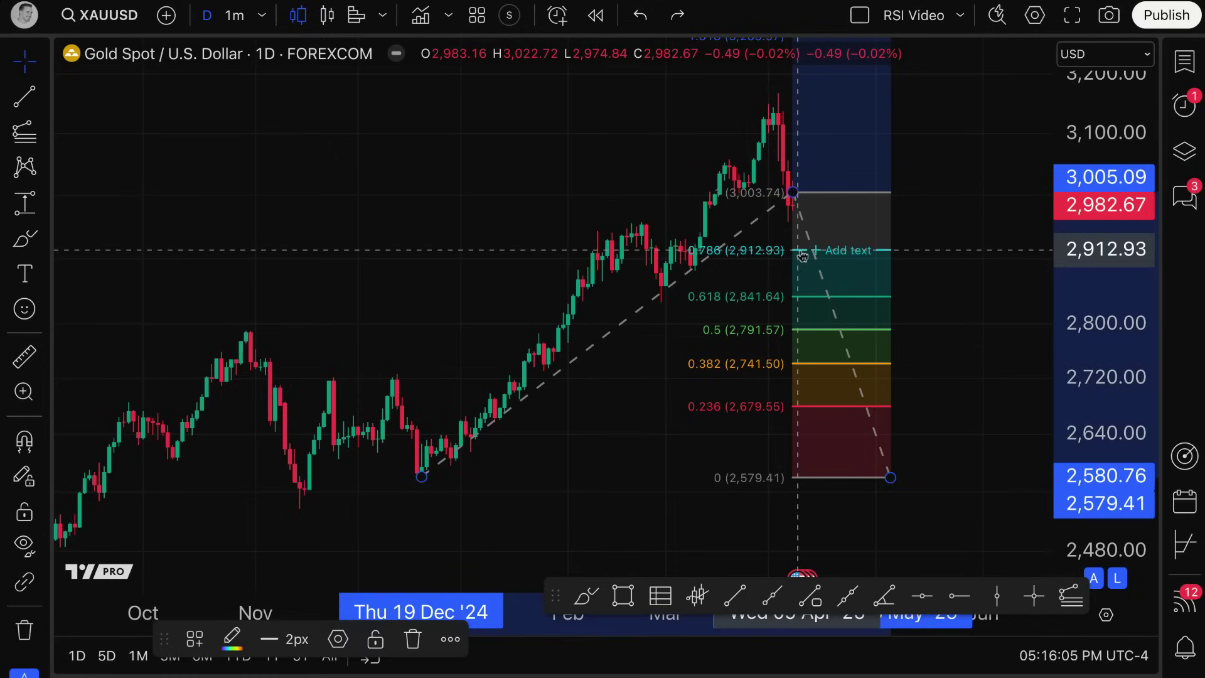
key(Delete)
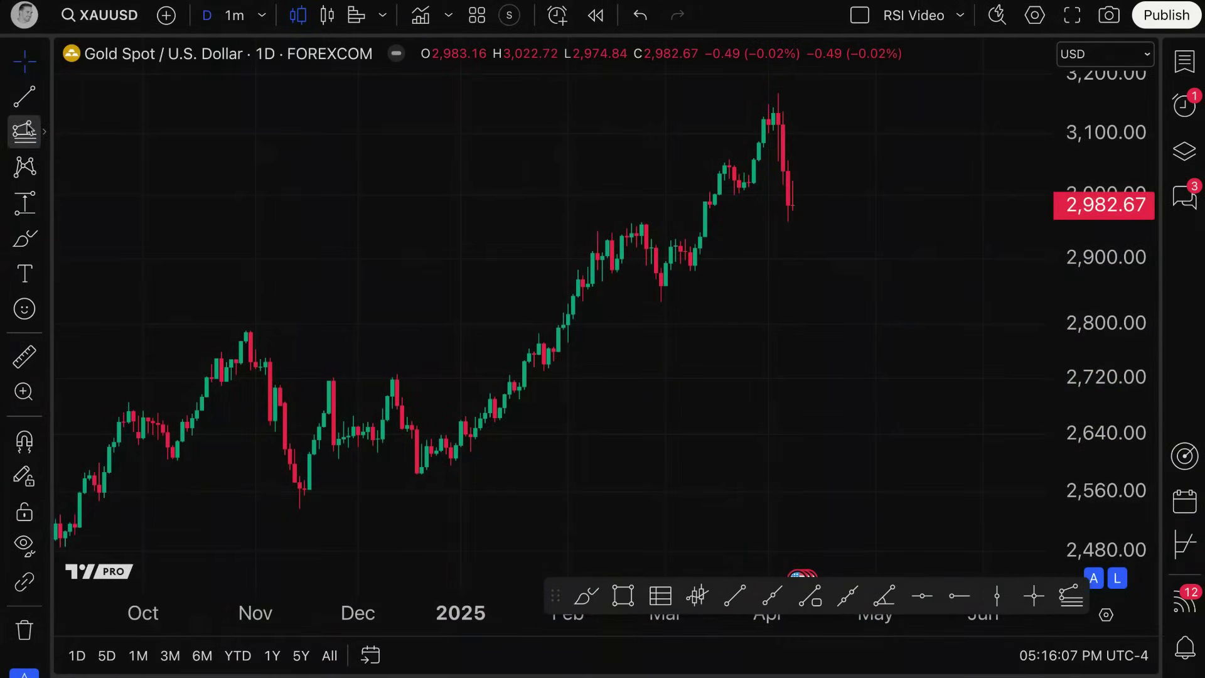
Draw a downward Trend-Based Fib Extension from about 3,134 near the April peak to about 2,958 and back to about 3,134, and delete it
click(26, 130)
click(778, 114)
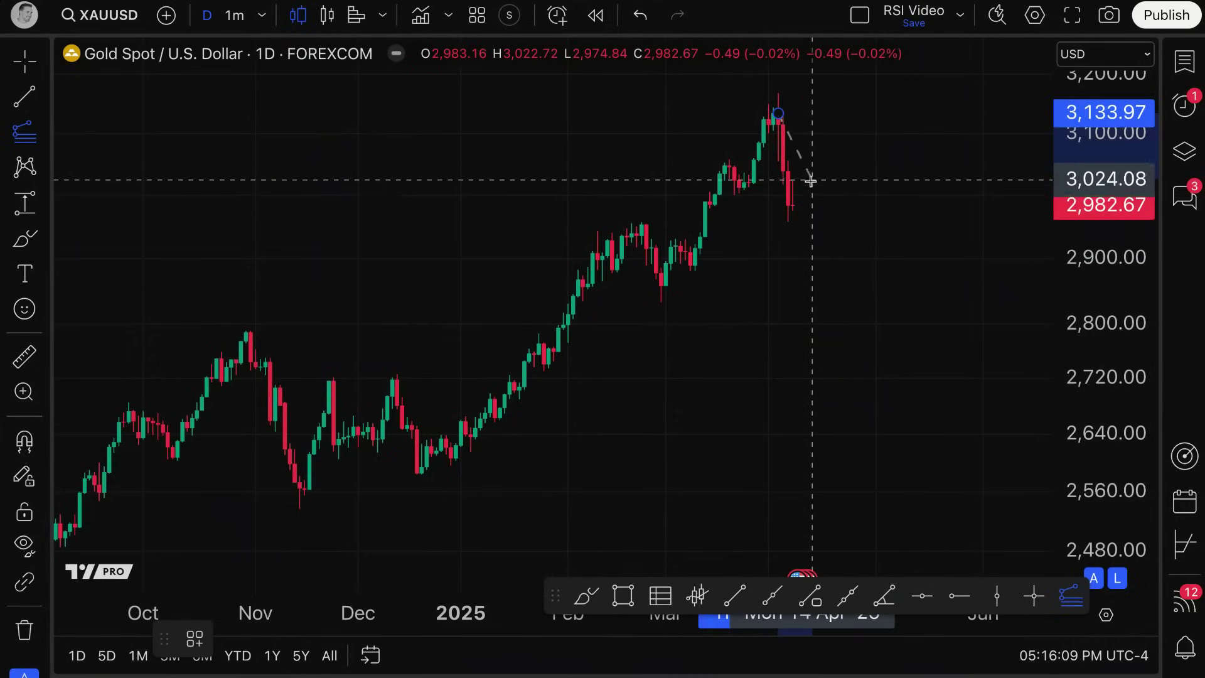
click(817, 221)
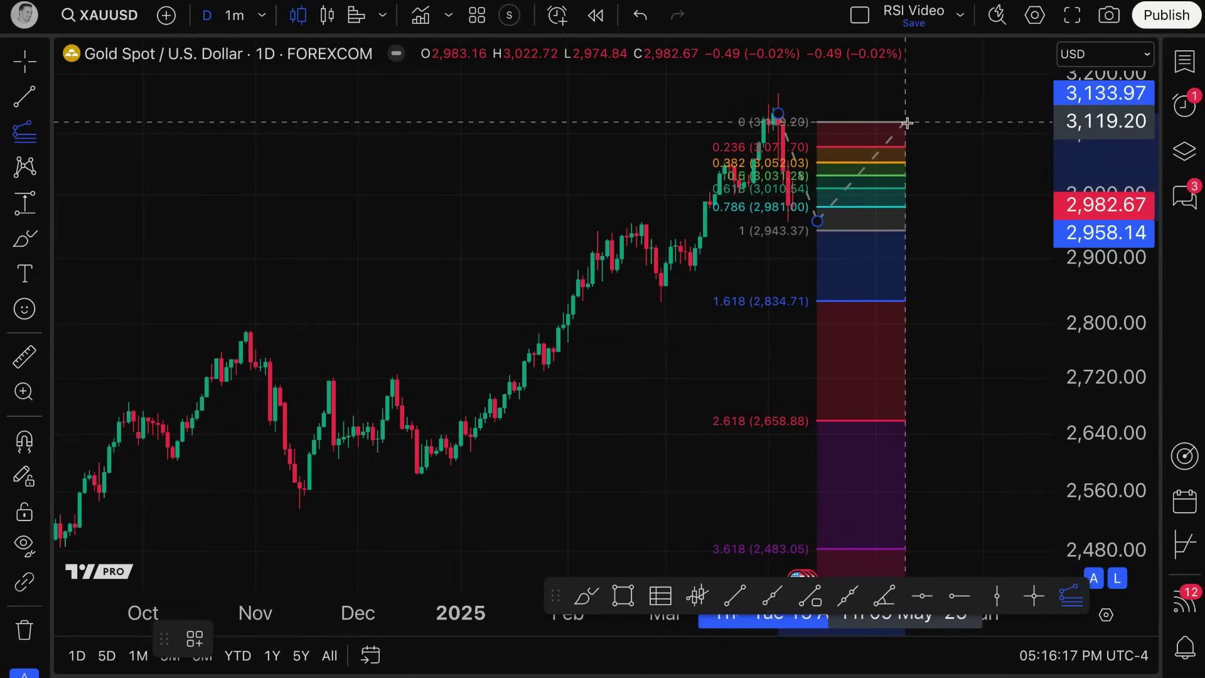
click(910, 113)
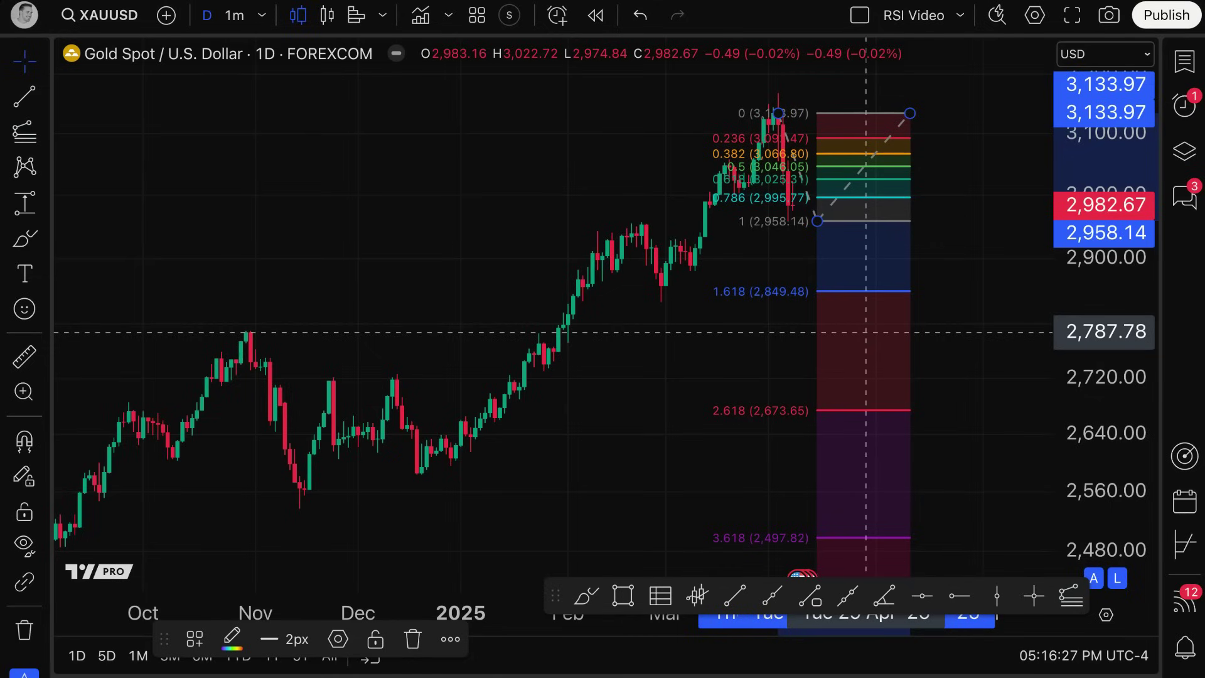
key(Delete)
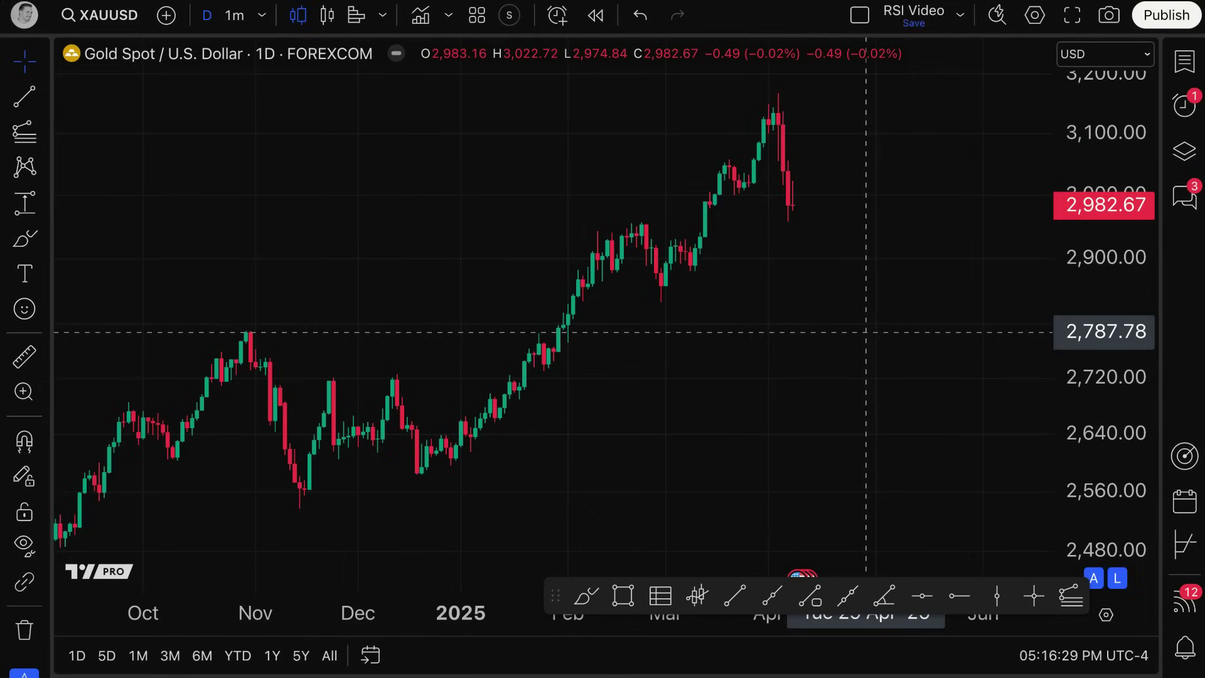
Draw a Trend-Based Fib Extension from about 2,575 on 23 December '24 to about 3,001 on 8 April and down to about 2,570 on 13 May
scroll(866, 331, down, 3)
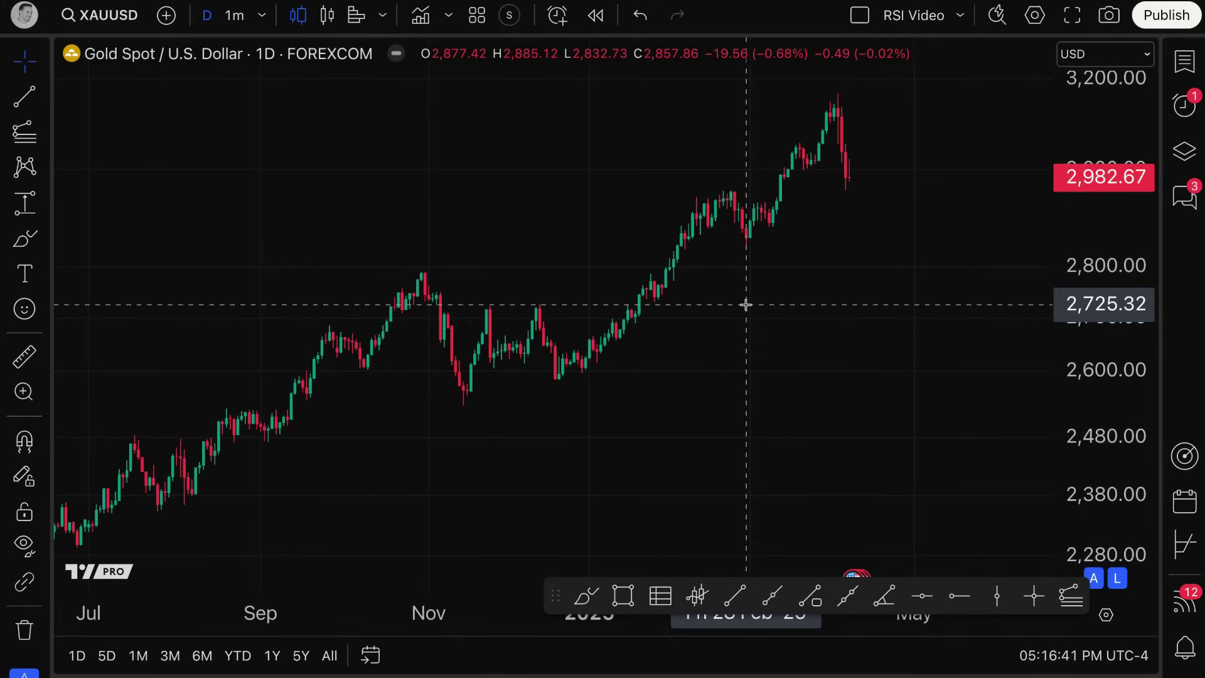
click(44, 132)
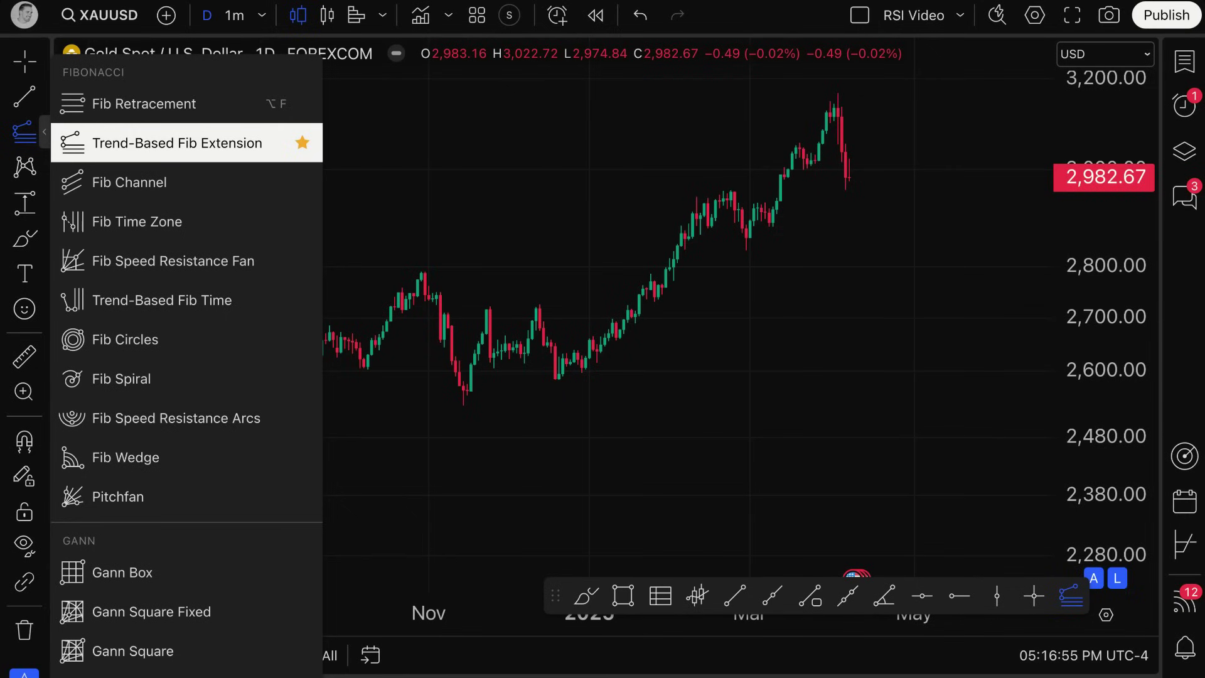
click(161, 144)
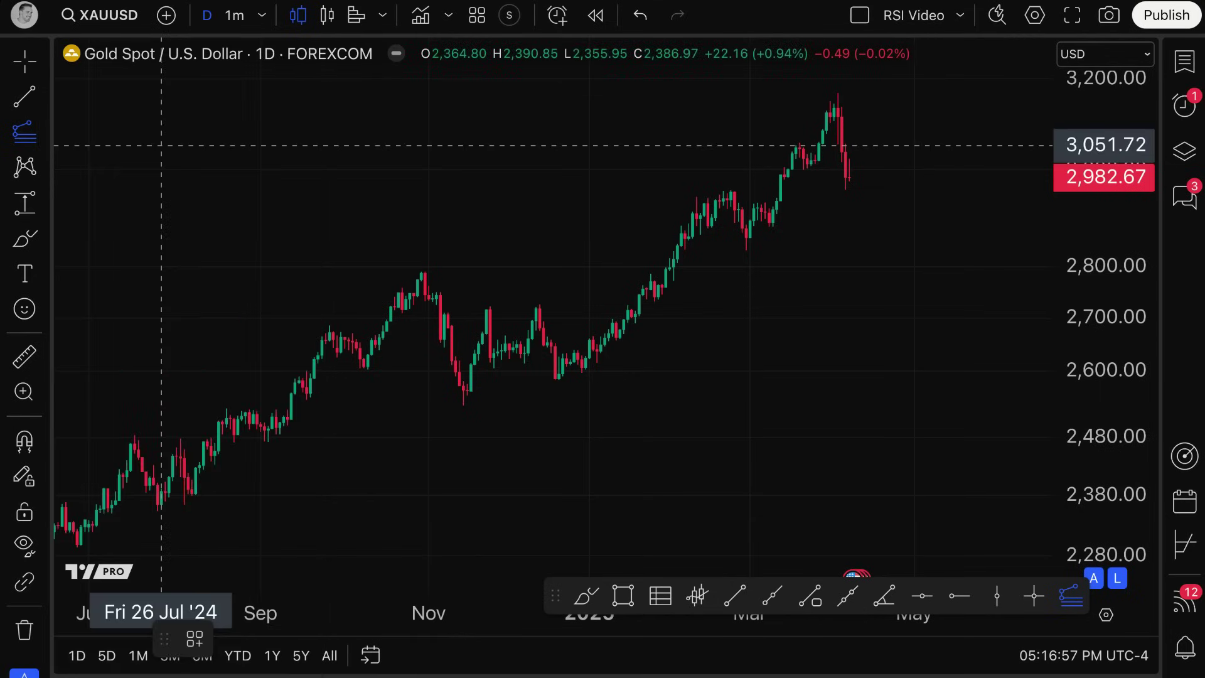
click(566, 384)
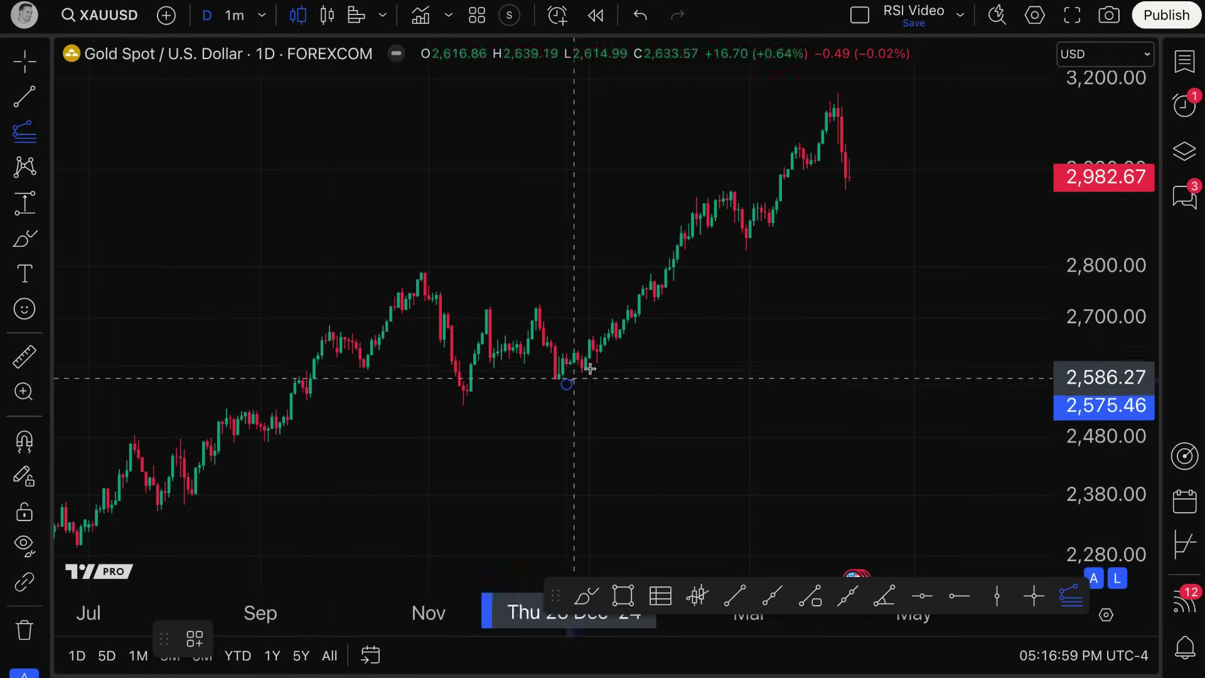
click(849, 170)
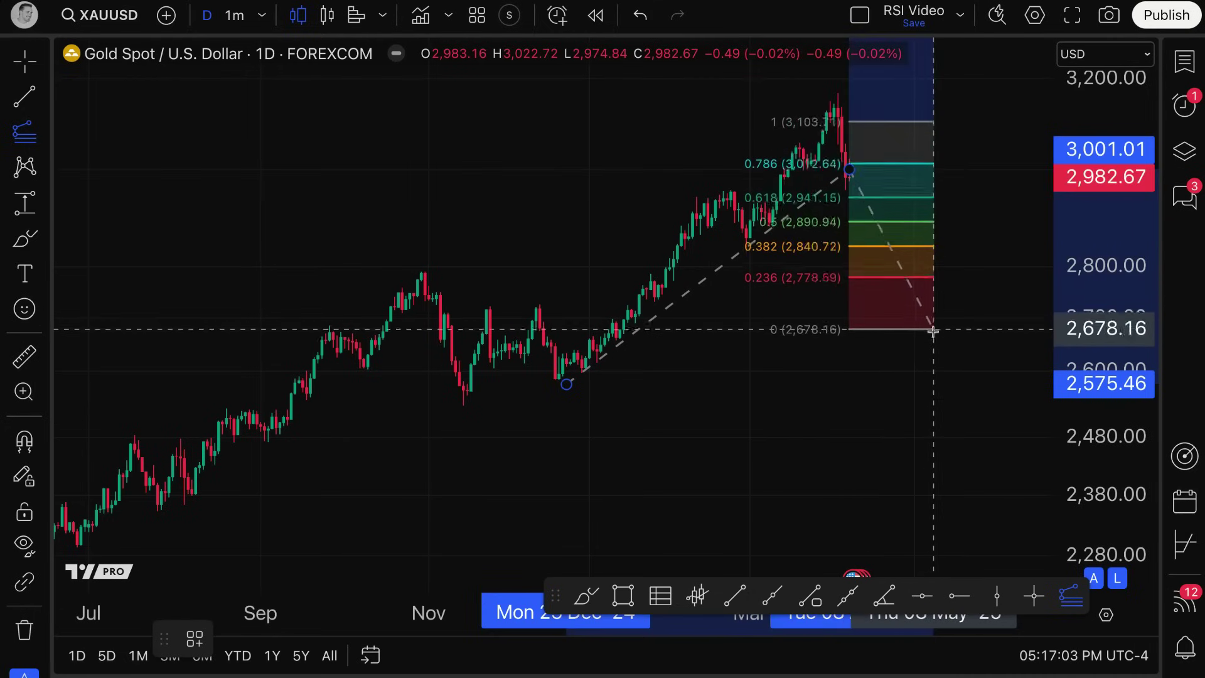
click(945, 387)
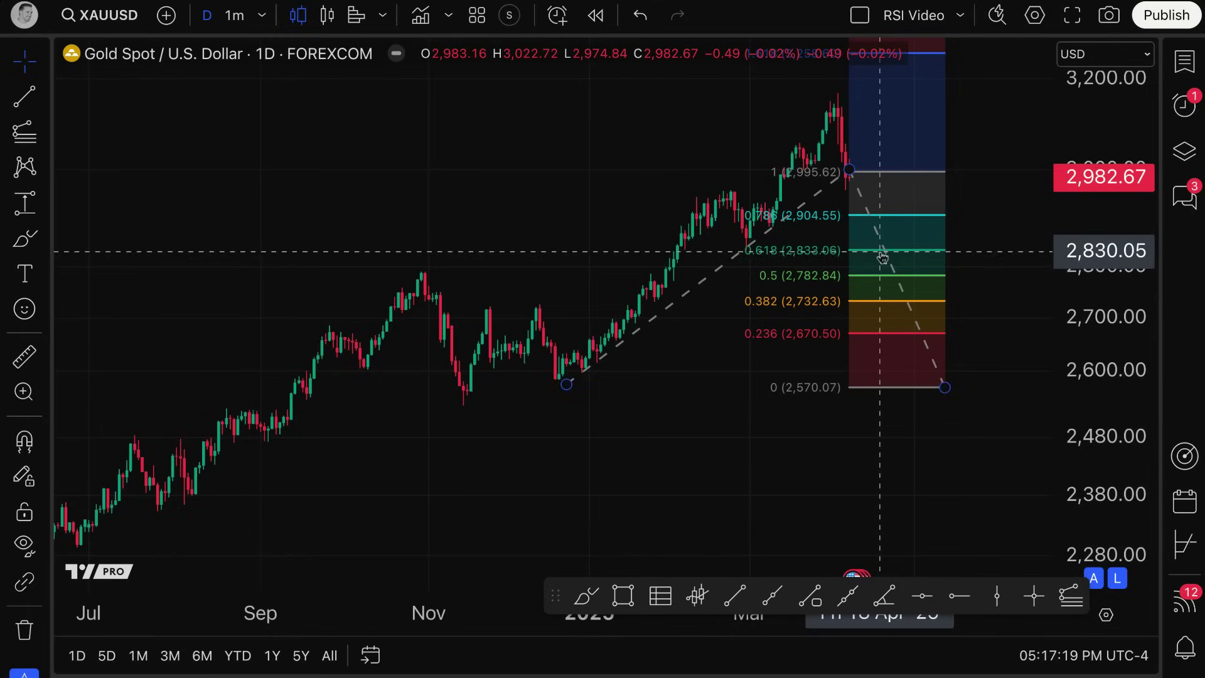
Restyle the extension's trend line as a solid white line in the second-heaviest thickness
scroll(767, 286, up, 1)
scroll(768, 287, up, 3)
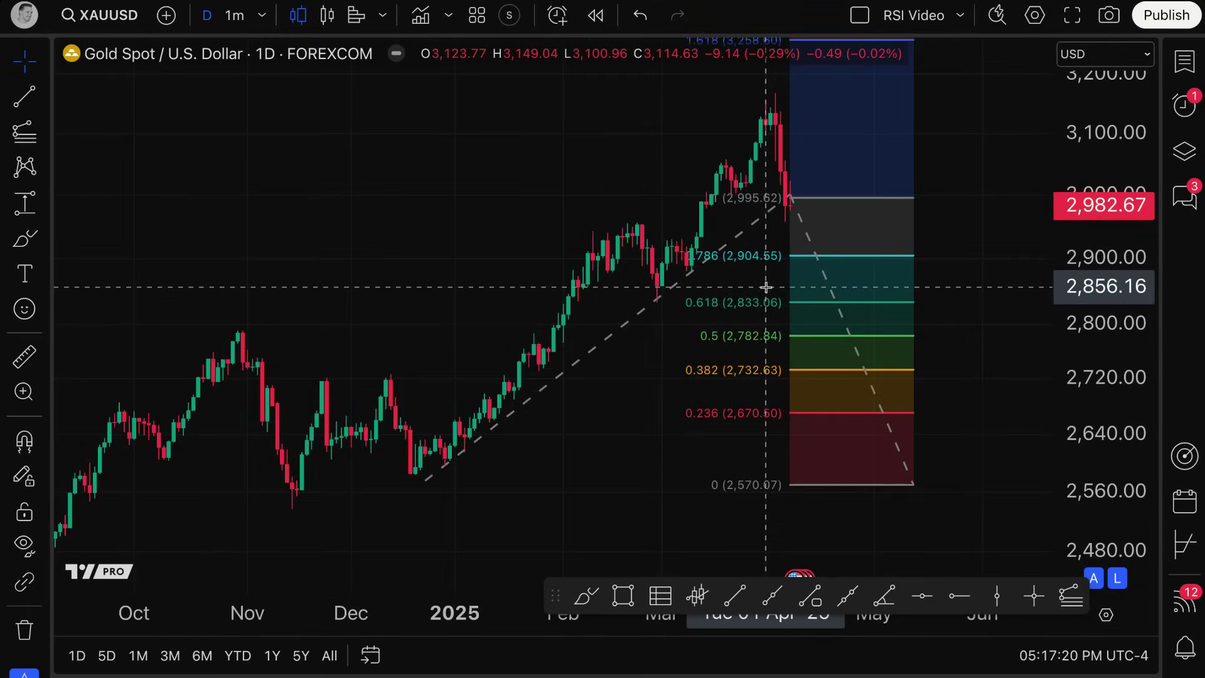
double_click(810, 256)
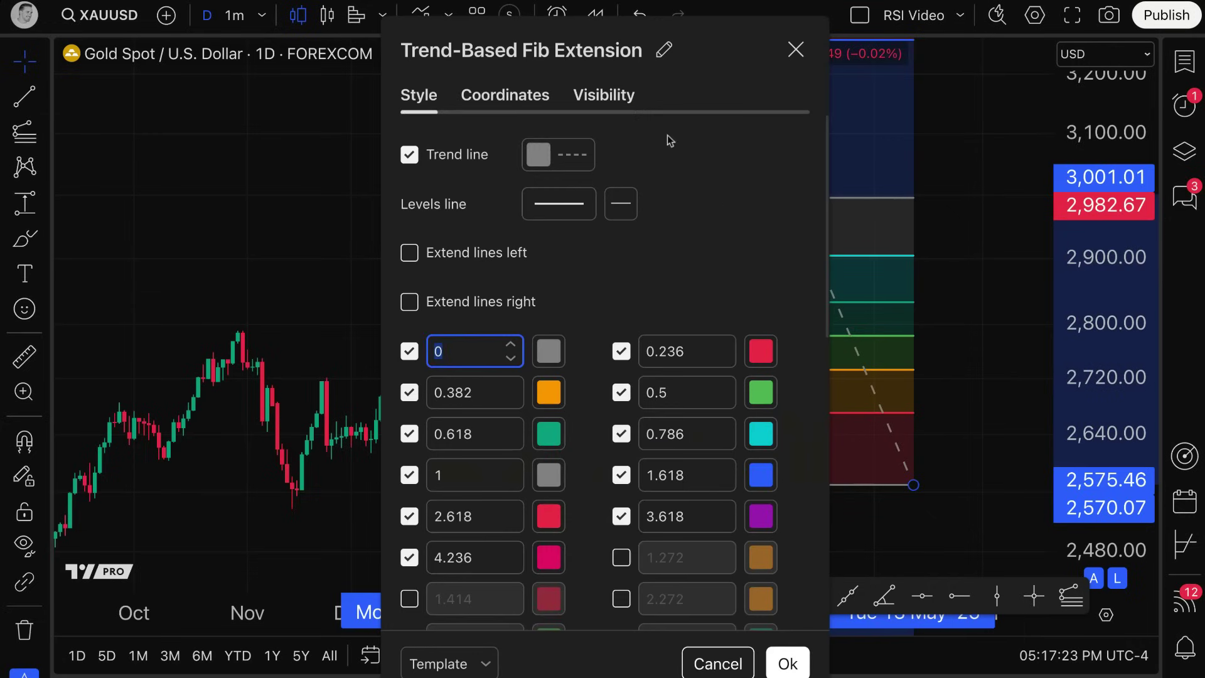
drag(744, 57, 421, 39)
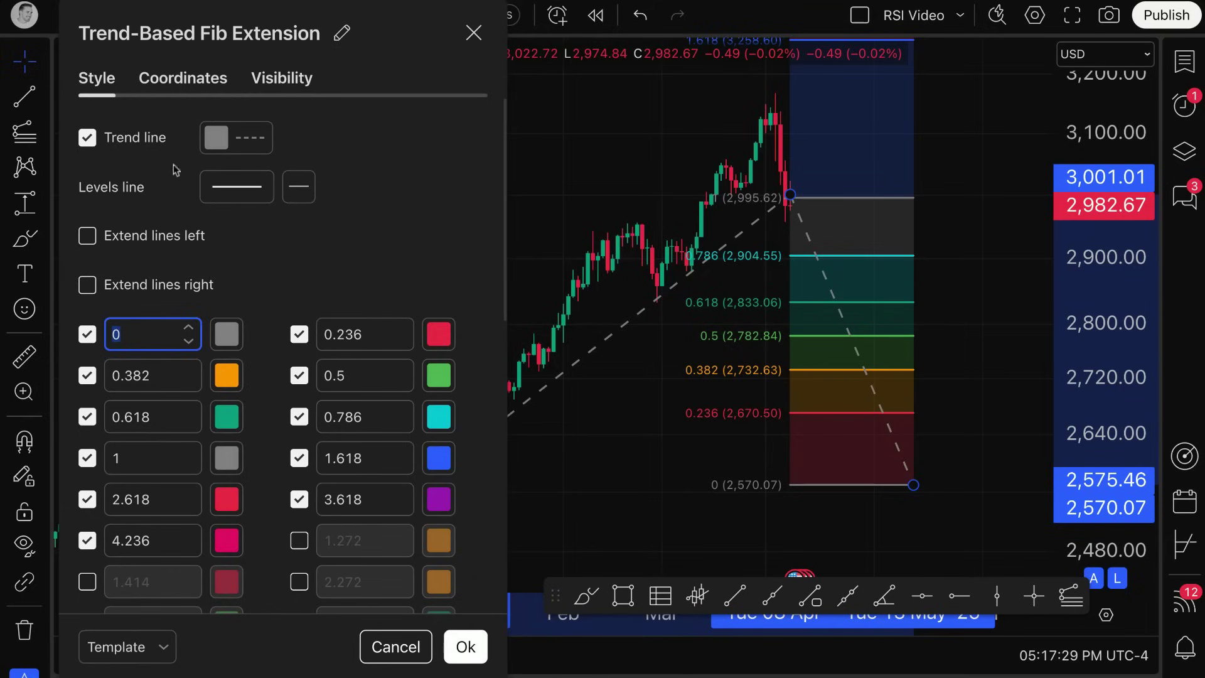
click(139, 146)
click(139, 145)
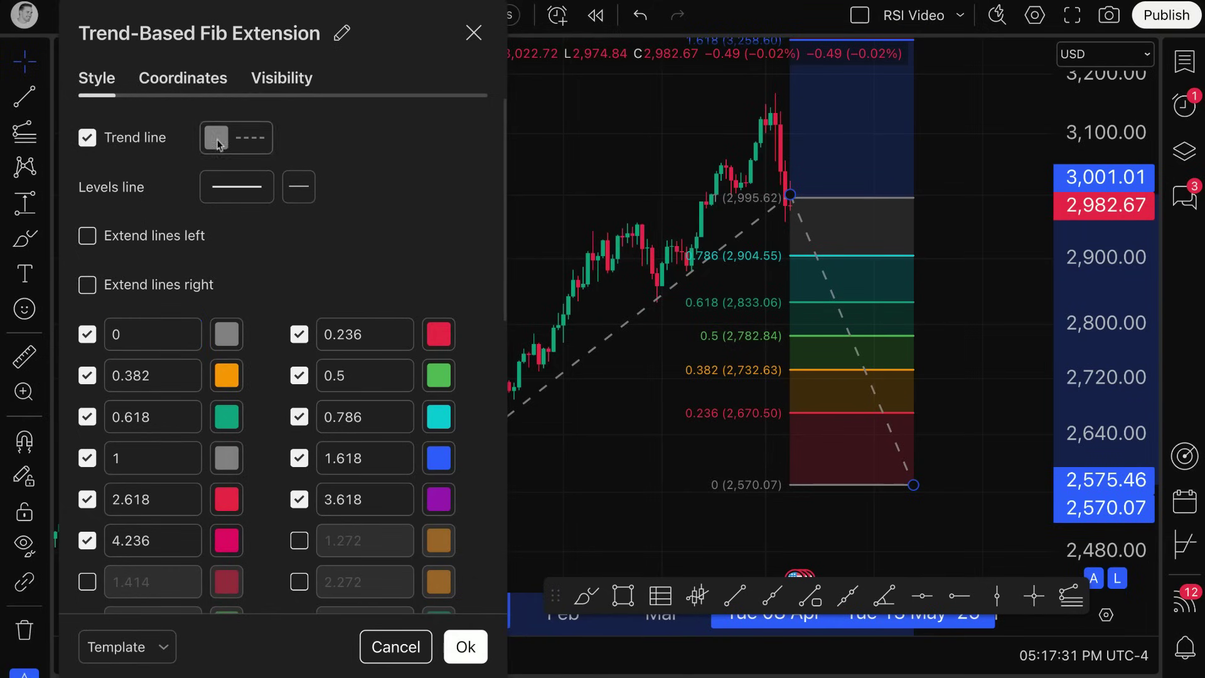
click(219, 139)
click(219, 178)
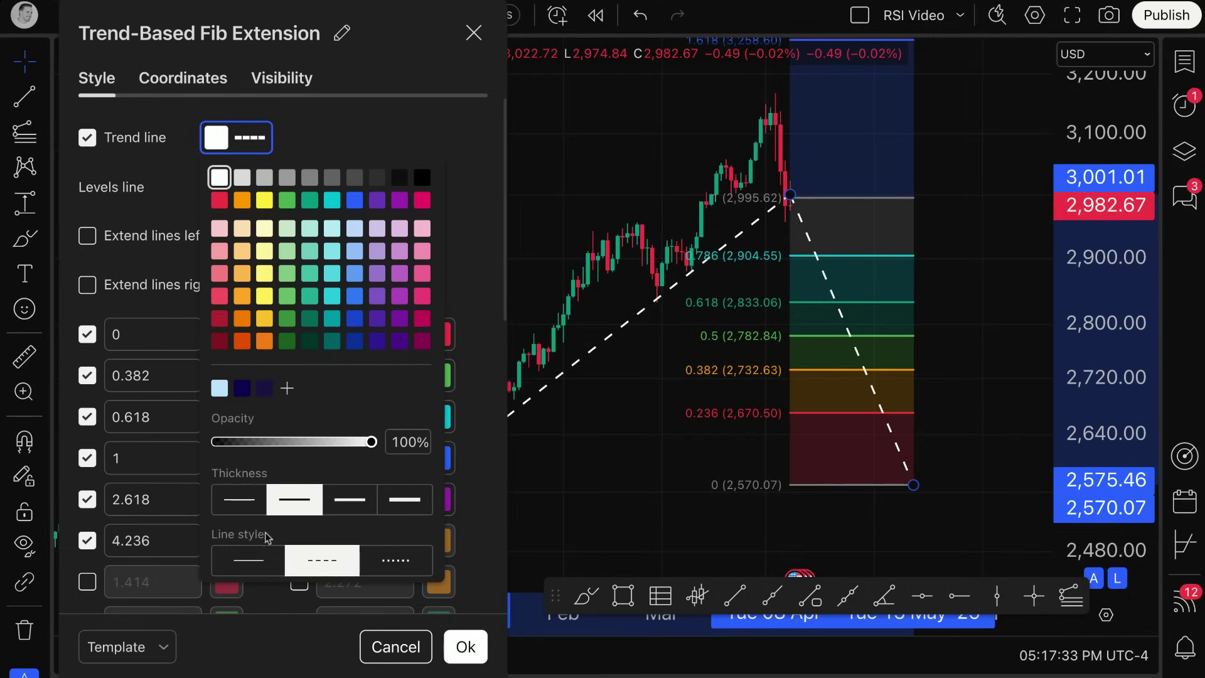
click(248, 559)
click(338, 502)
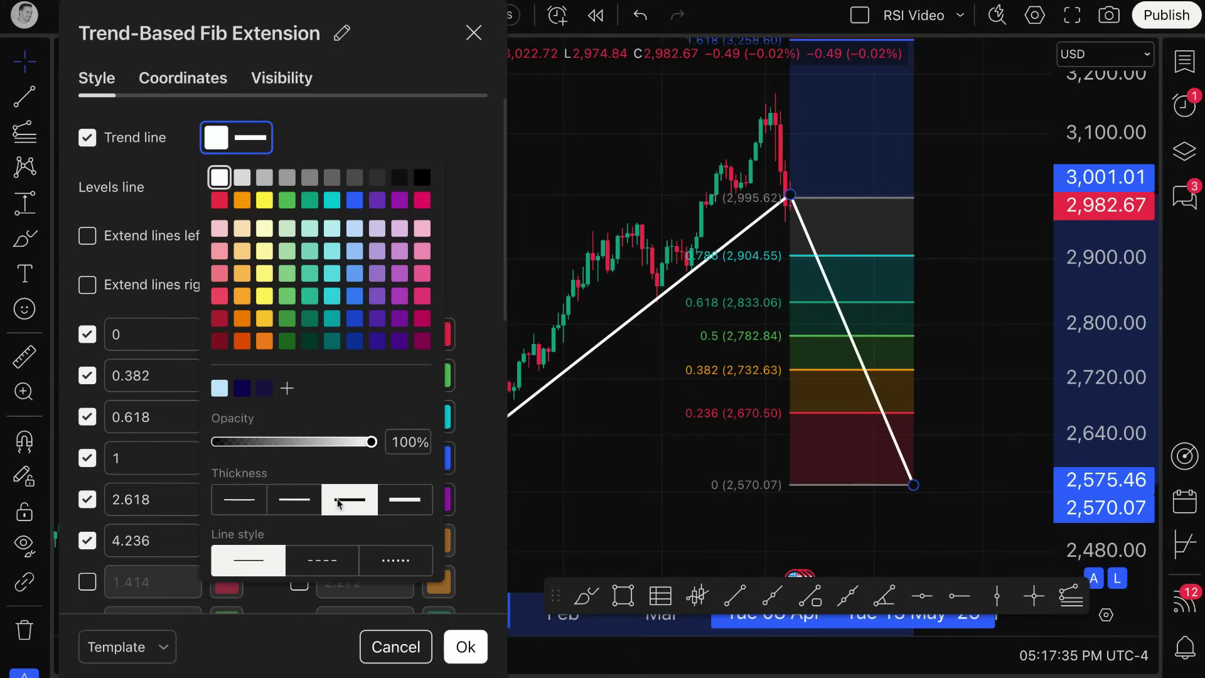
click(316, 100)
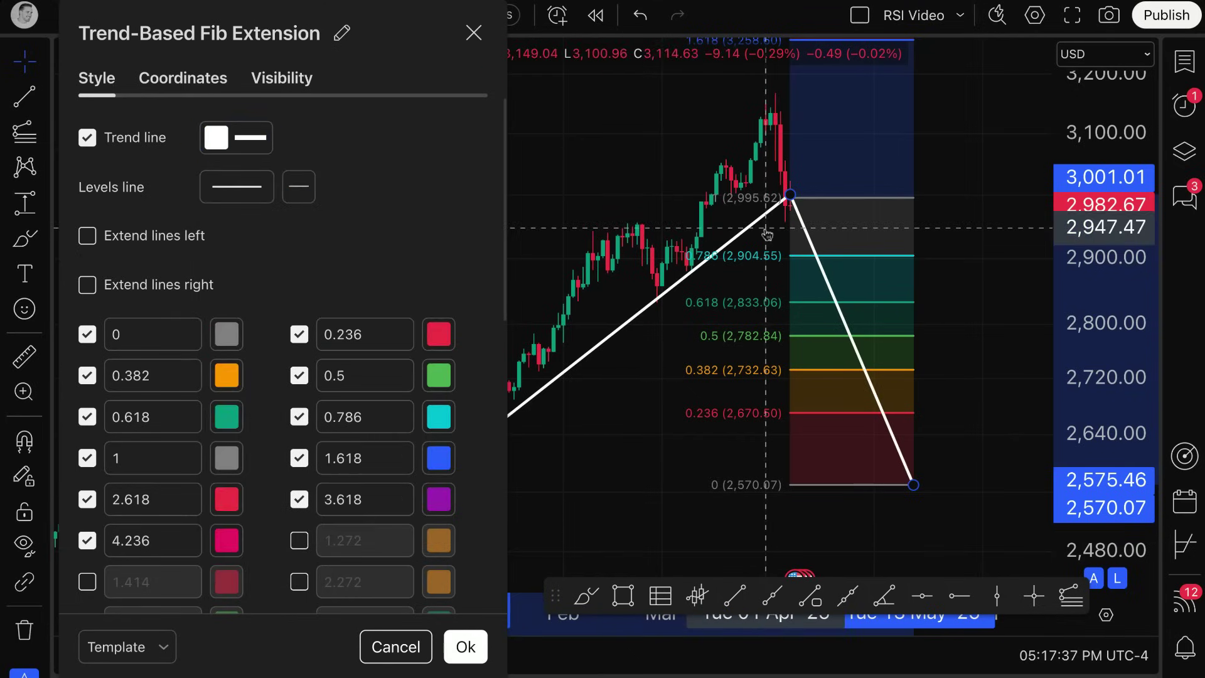
Reduce the extension's trend line to the second-thinnest thickness and make it dotted
click(251, 140)
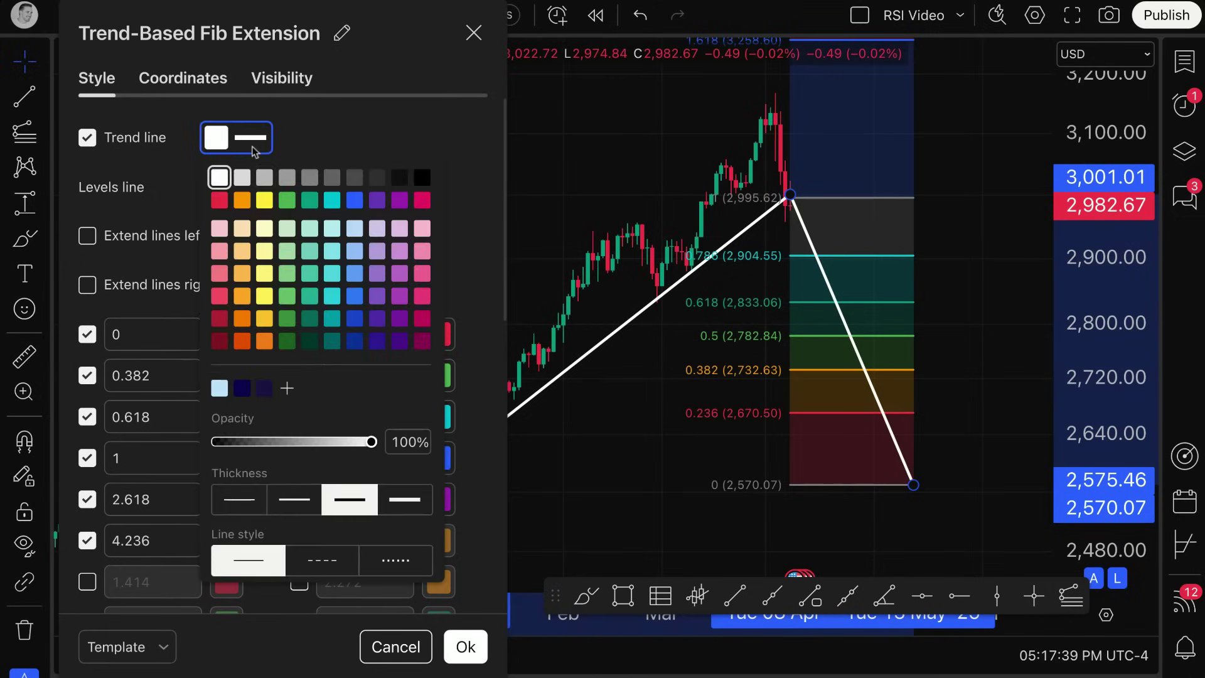
click(298, 498)
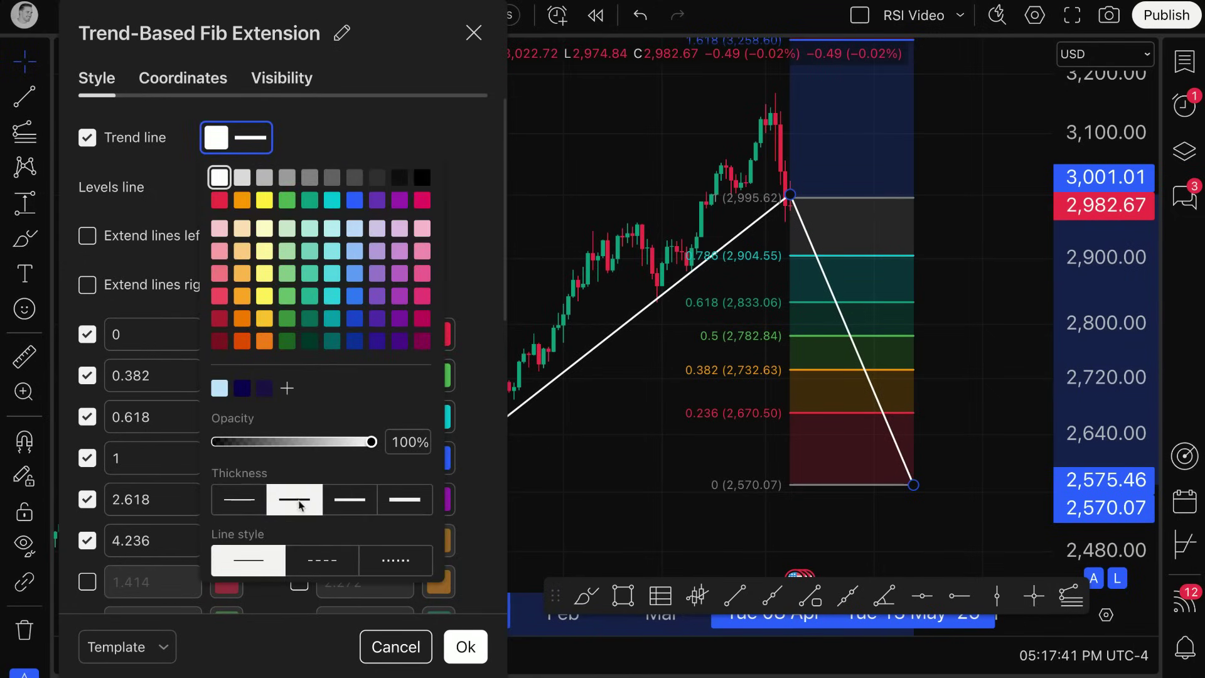
click(322, 560)
click(420, 558)
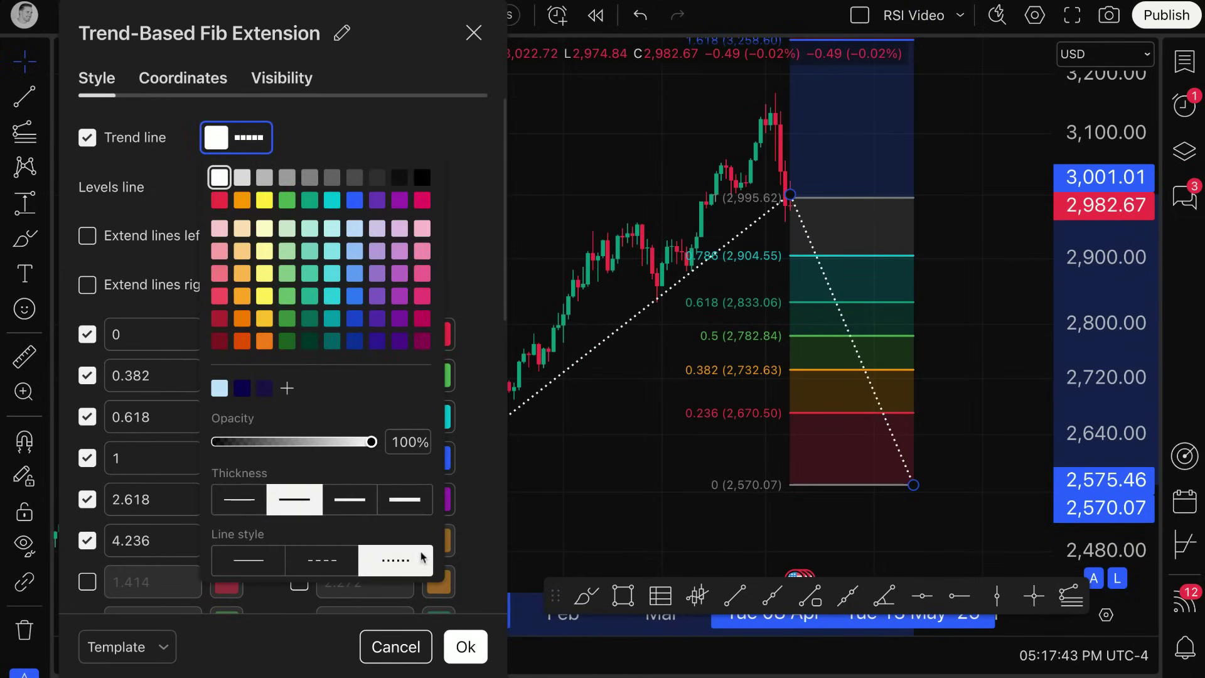
click(370, 139)
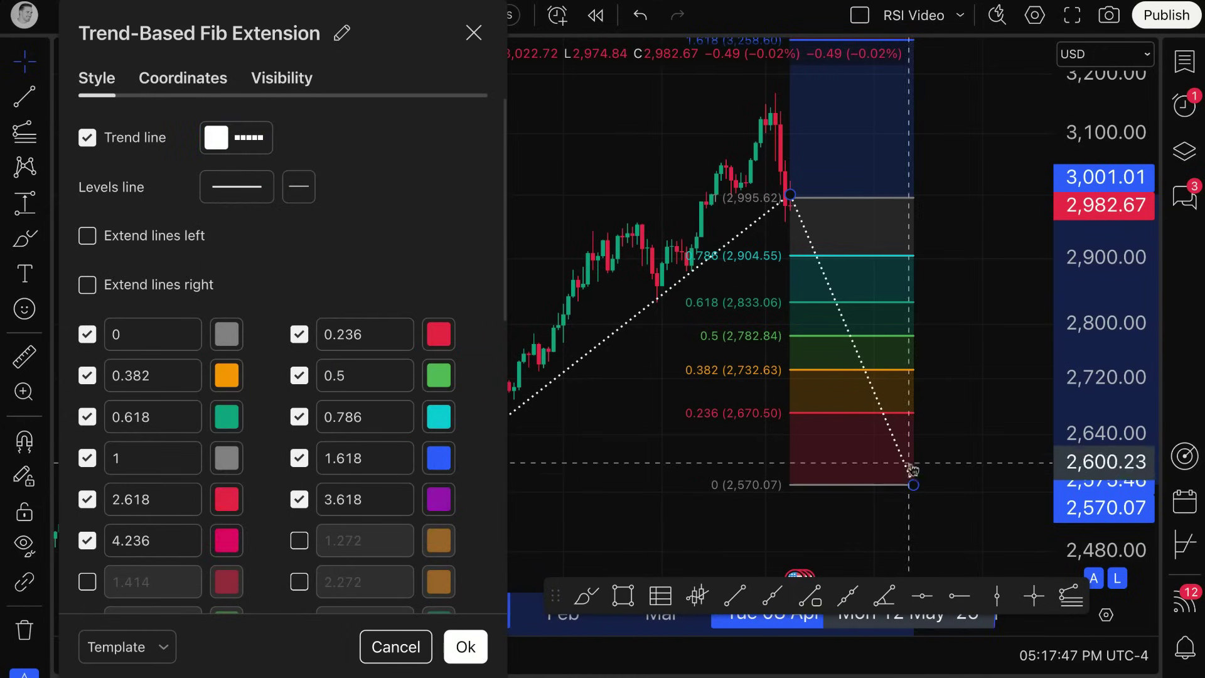
Move the extension's third anchor point up to about 2,850 on 28 April
drag(912, 484, 909, 465)
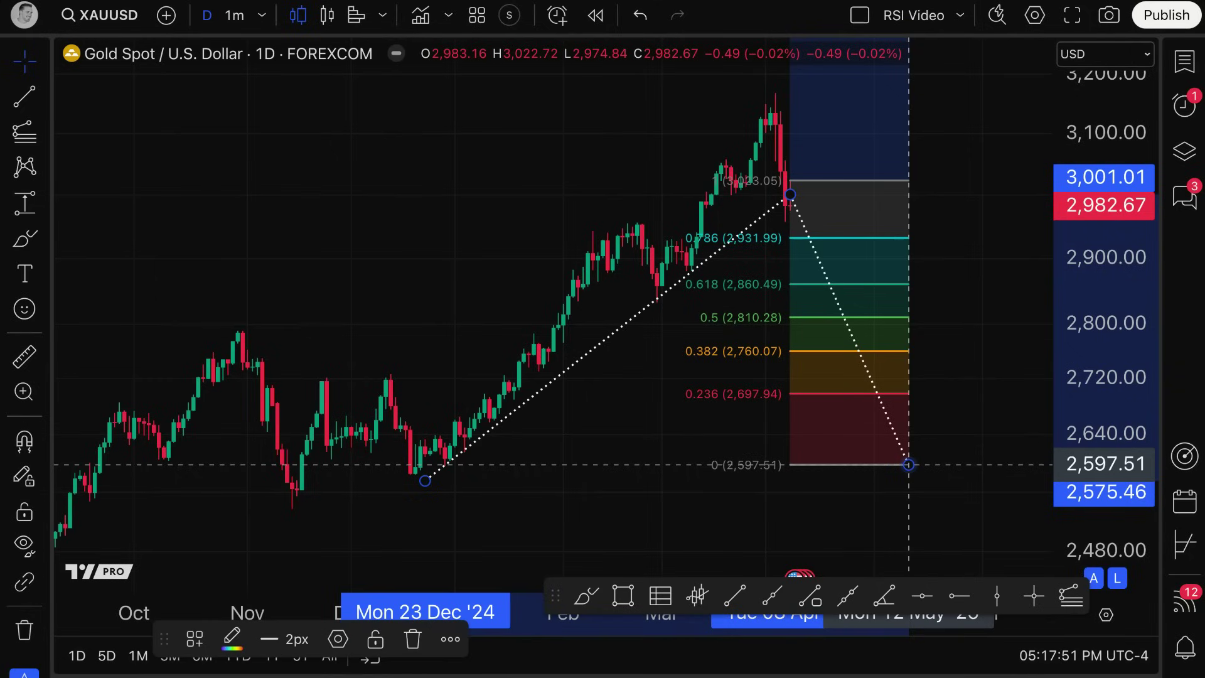
mouse_move(909, 465)
mouse_down()
mouse_move(855, 295)
mouse_move(855, 277)
mouse_move(856, 287)
mouse_move(871, 276)
mouse_move(860, 297)
mouse_move(855, 287)
mouse_up()
Brush a red horizontal mark at the late-February low near 2,850, and brush around the extension's third anchor and delete that stroke
key(alt+shift+b)
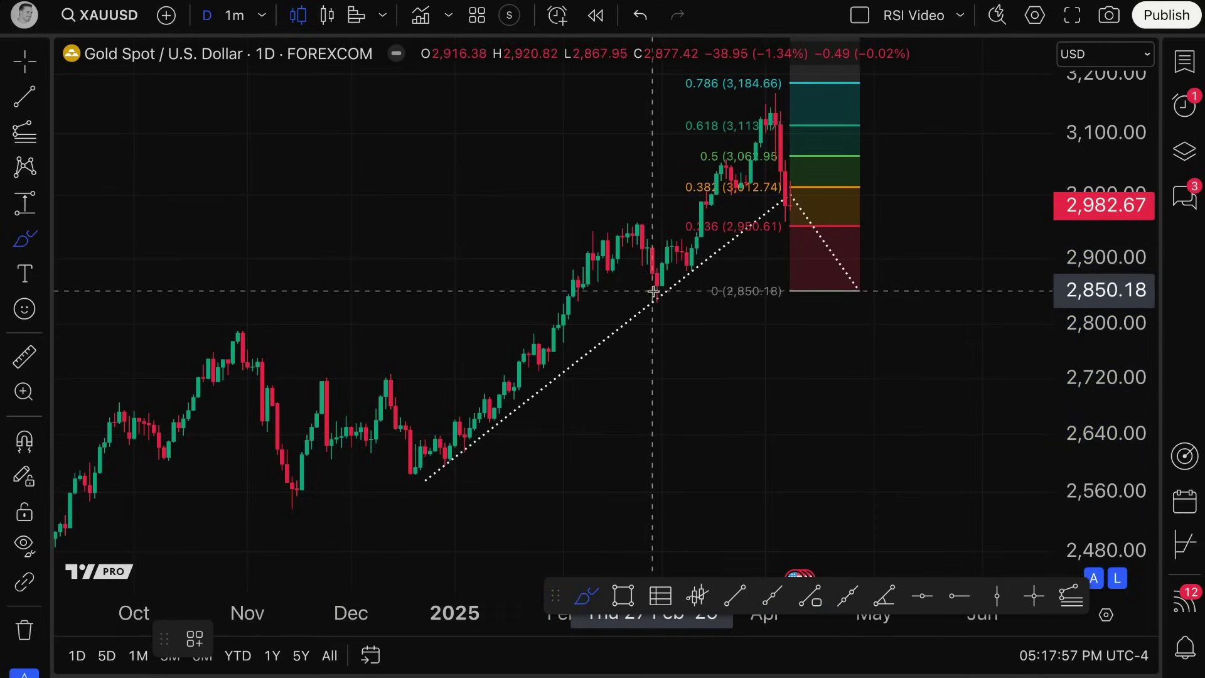
drag(662, 289, 660, 288)
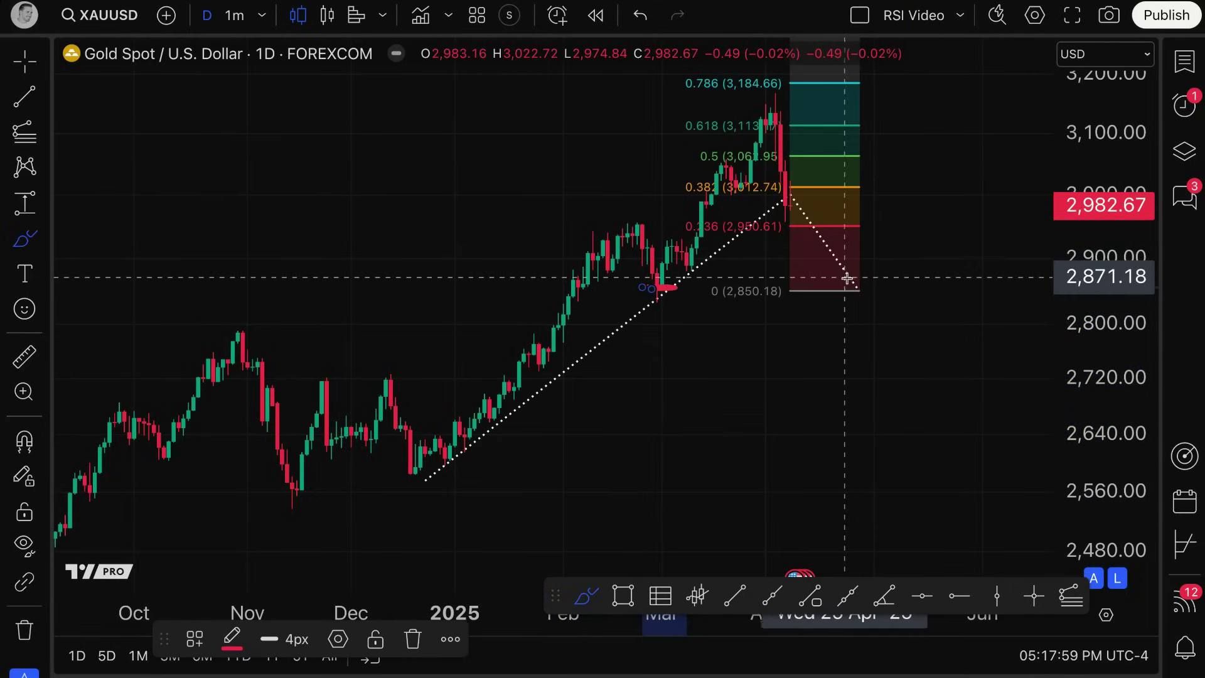
mouse_move(857, 283)
mouse_down()
mouse_move(783, 284)
mouse_move(807, 304)
mouse_move(872, 280)
mouse_move(775, 280)
mouse_up()
key(Delete)
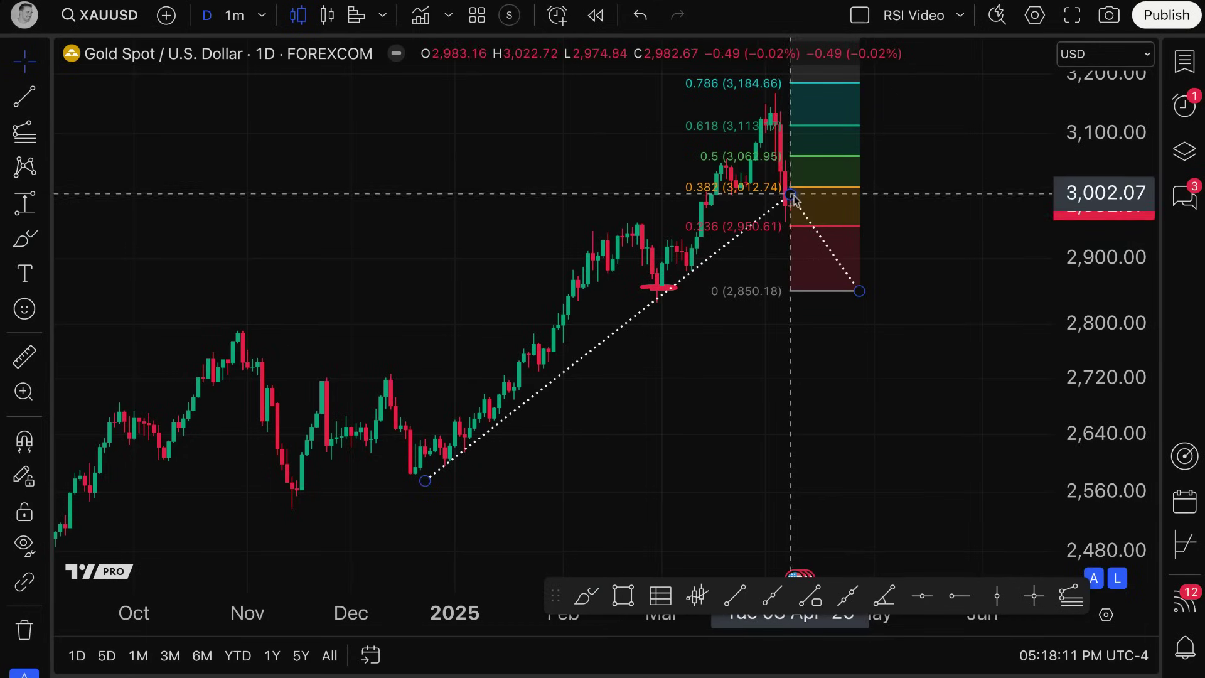
Brush a red path falling from the latest candle with a circle around the extension's third anchor, and undo both
scroll(785, 201, up, 5)
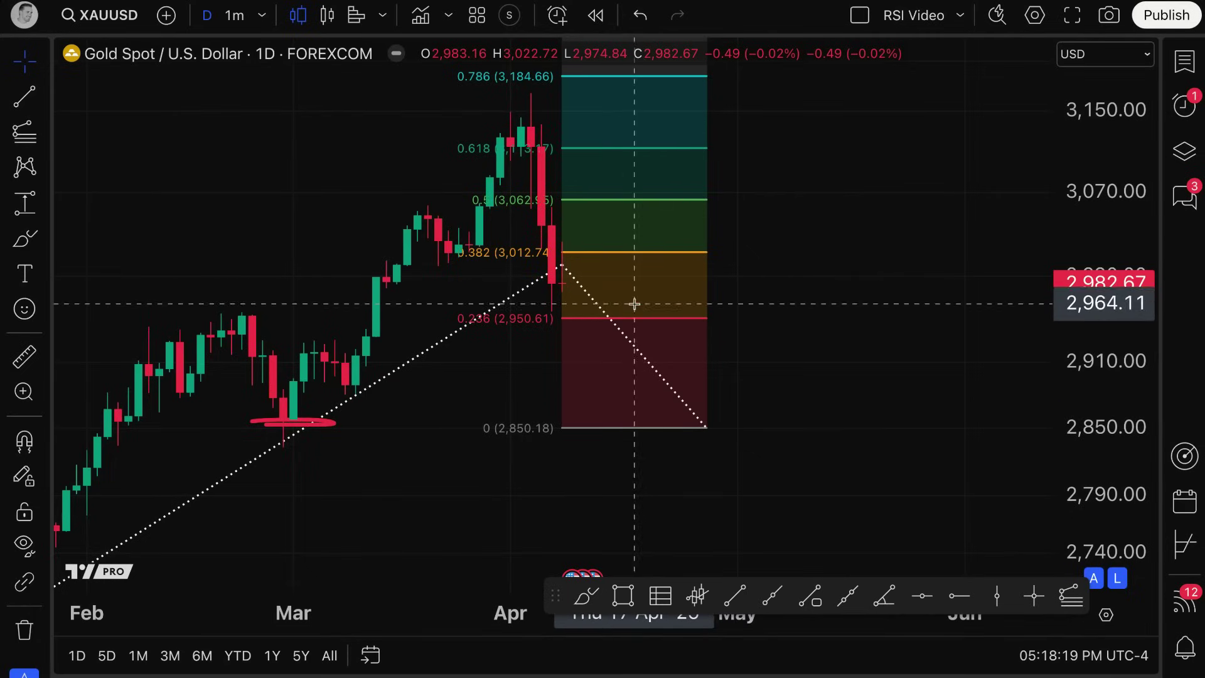
click(24, 242)
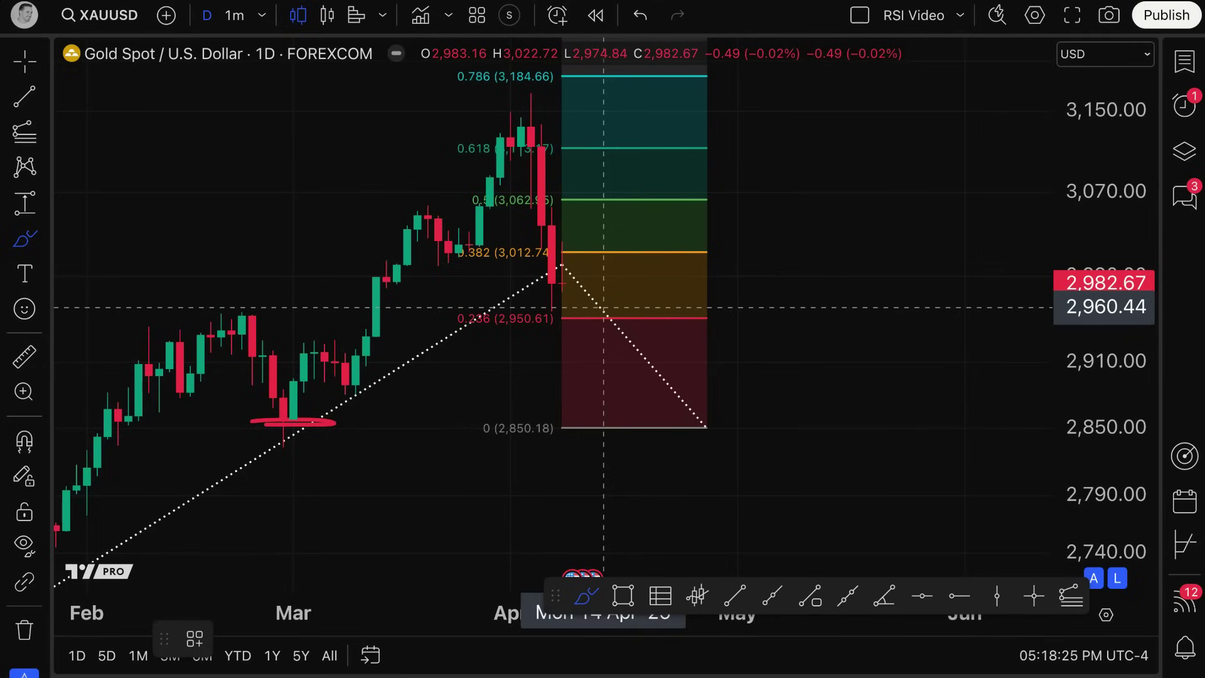
mouse_move(563, 284)
mouse_down()
mouse_move(613, 310)
mouse_move(640, 293)
mouse_move(668, 364)
mouse_move(675, 346)
mouse_up()
mouse_move(703, 412)
mouse_down()
mouse_move(690, 427)
mouse_move(706, 415)
mouse_up()
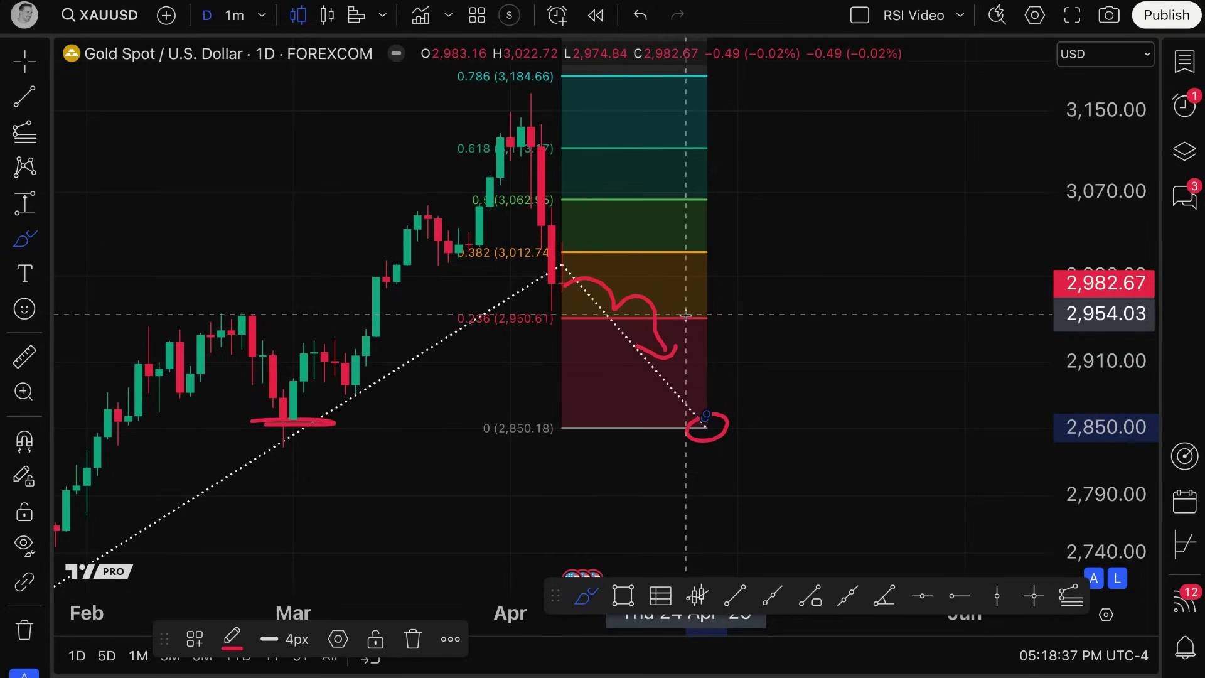
key(ctrl+z)
key(ctrl+z)
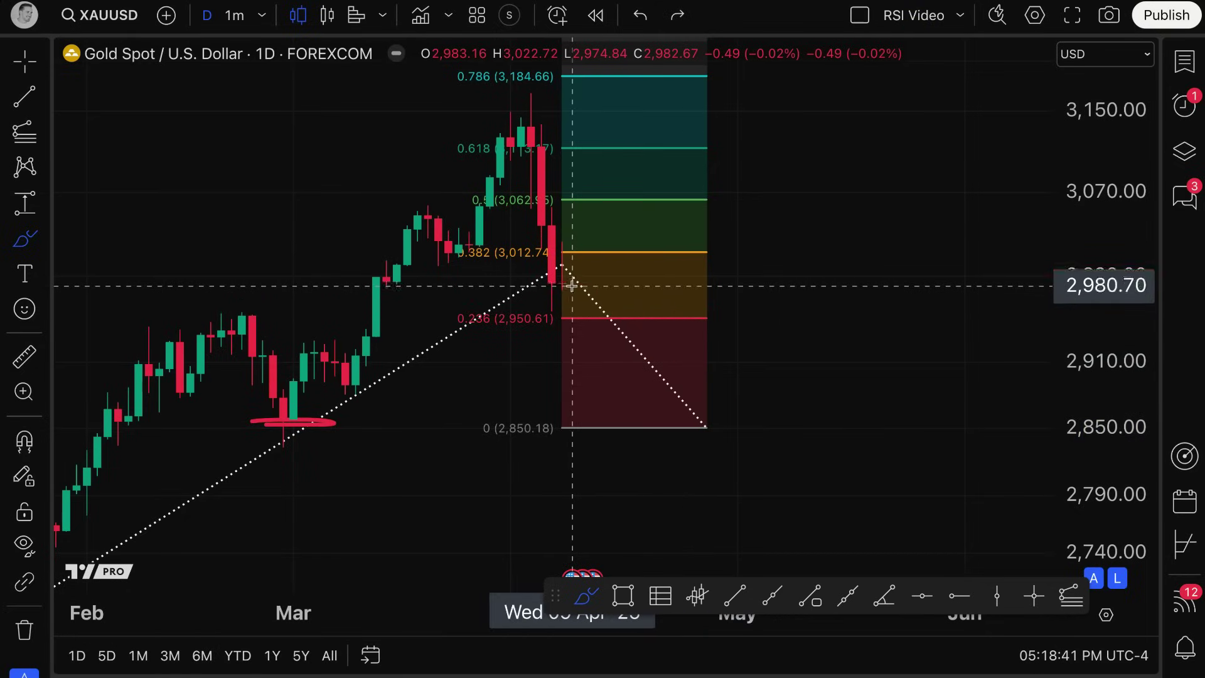
Brush a red arrow rising from the latest candle to just above the 0.382 level, and undo it
mouse_move(570, 288)
mouse_down()
mouse_move(598, 234)
mouse_move(618, 249)
mouse_move(557, 241)
mouse_up()
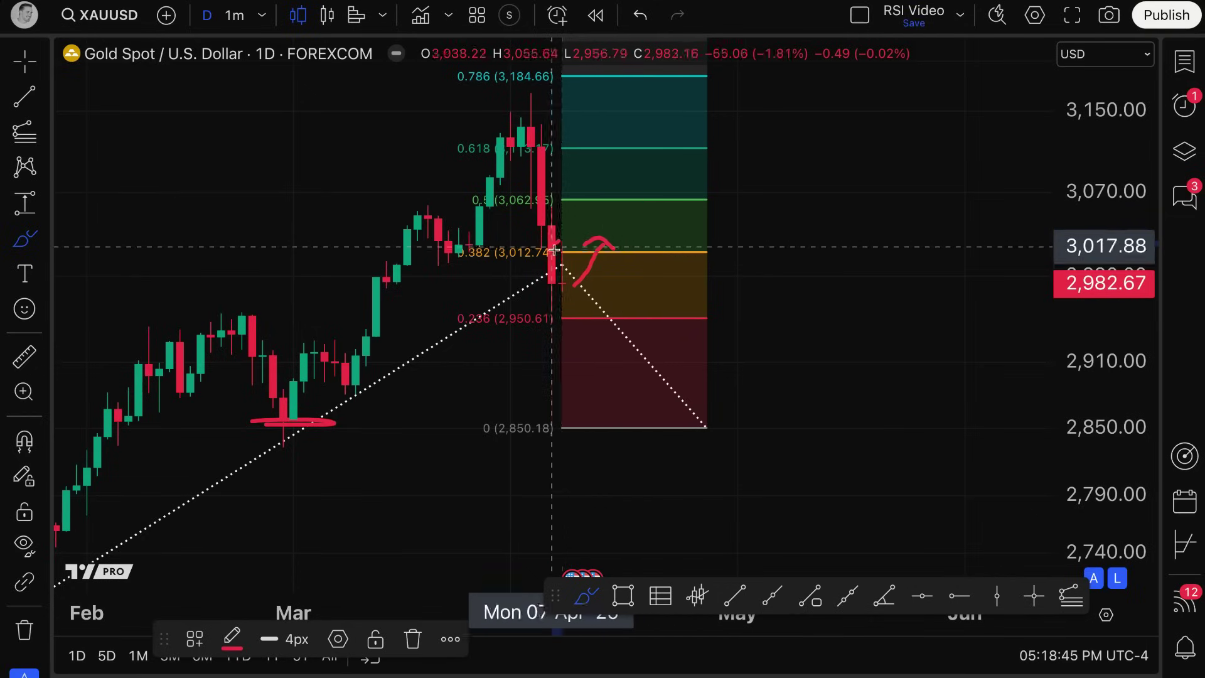
key(ctrl+z)
key(ctrl+z)
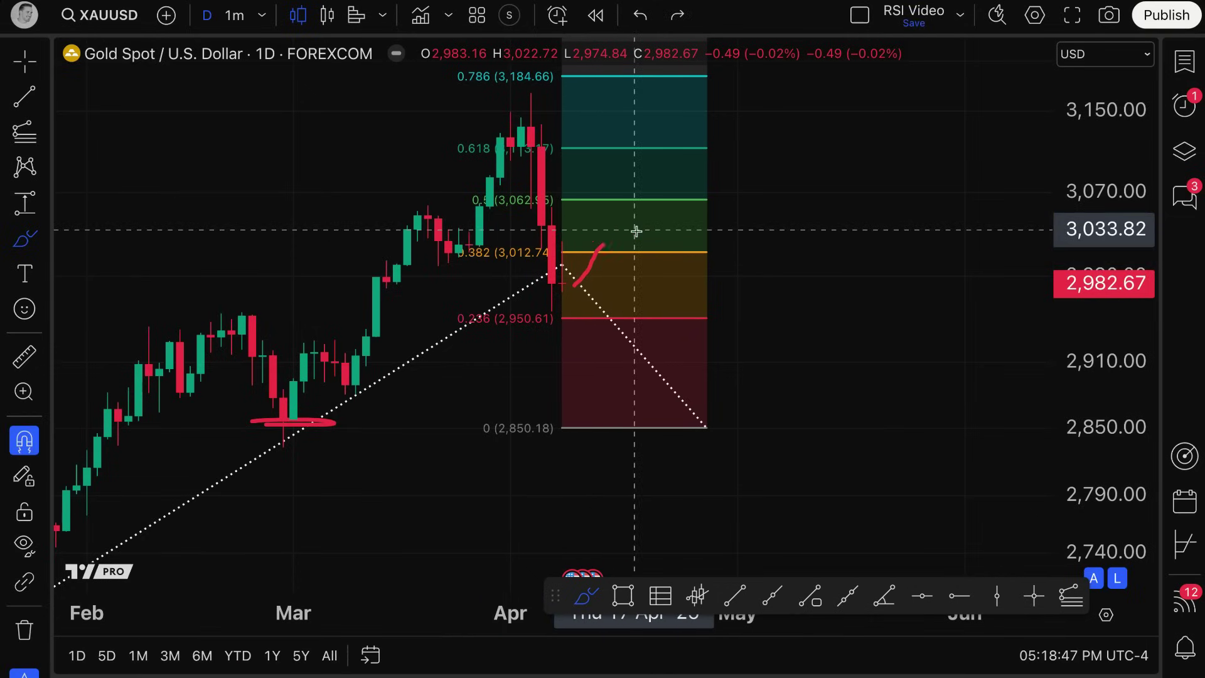
click(25, 61)
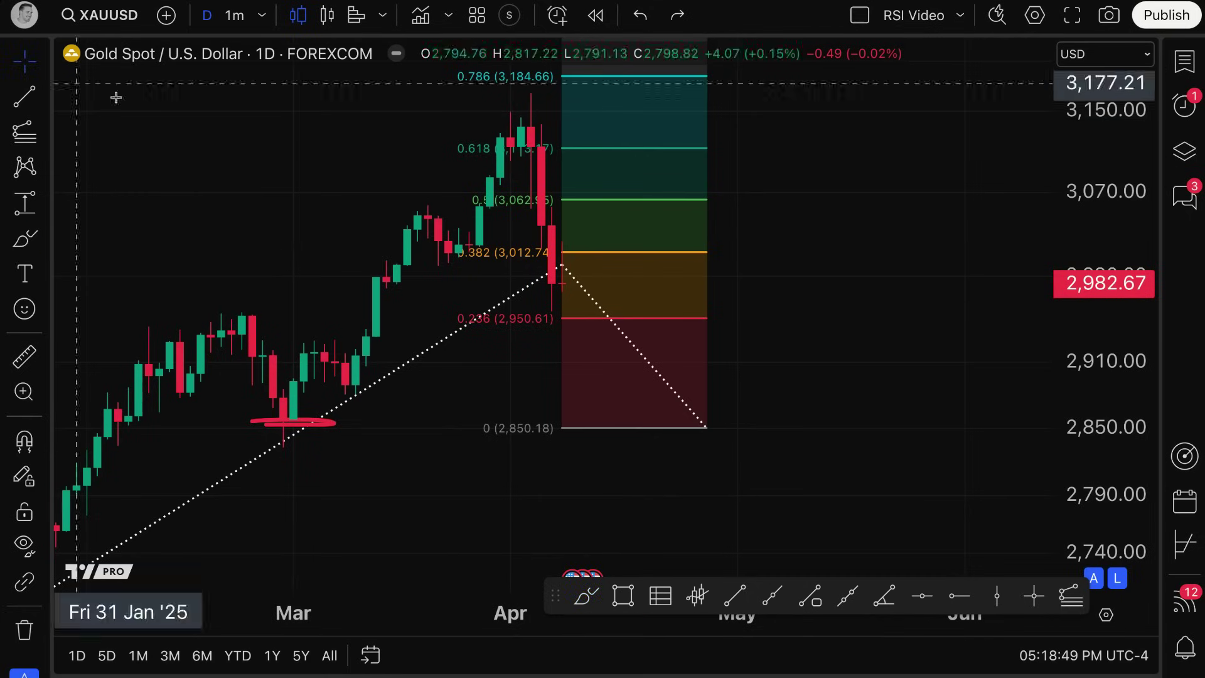
Extend the Trend-Based Fib Extension's level lines both left and right across the chart
double_click(637, 266)
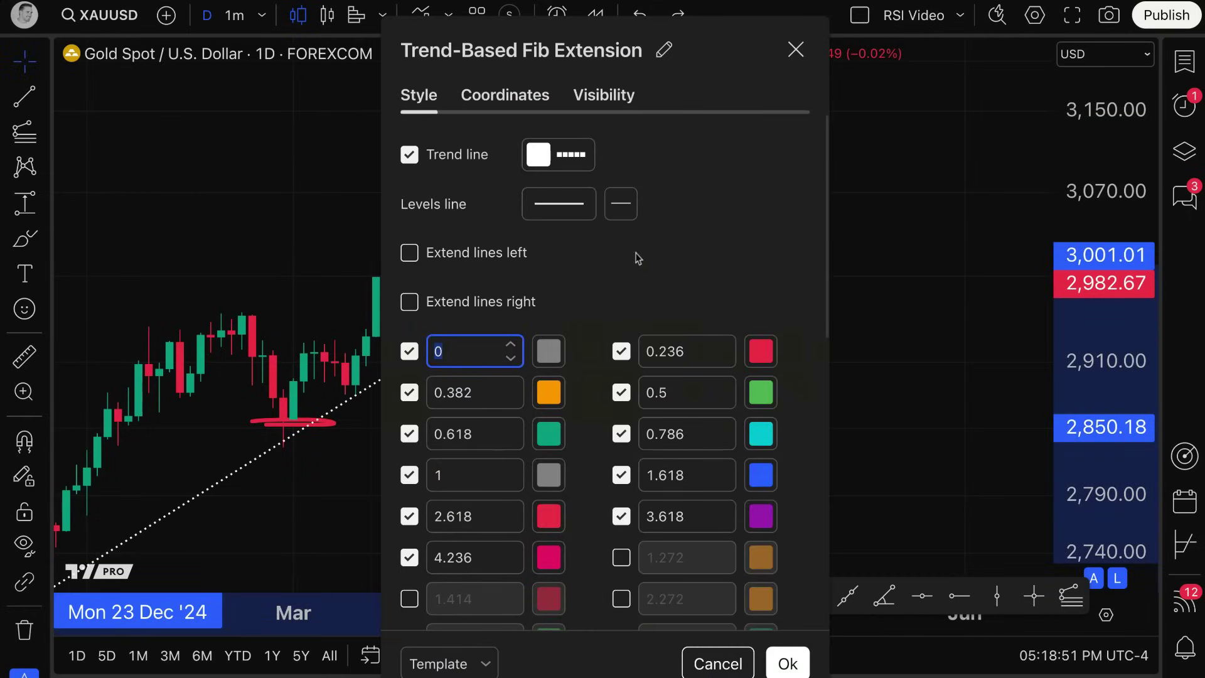
drag(702, 55, 312, 61)
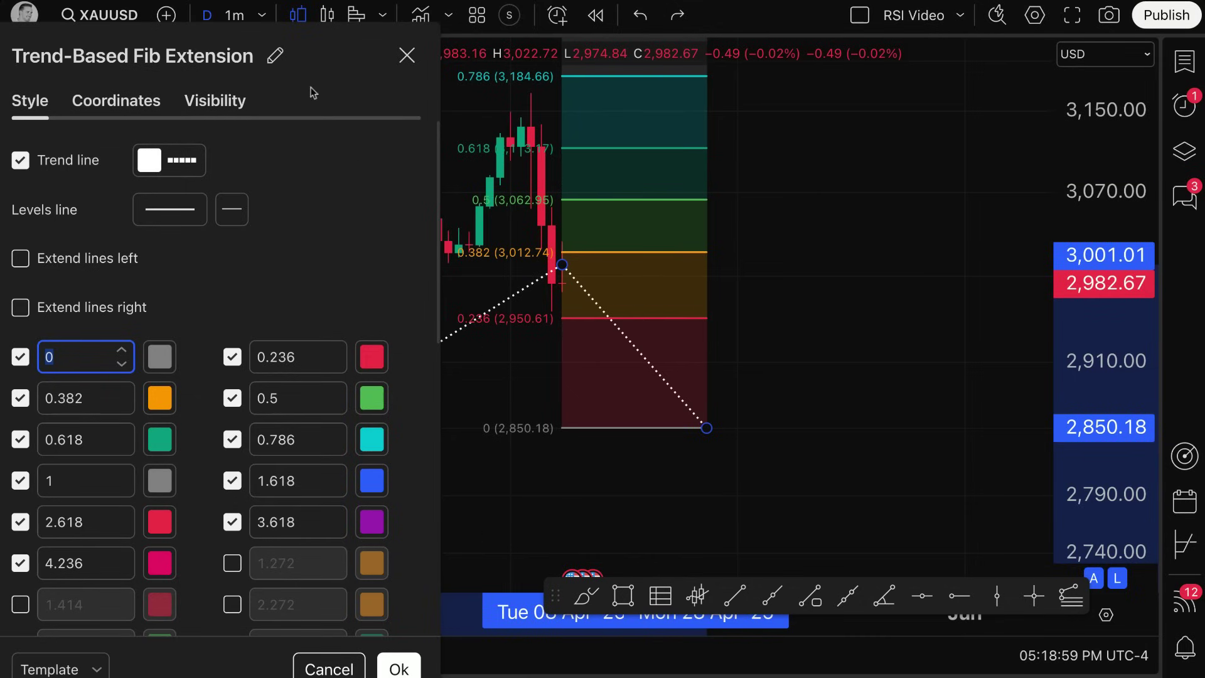
drag(311, 74, 341, 67)
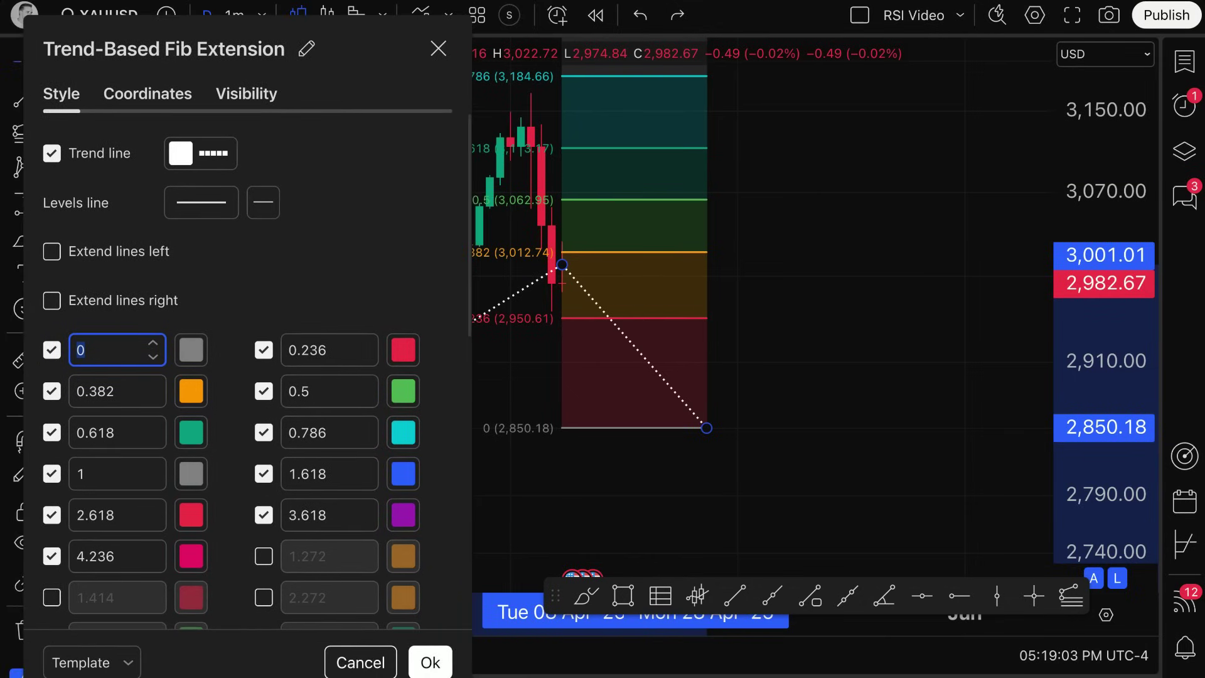
click(125, 256)
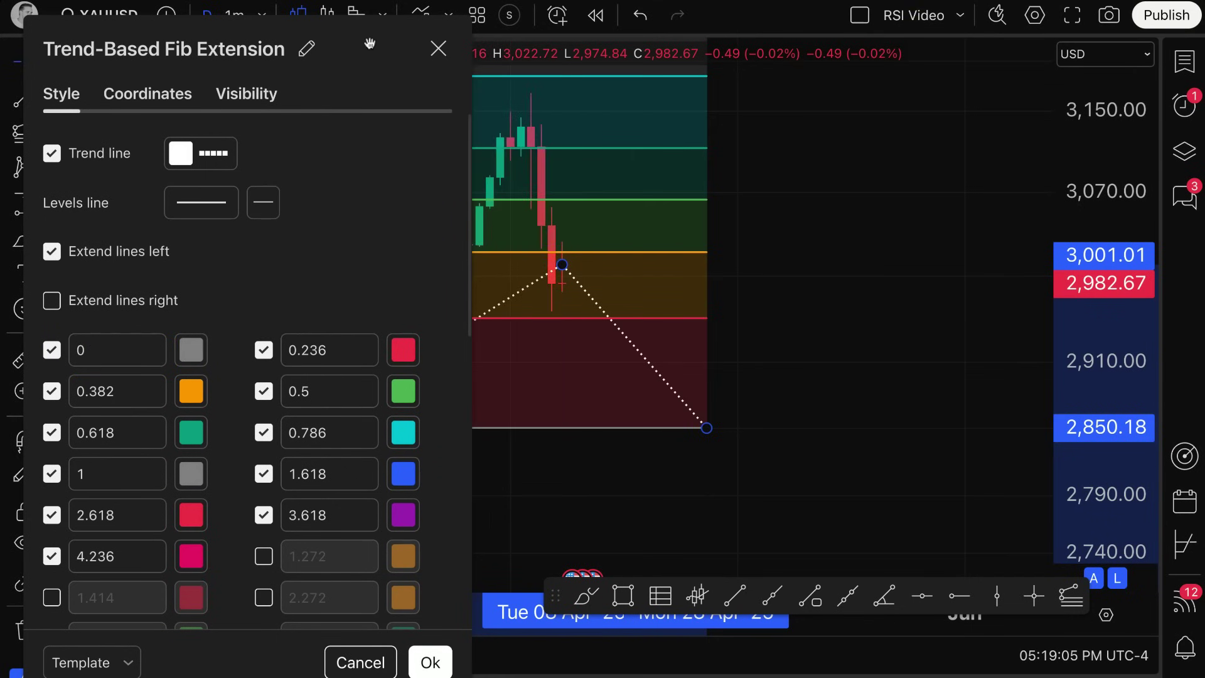
drag(351, 49, 858, 100)
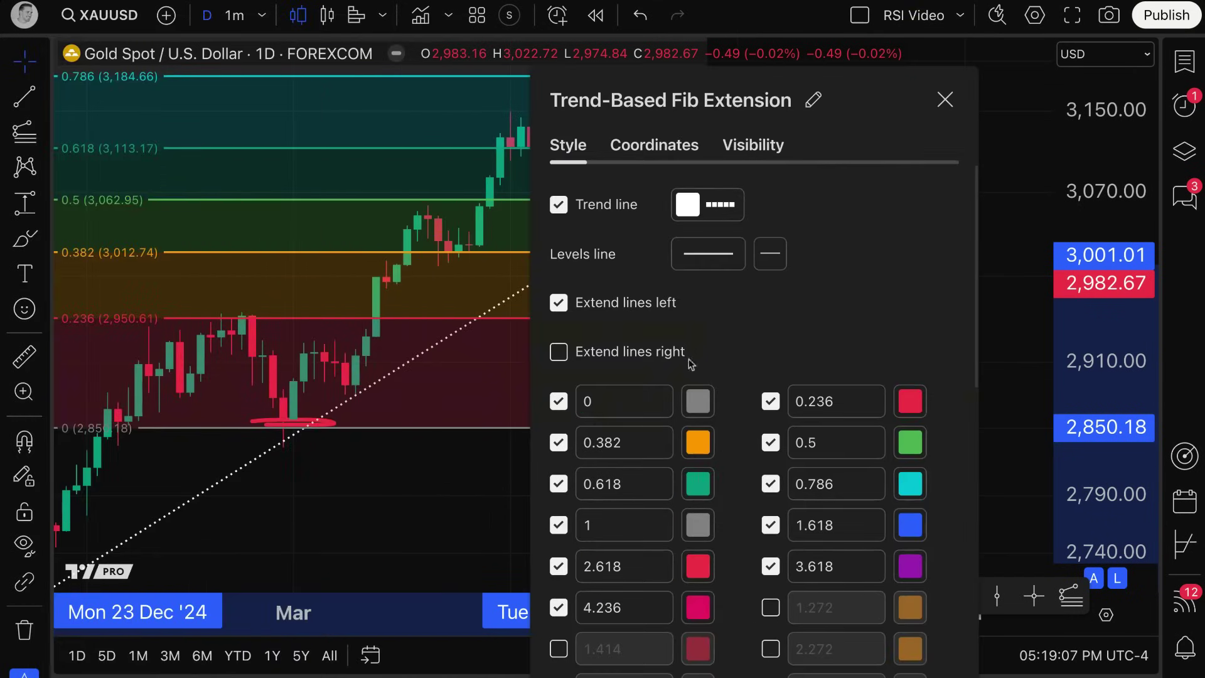
drag(879, 100, 477, 91)
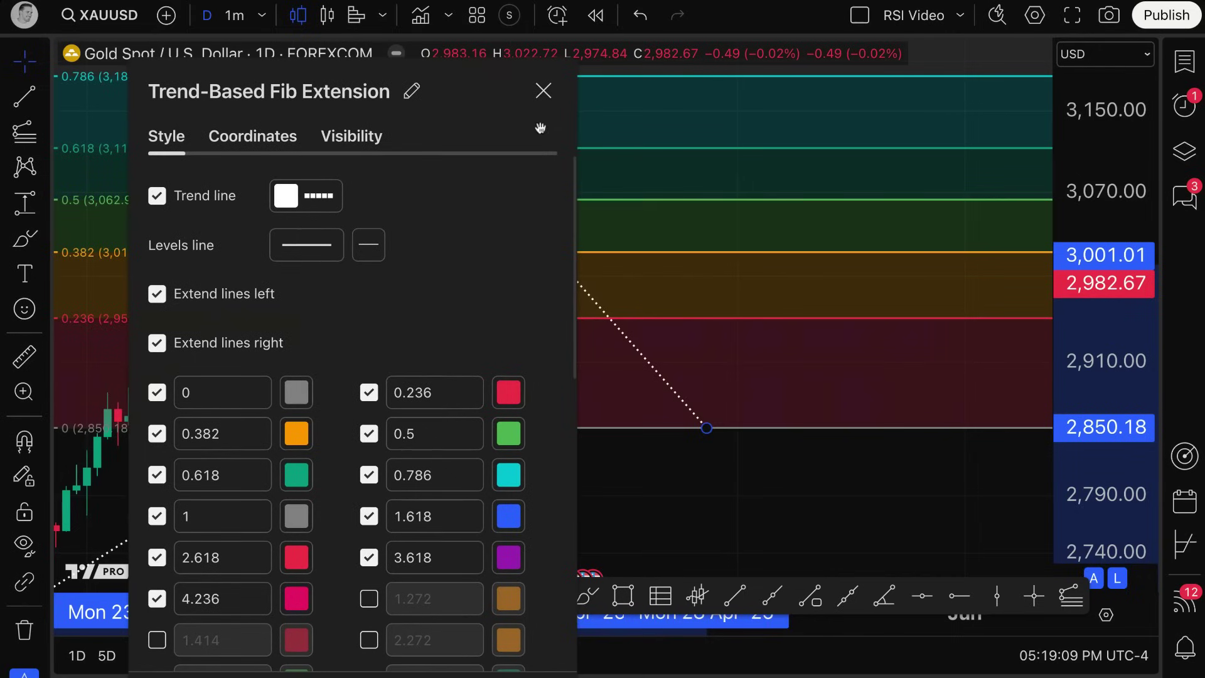
click(544, 92)
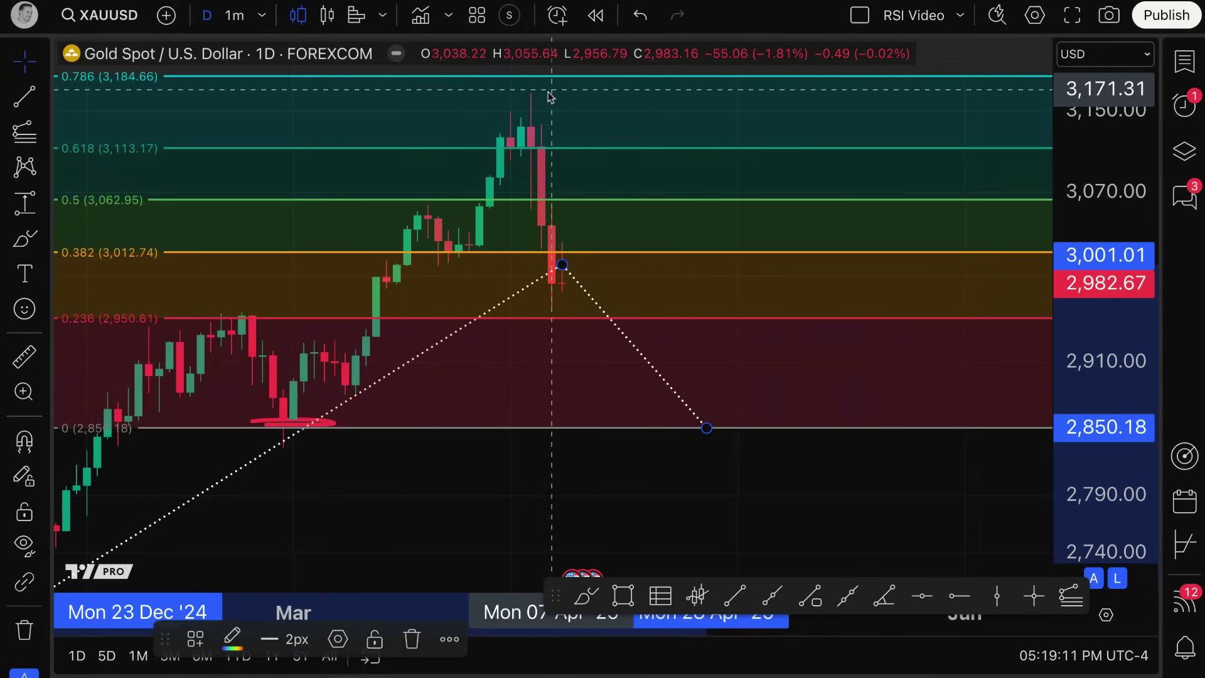
Brush a short red downward stroke and a wavy red path forward from the latest candle, and undo both
scroll(651, 323, down, 3)
scroll(646, 323, down, 8)
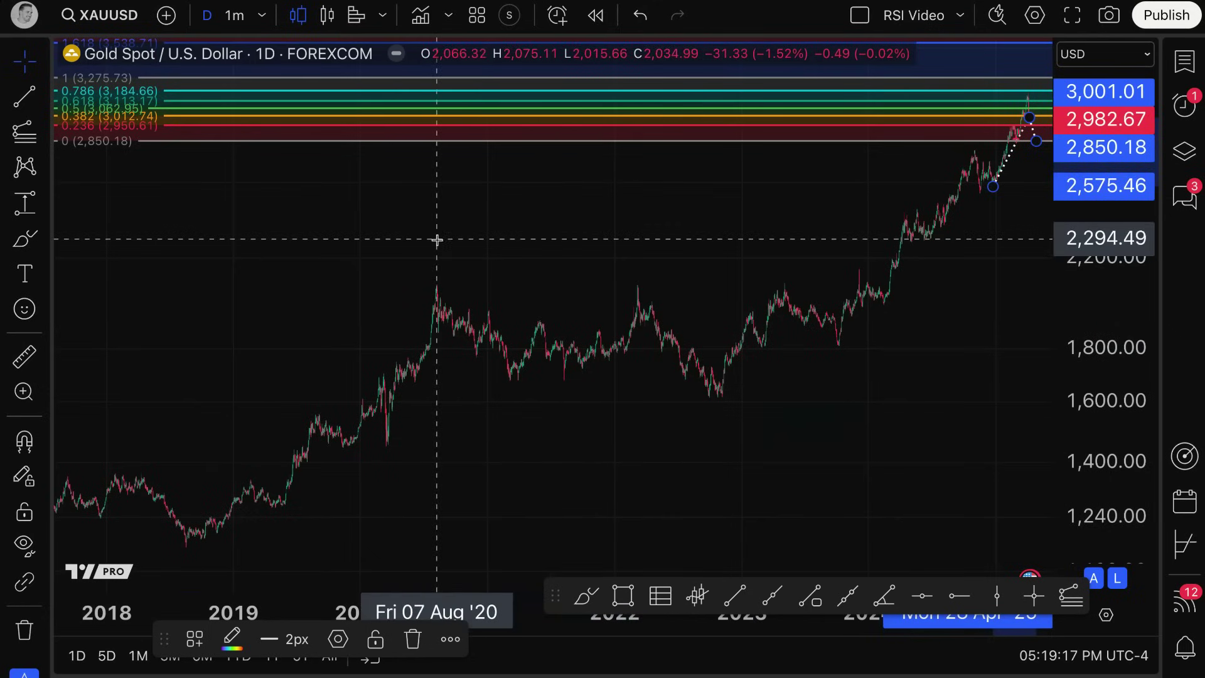
drag(742, 226, 506, 247)
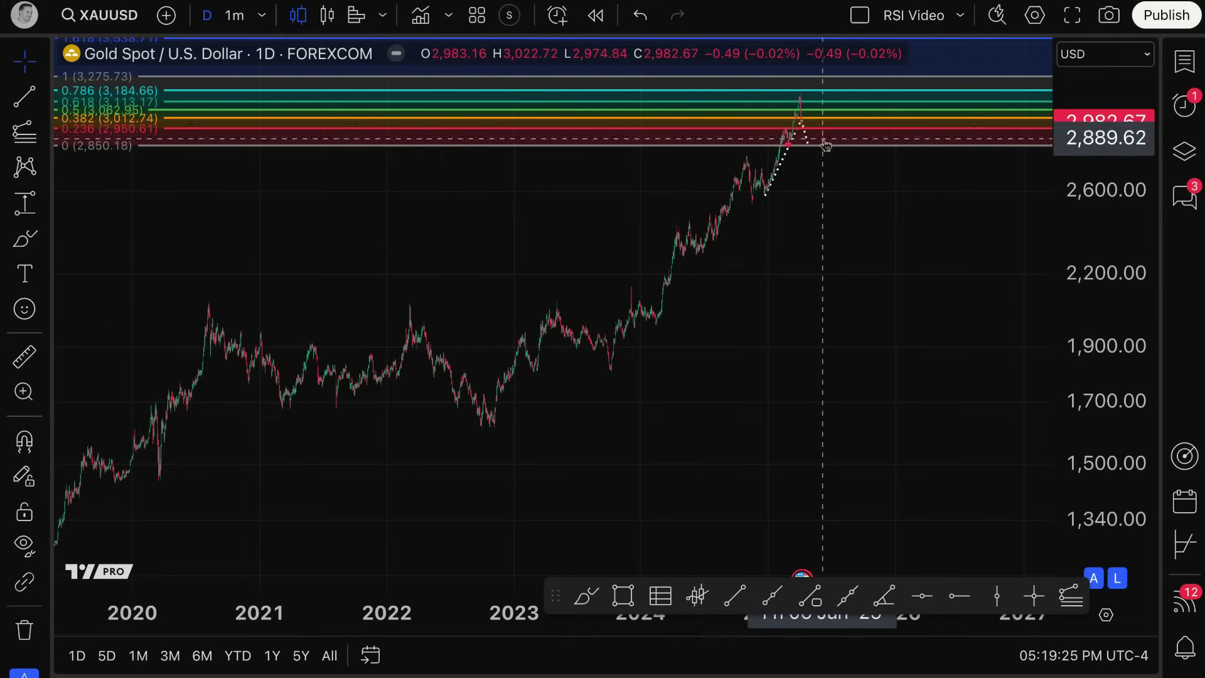
scroll(691, 178, up, 10)
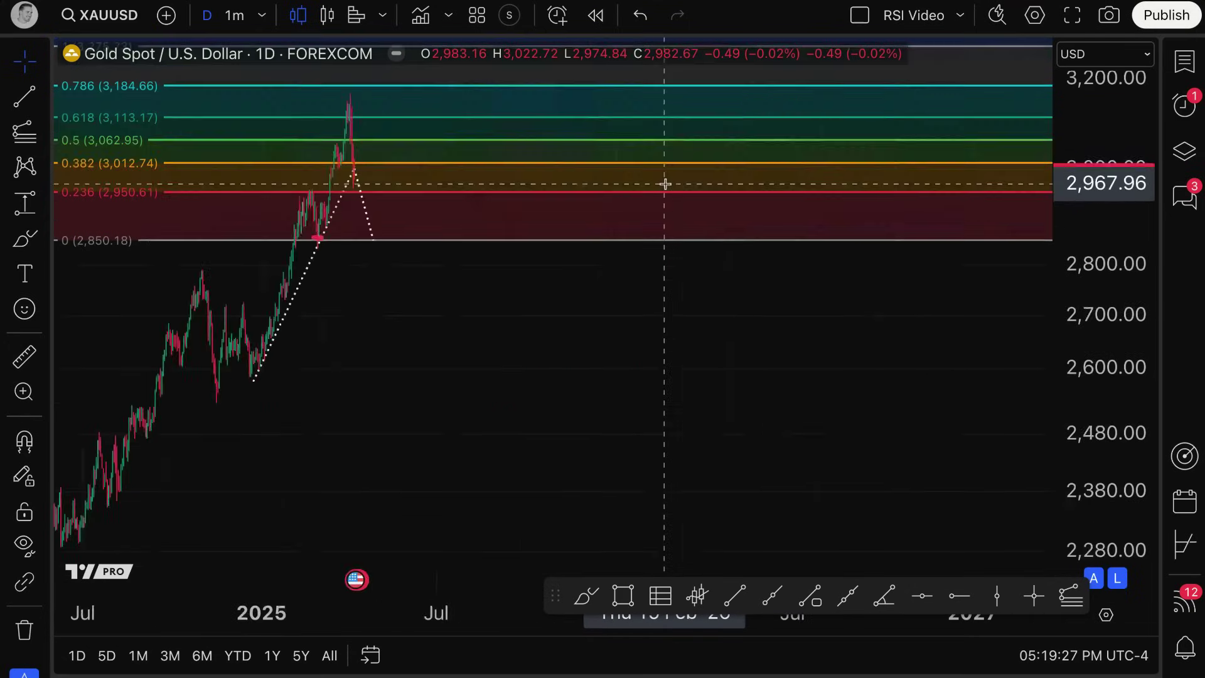
scroll(761, 476, down, 5)
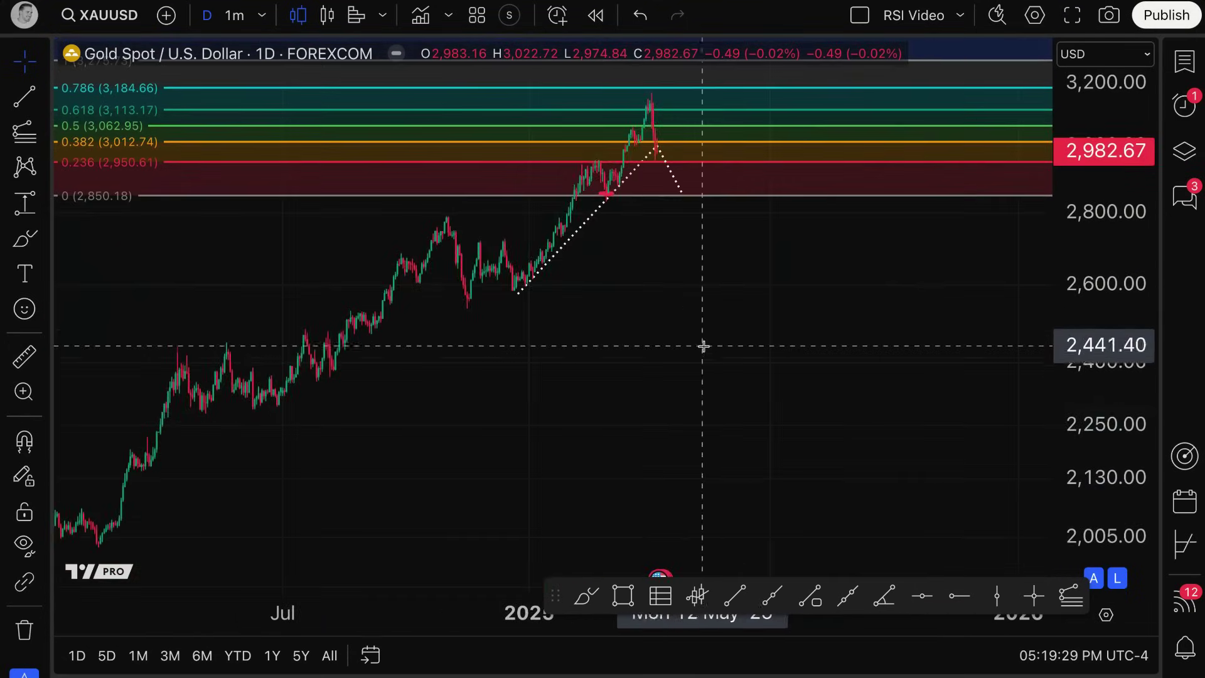
scroll(582, 409, up, 3)
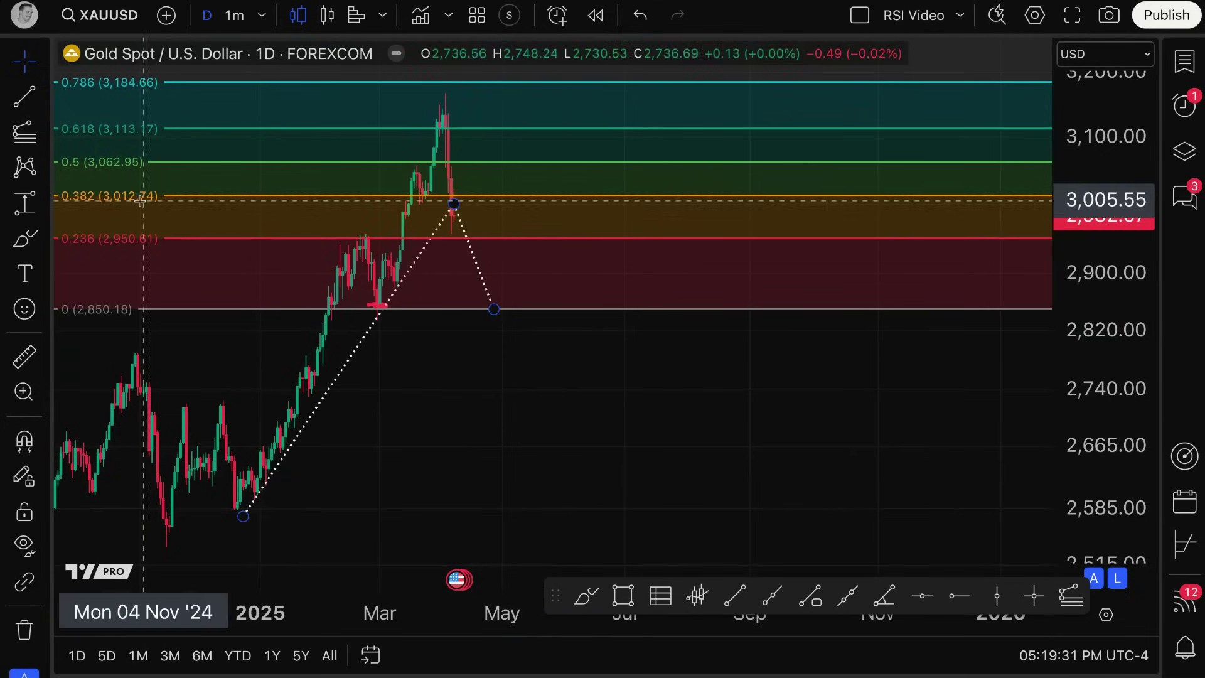
click(24, 238)
drag(458, 249, 486, 262)
mouse_move(458, 207)
mouse_down()
mouse_move(570, 250)
mouse_move(712, 167)
mouse_move(774, 231)
mouse_up()
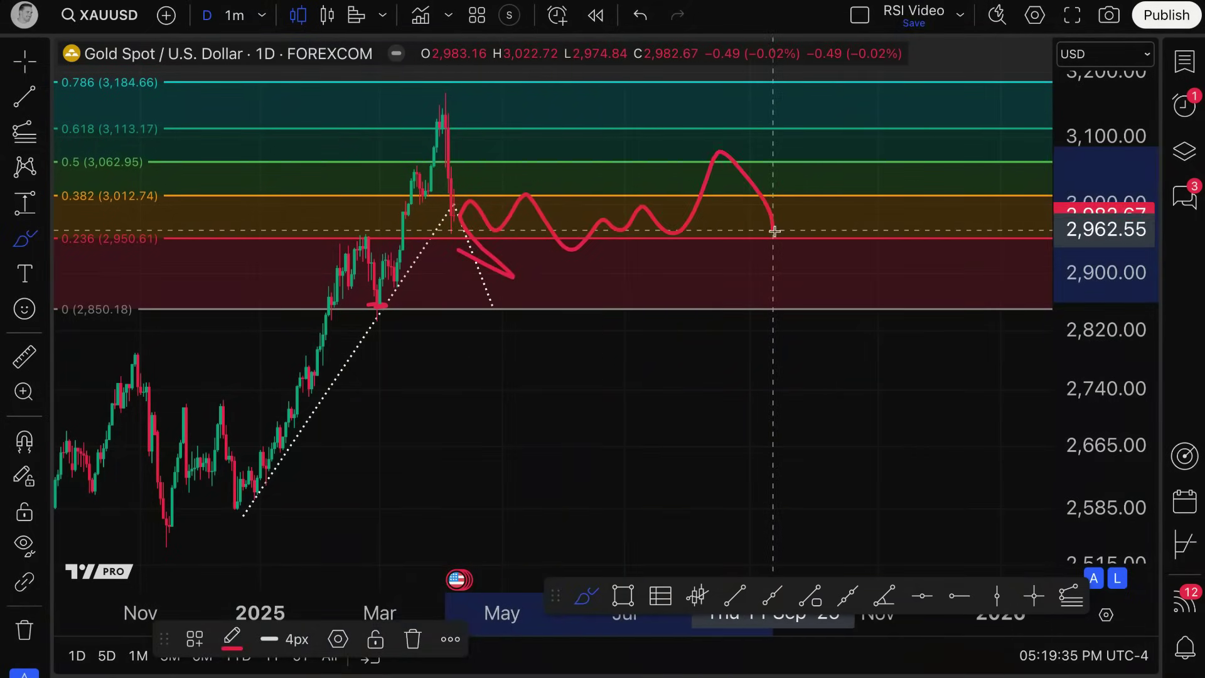
key(ctrl+z)
key(ctrl+z)
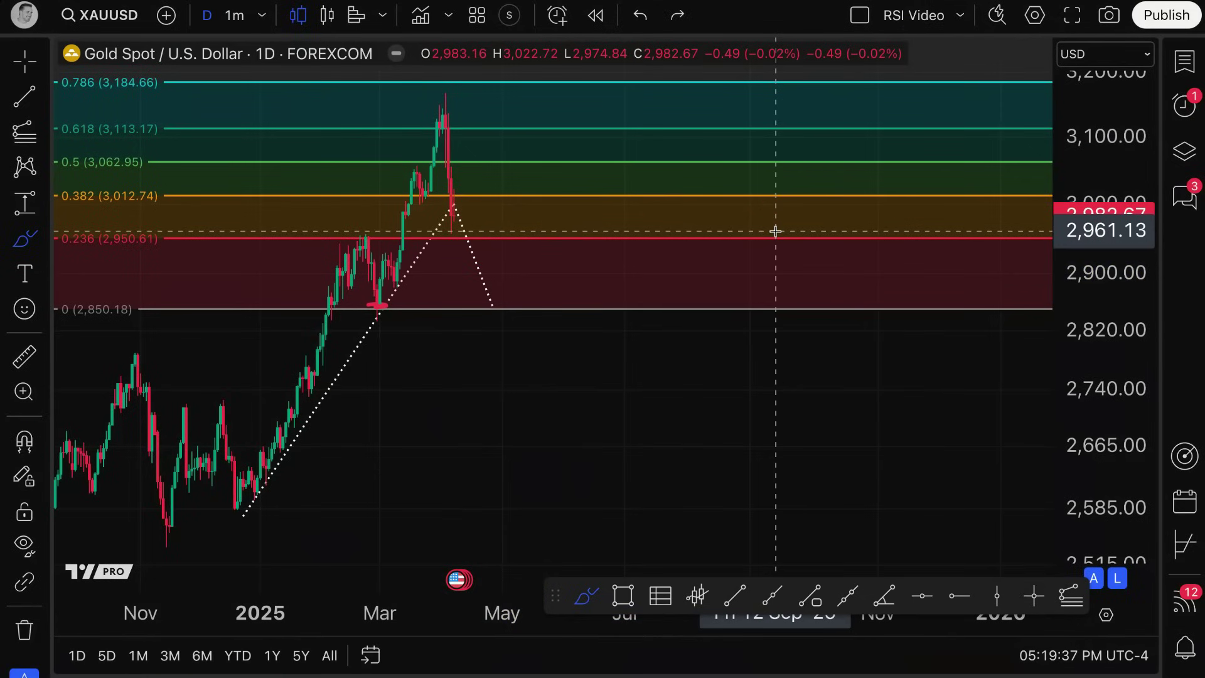
click(18, 71)
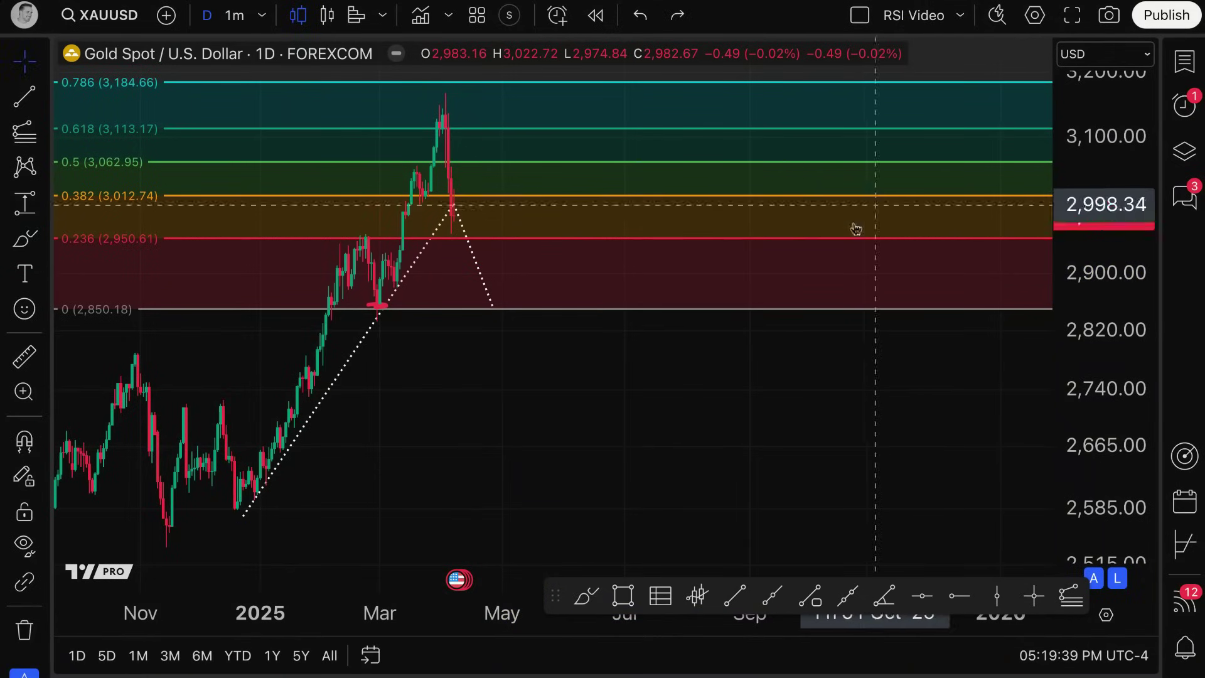
Move the floating favorite drawing tools bar up toward the chart's lower middle, clear of the date axis
drag(811, 264, 631, 415)
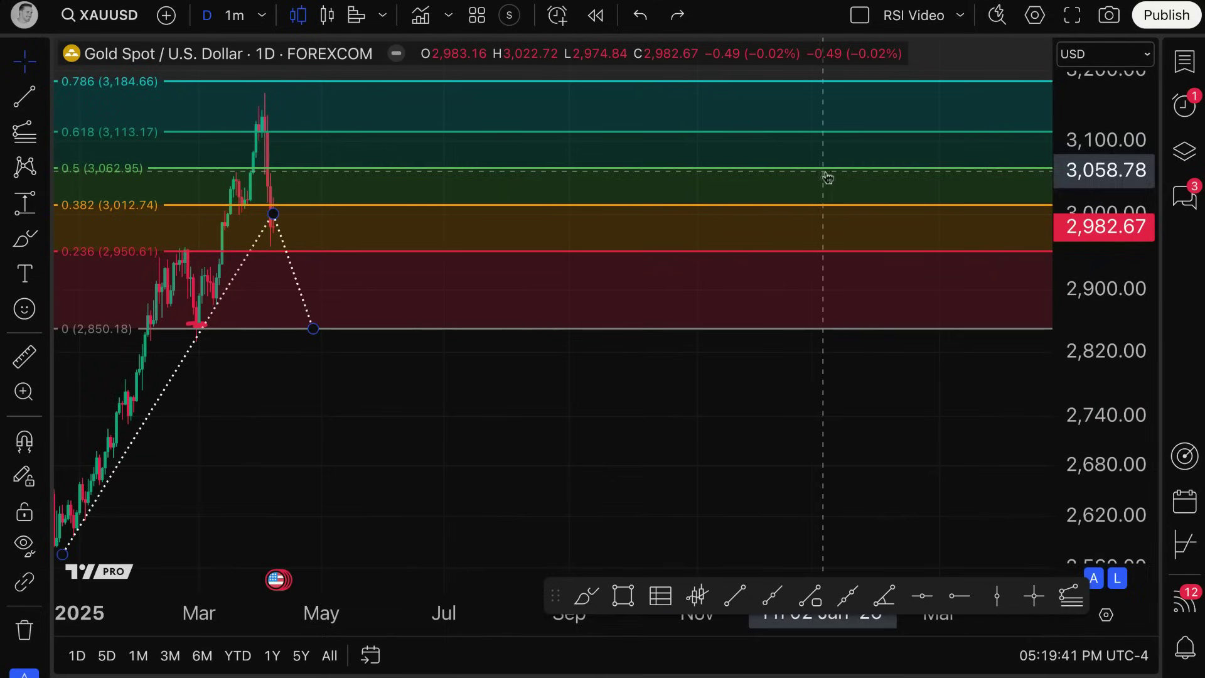
drag(554, 595, 356, 543)
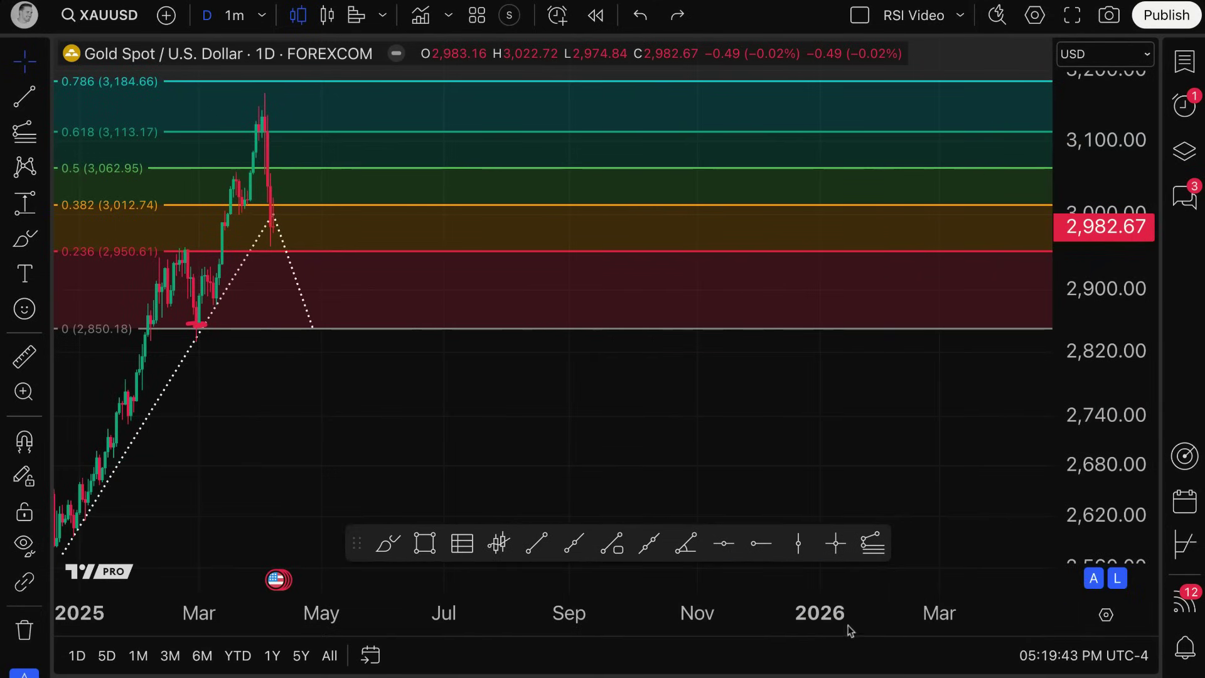
scroll(605, 366, right, 5)
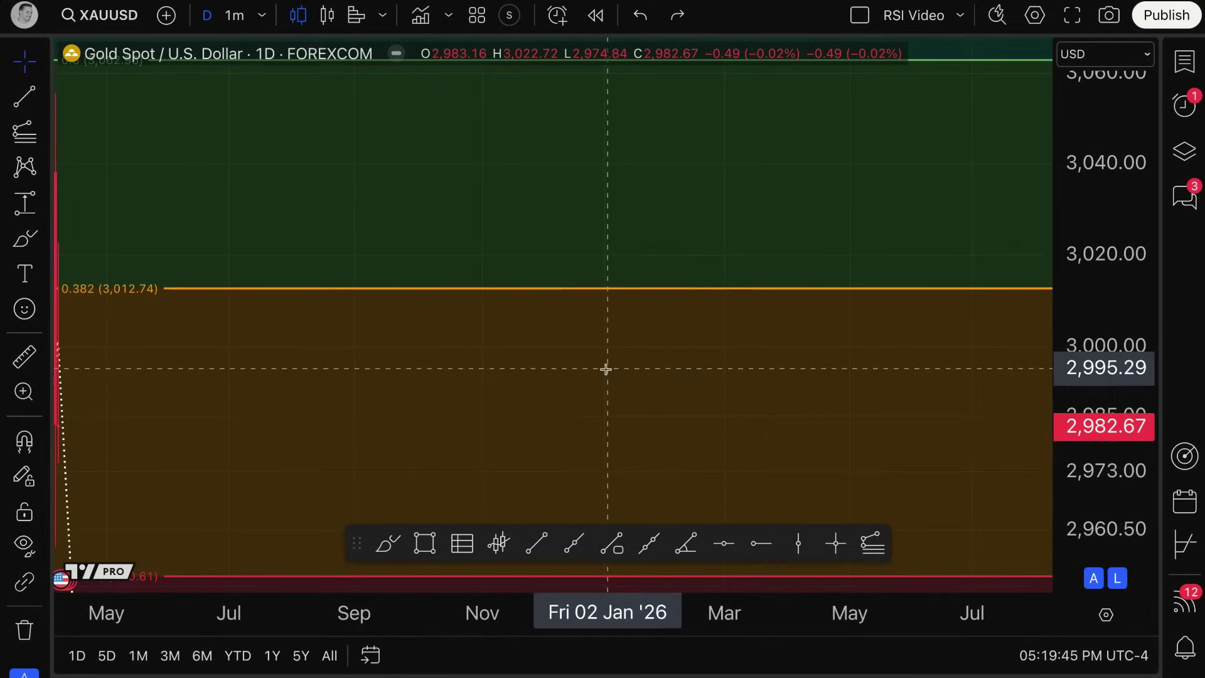
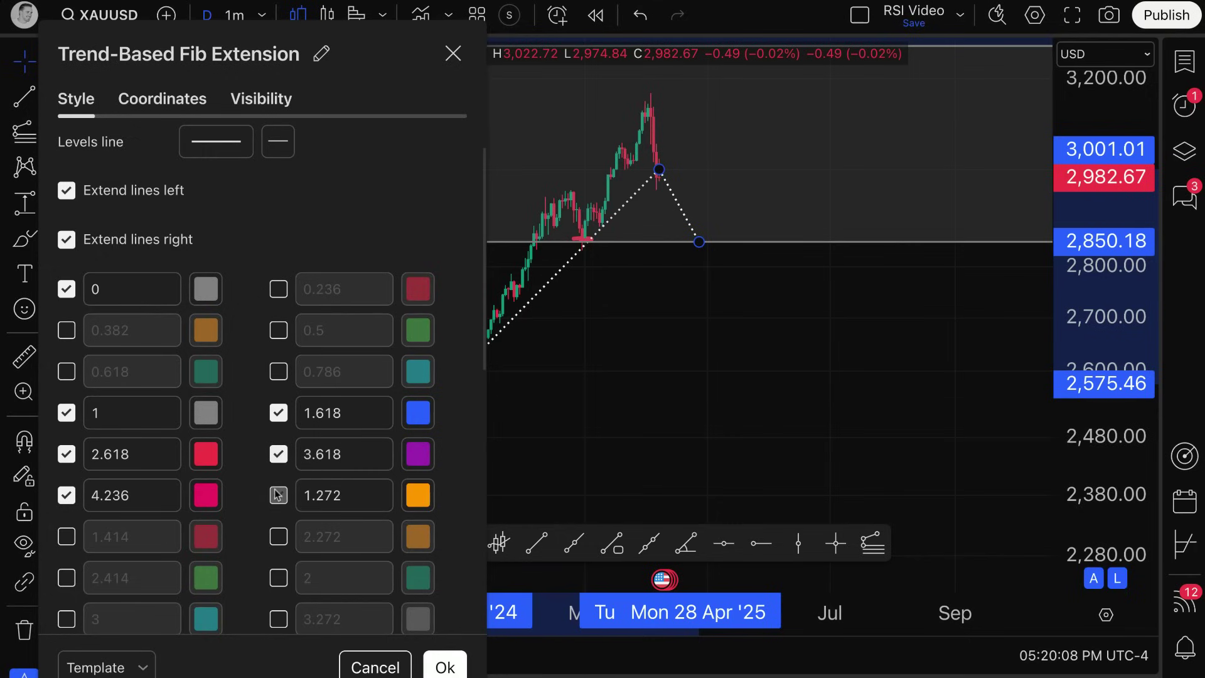
Enable the 0.786, 0.5, 0.236, 0.382 and 0.618 levels of the Trend-Based Fib Extension
click(278, 372)
click(279, 330)
click(278, 289)
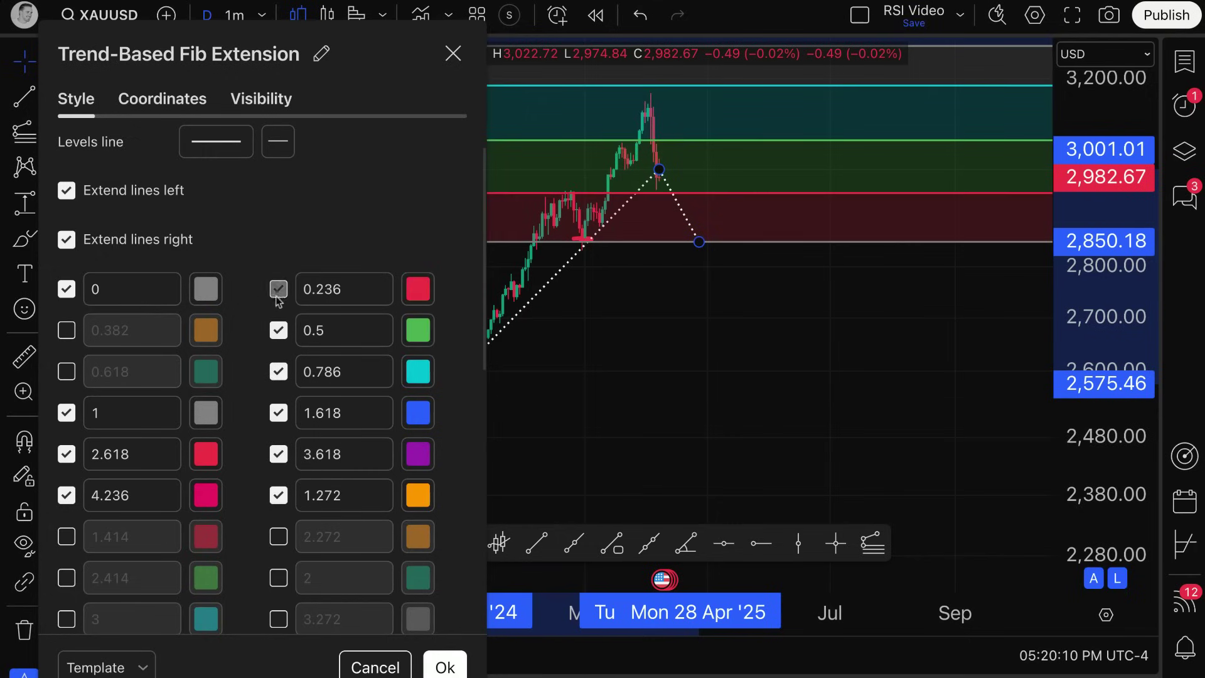
click(67, 330)
click(66, 371)
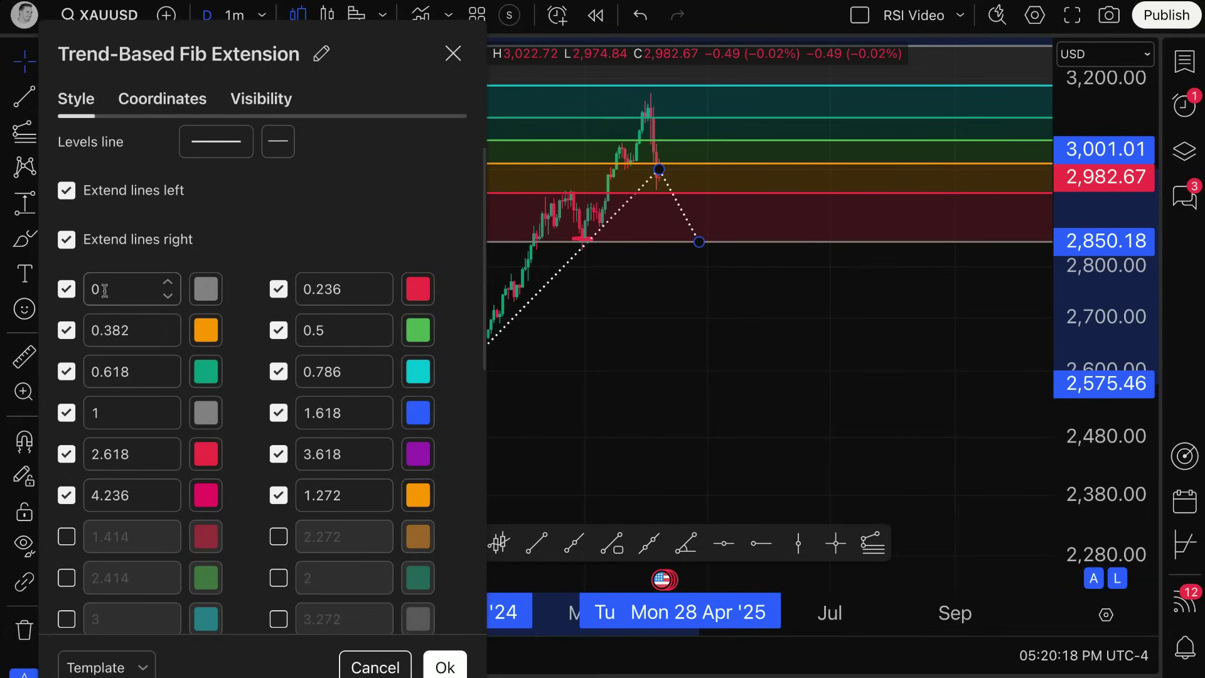
Change the extension's 0.236 level to 0.25 and its 0.786 level to 0.75, and disable the 0.382 and 0.618 levels
click(132, 288)
click(339, 290)
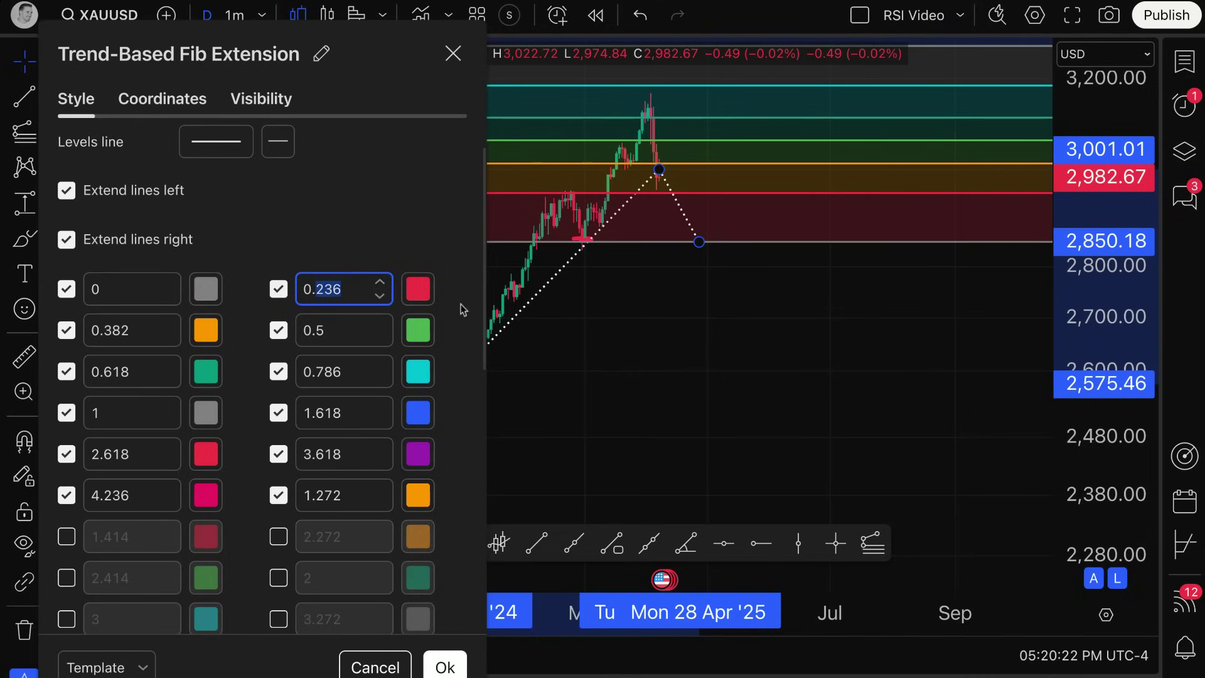
text(25)
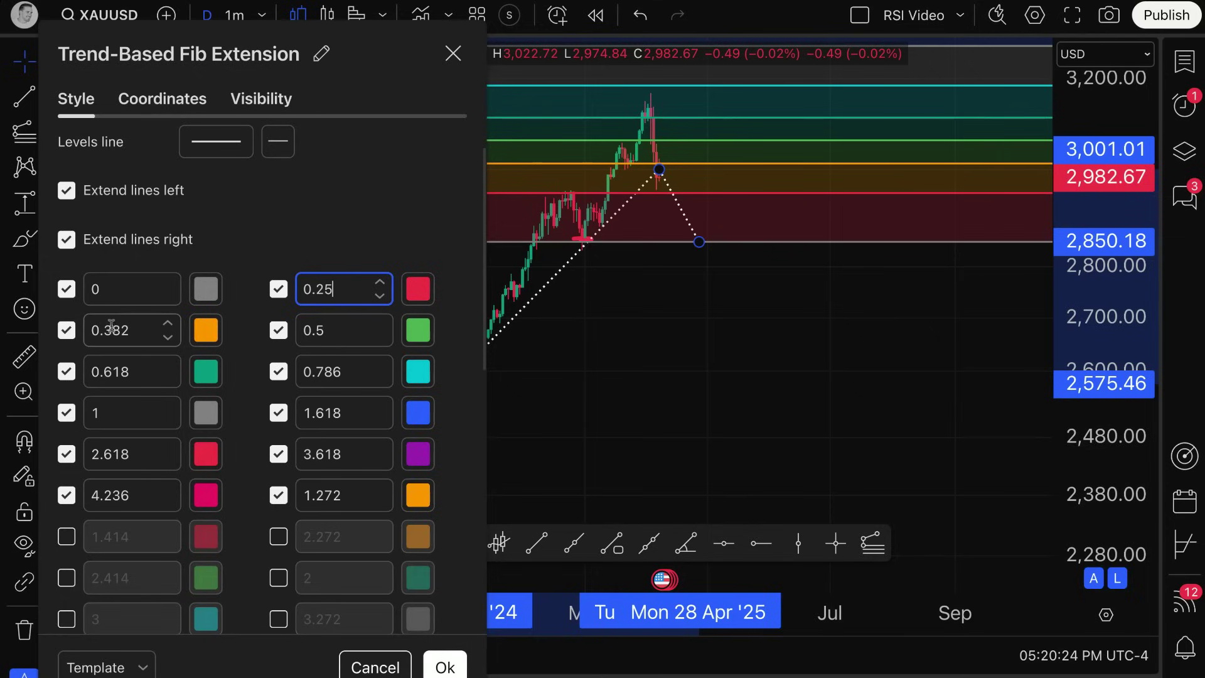
click(66, 330)
click(336, 330)
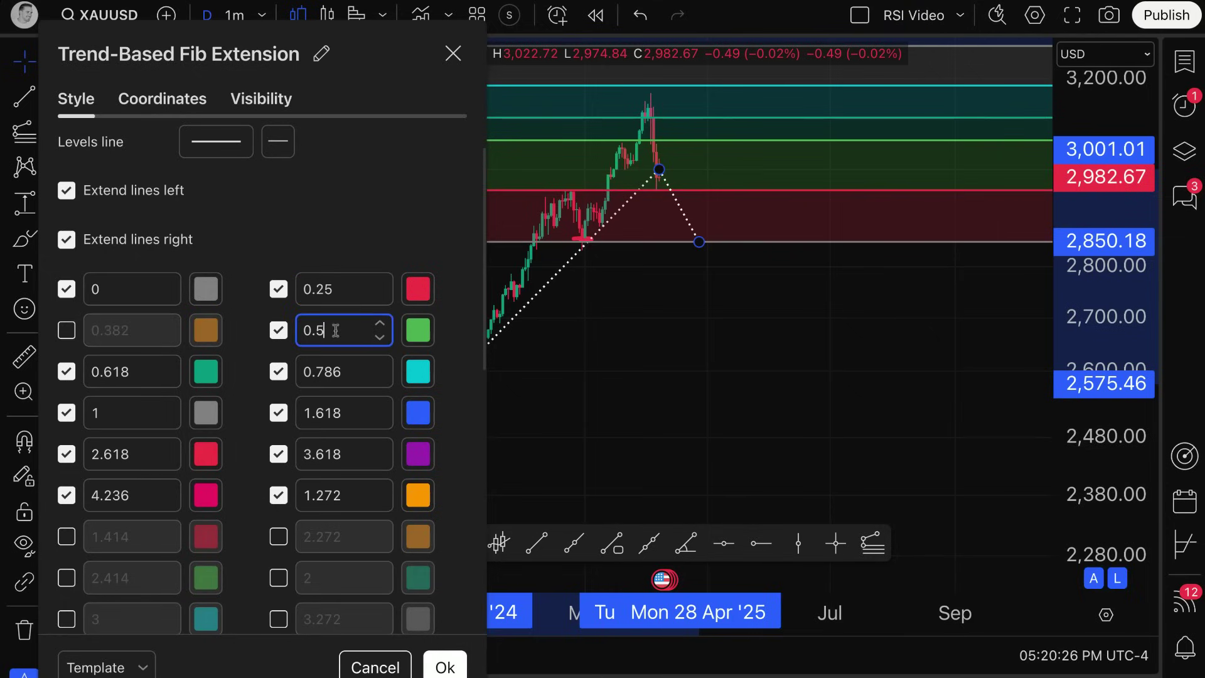
click(67, 371)
click(323, 372)
drag(324, 371, 363, 371)
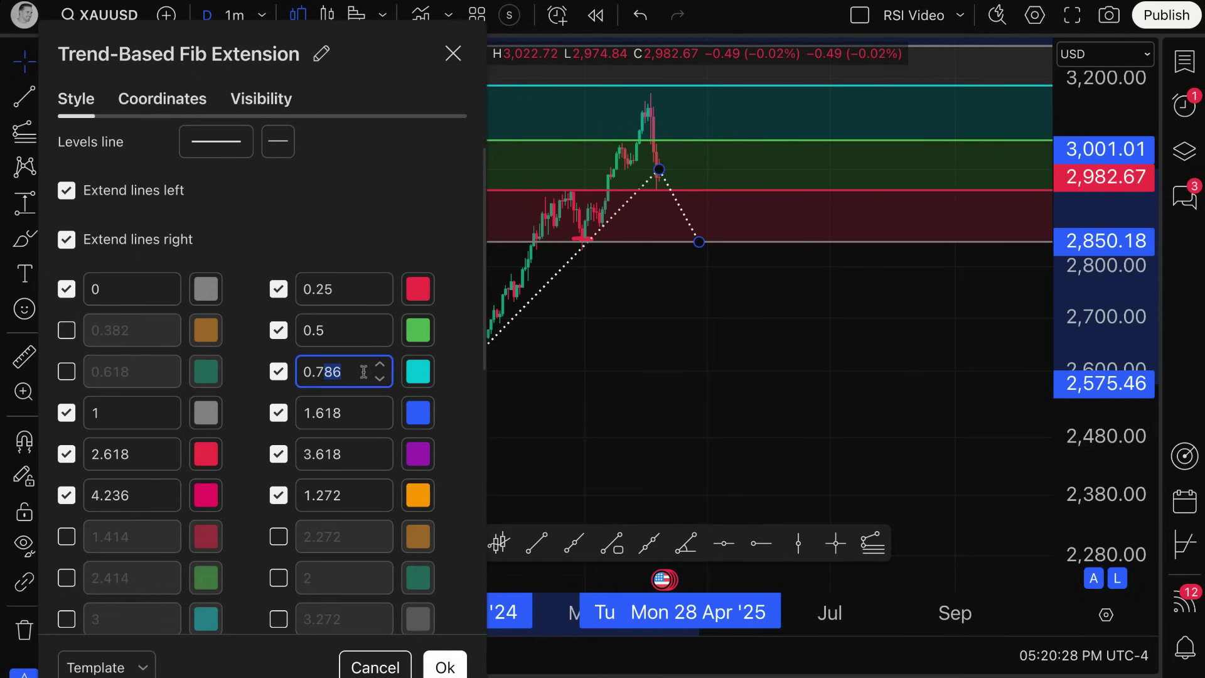
click(94, 413)
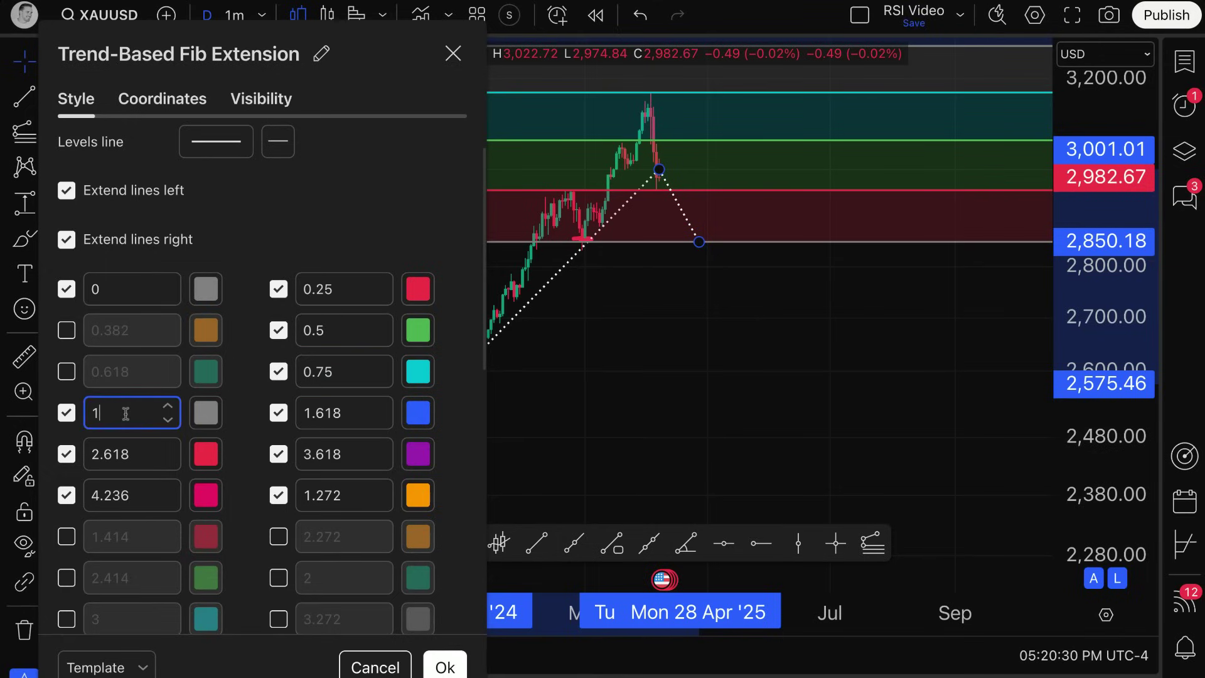
Disable the extension's 1.618, 3.618, 1.272, 4.236 and 2.618 levels
click(278, 412)
click(278, 453)
click(278, 495)
click(87, 496)
click(66, 495)
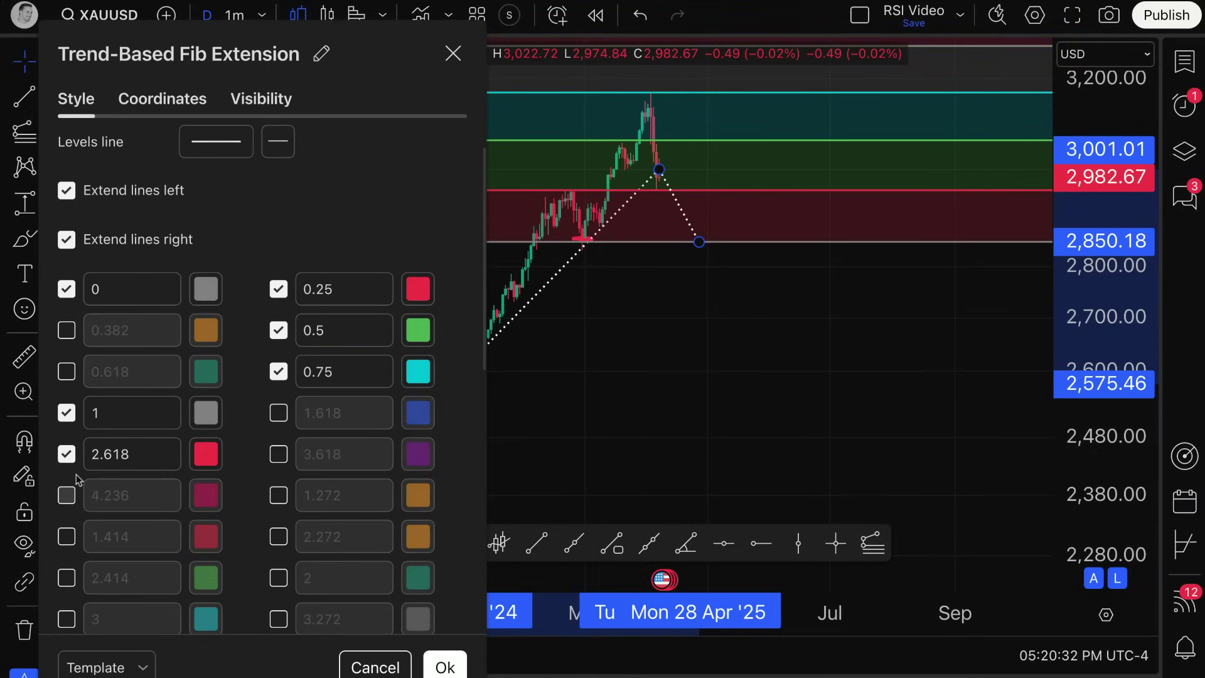
click(67, 454)
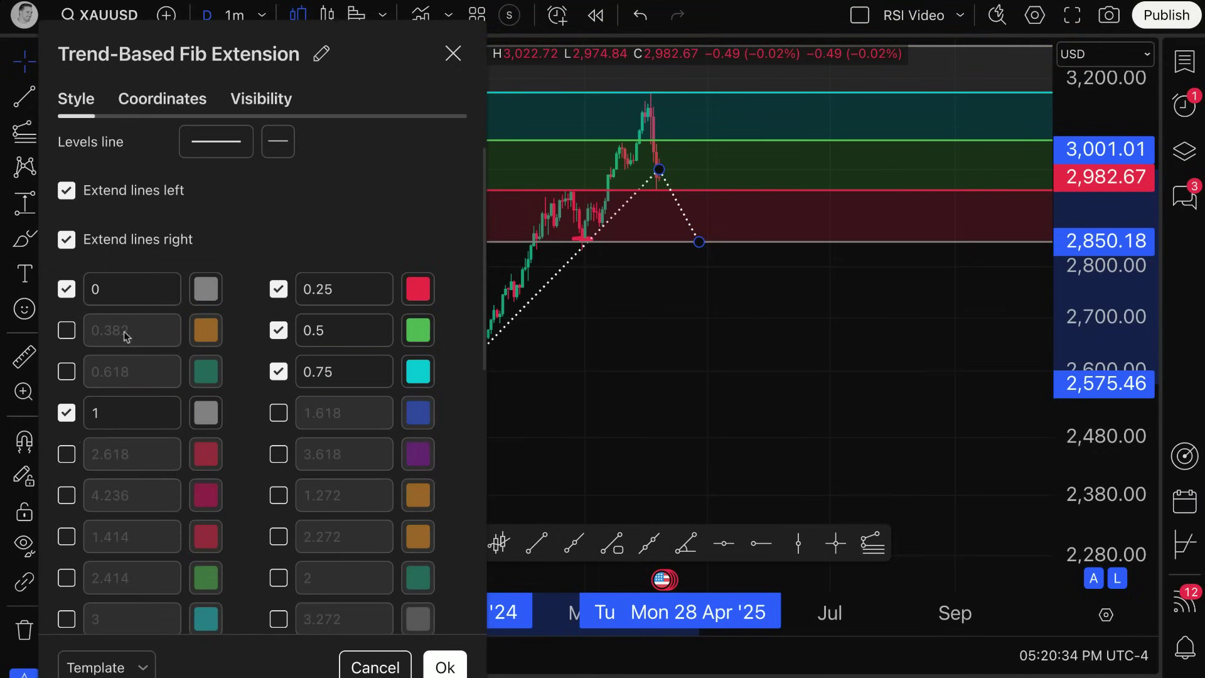
click(113, 288)
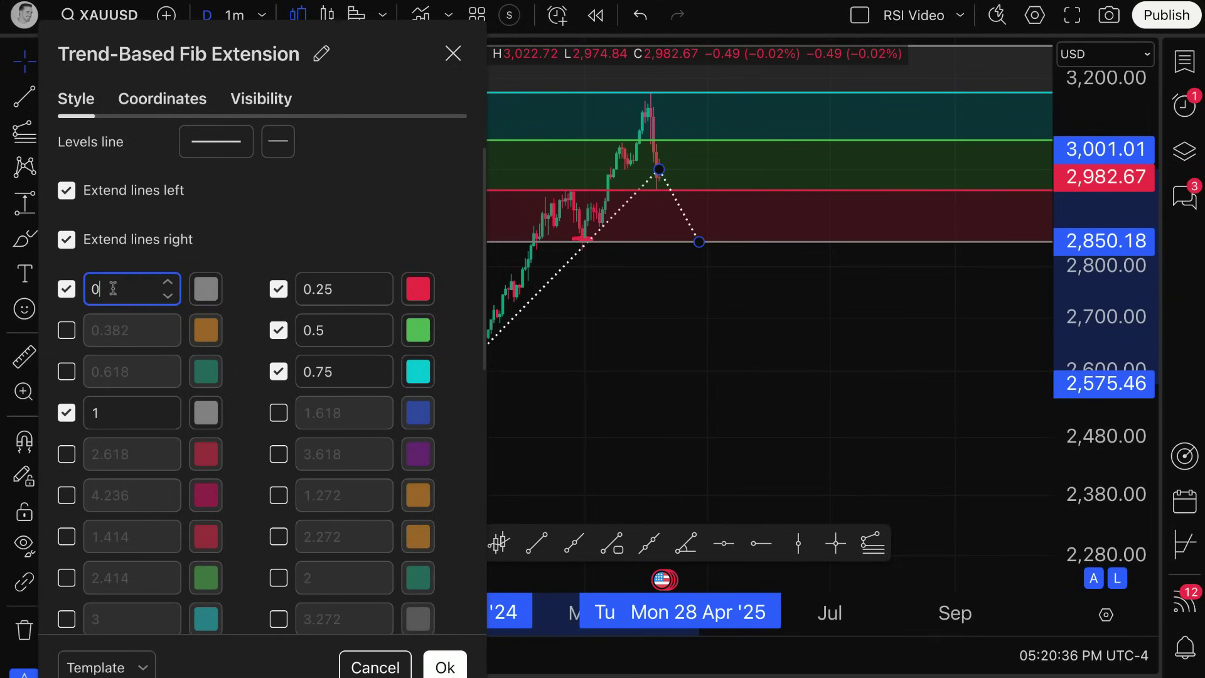
click(328, 289)
click(339, 330)
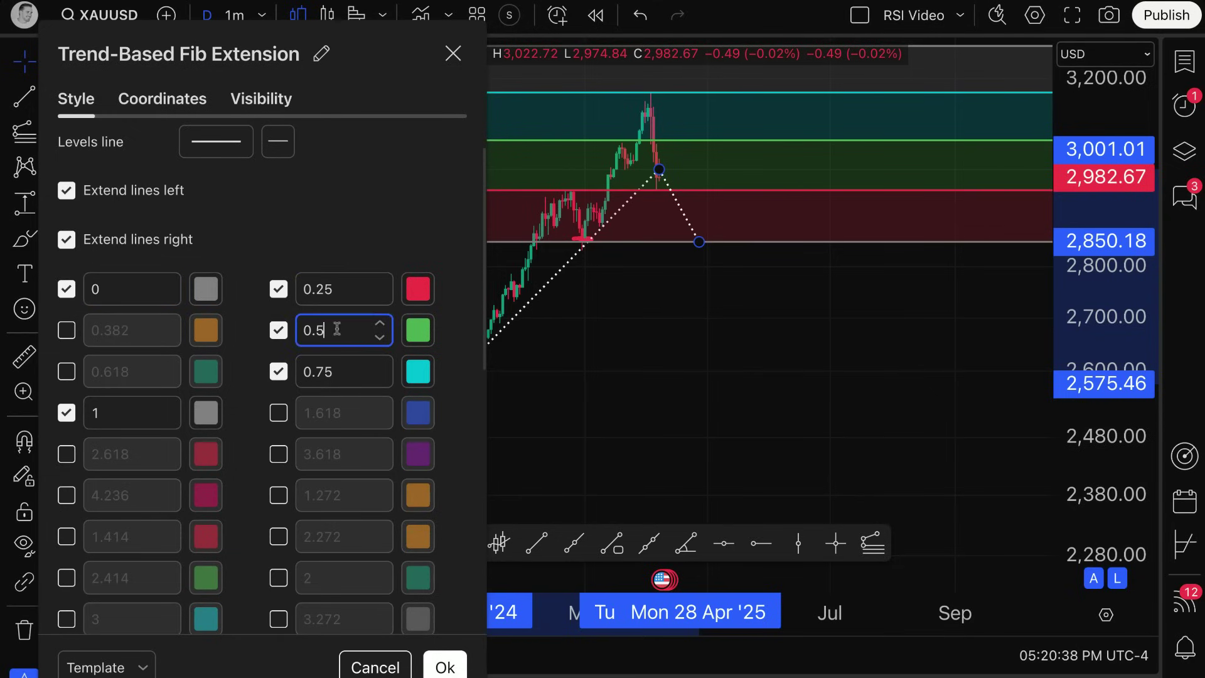
click(341, 371)
click(99, 412)
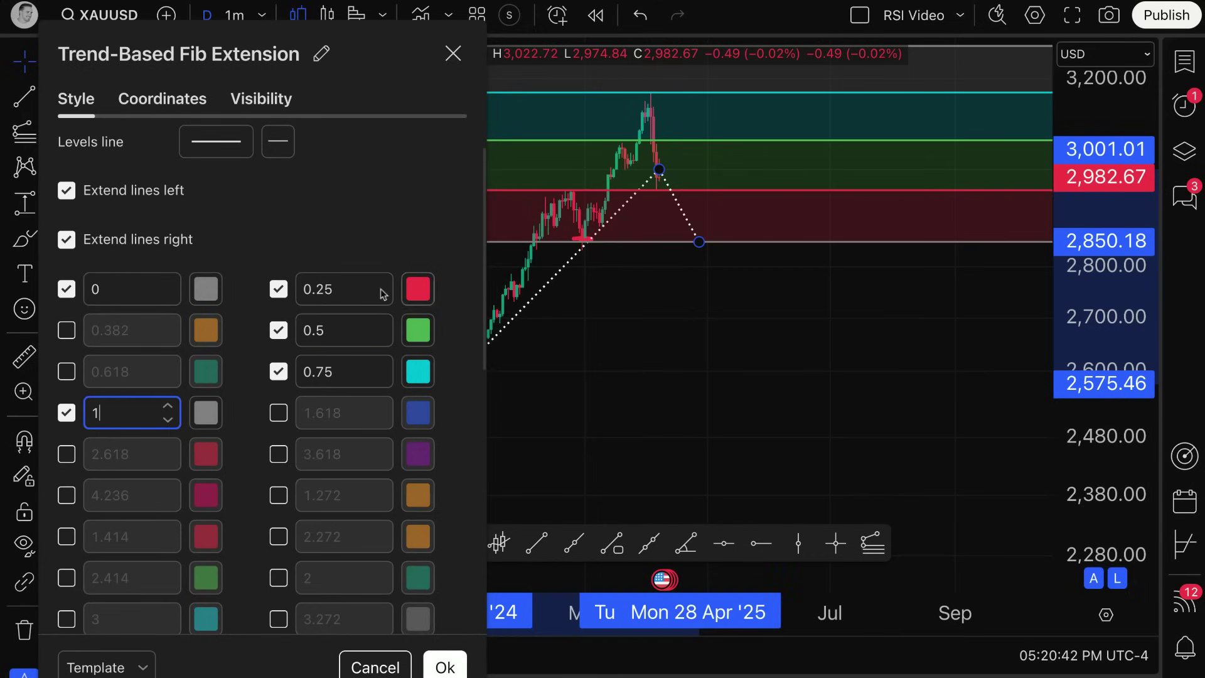
Color the extension's 0 level blue and its 0.25 level light blue
click(207, 289)
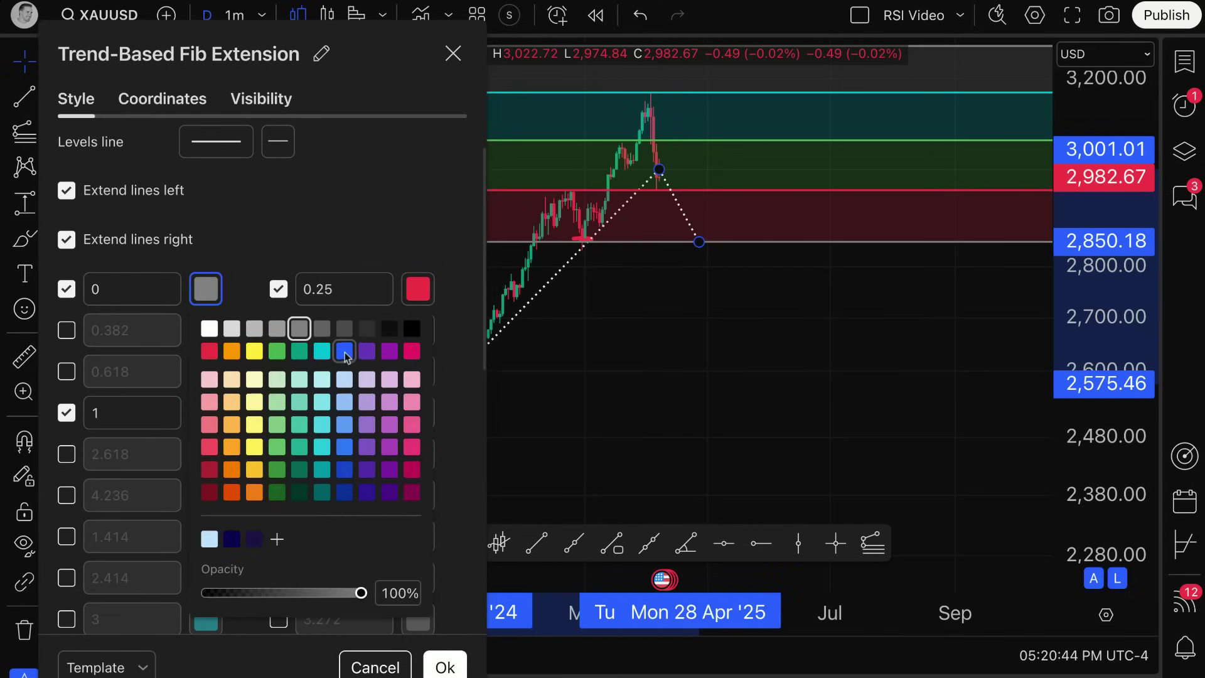
click(344, 352)
click(418, 289)
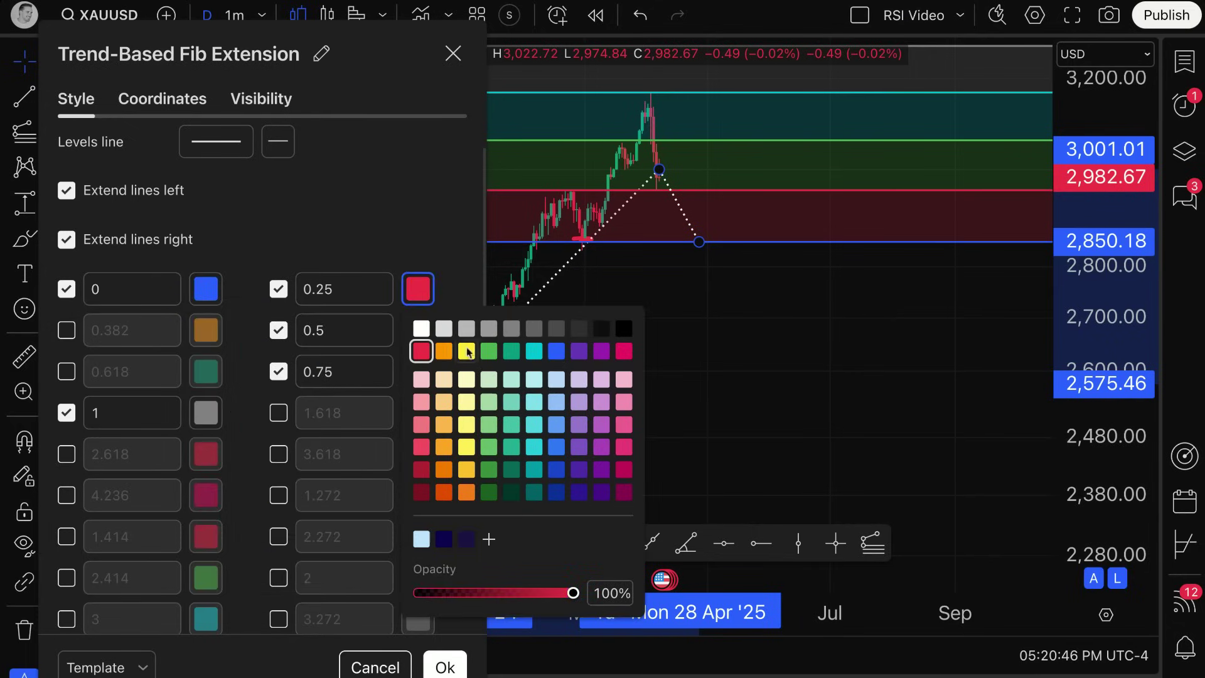
click(557, 402)
click(404, 243)
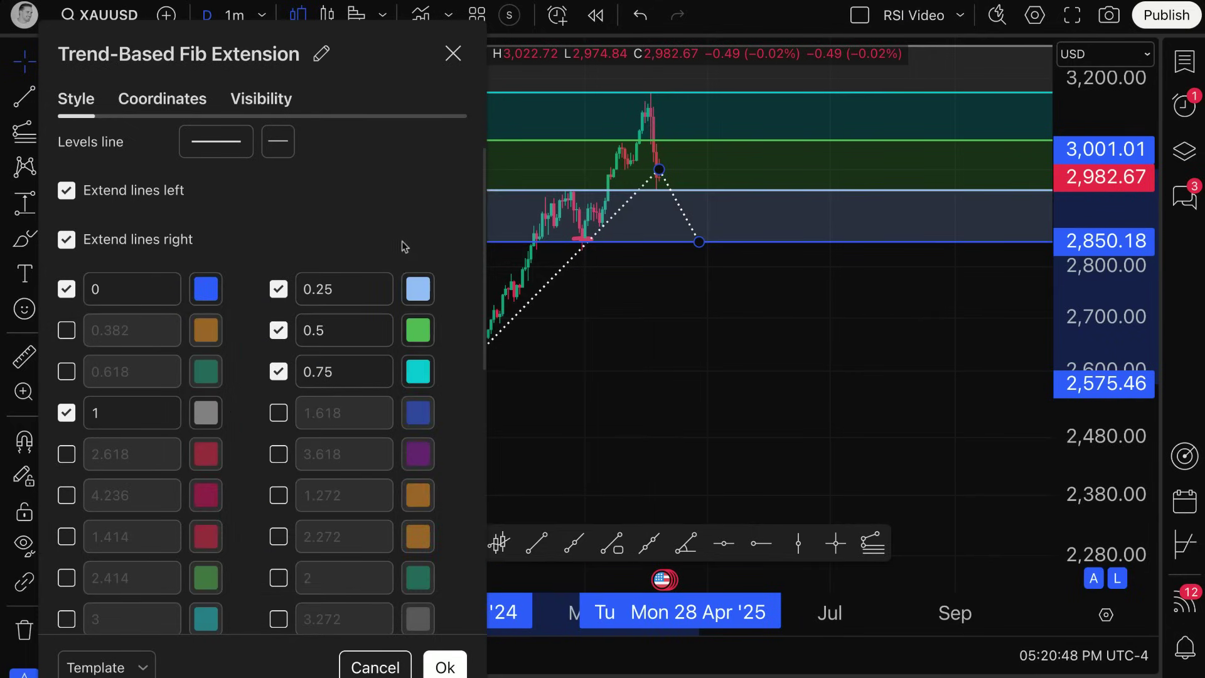
Color the extension's 0.5 level medium blue and its 0.75 level very pale blue
click(417, 330)
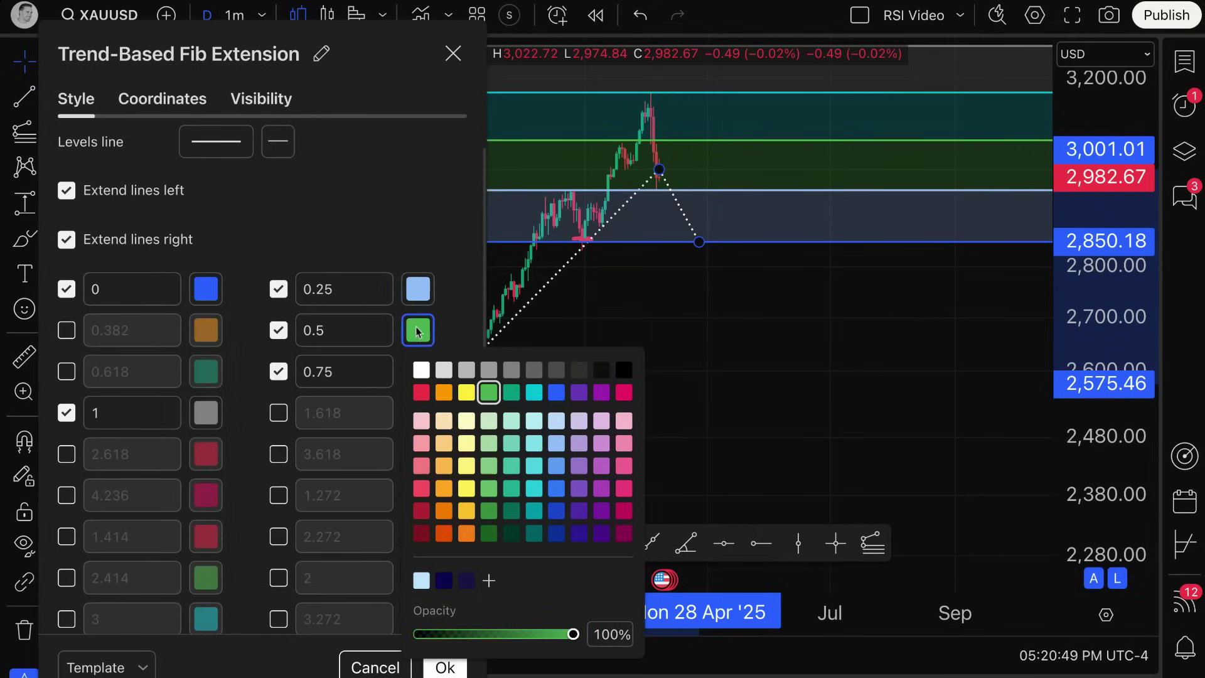
click(557, 465)
click(447, 323)
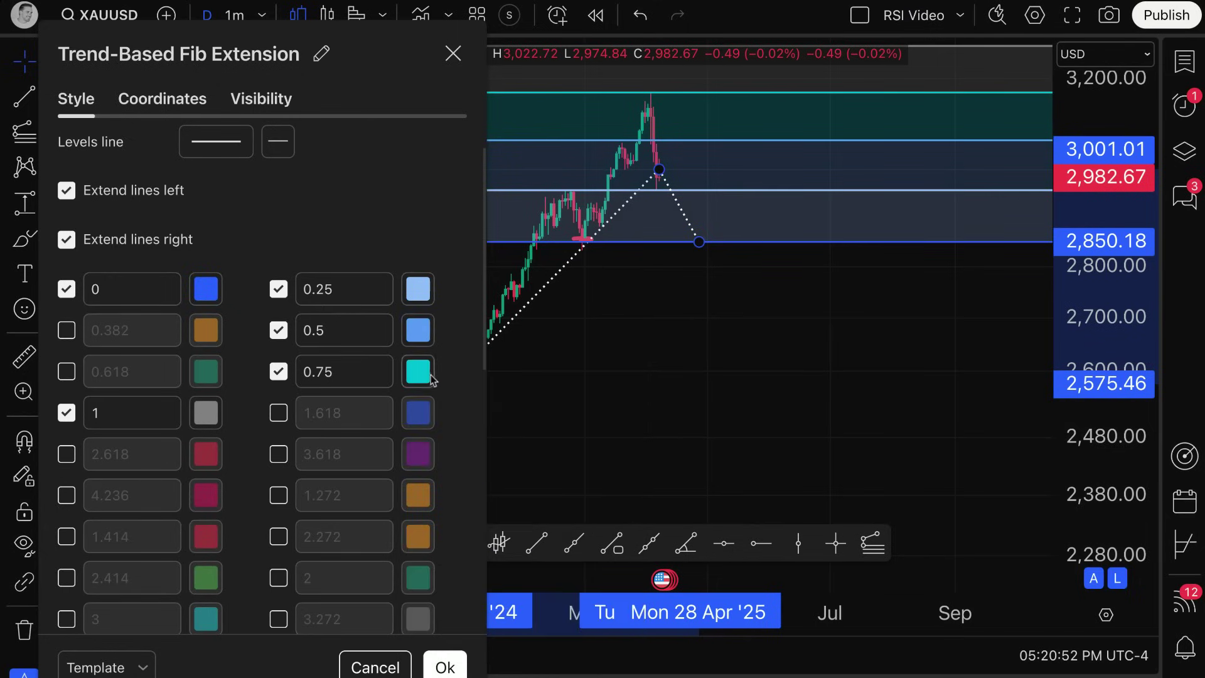
click(418, 371)
click(556, 461)
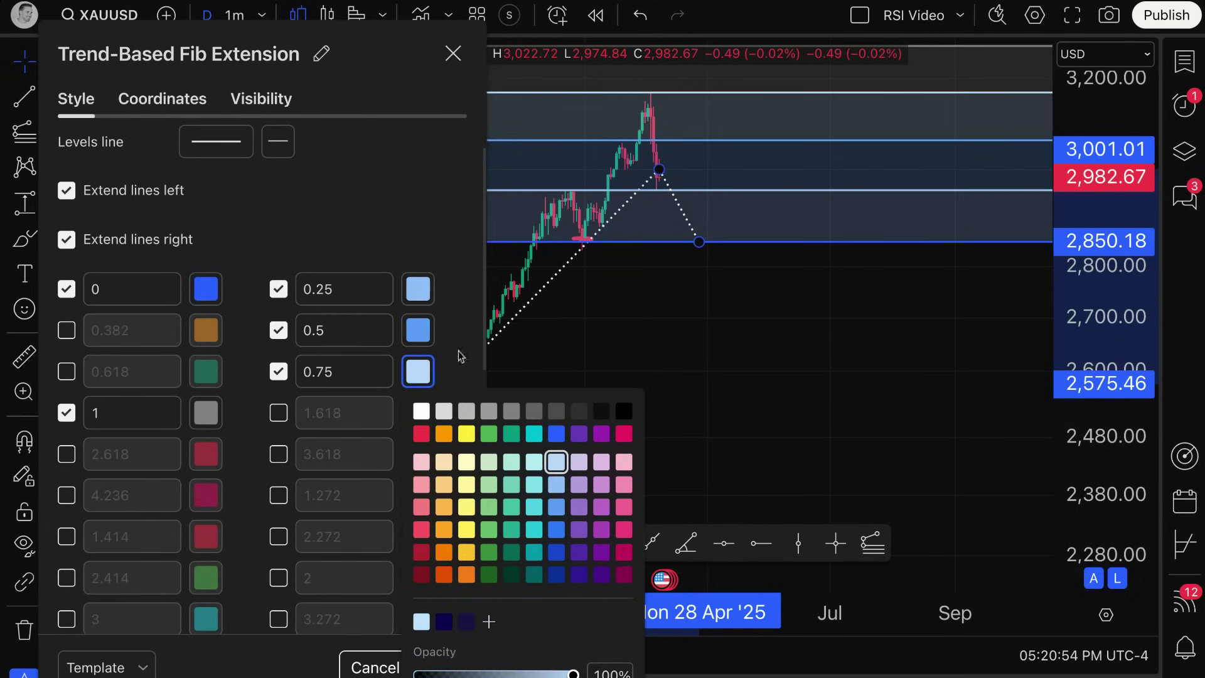
click(449, 276)
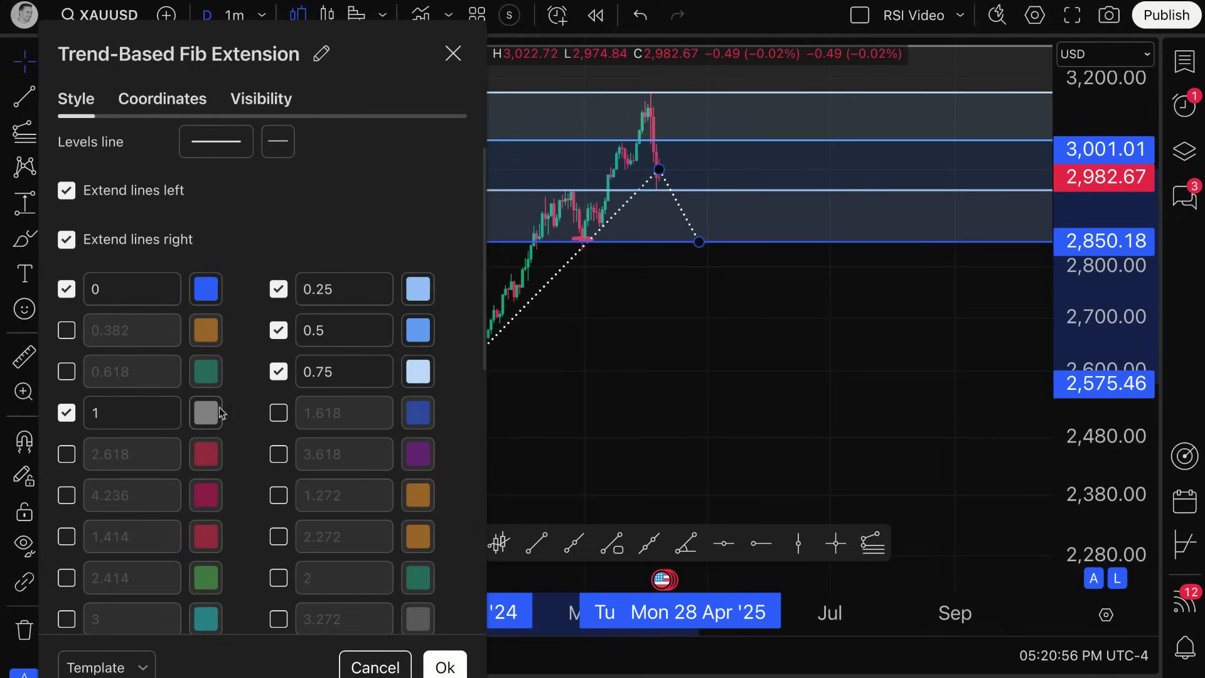
Color the extension's 1 level the same blue as the 0 level and close the drawing's settings
click(216, 412)
click(346, 452)
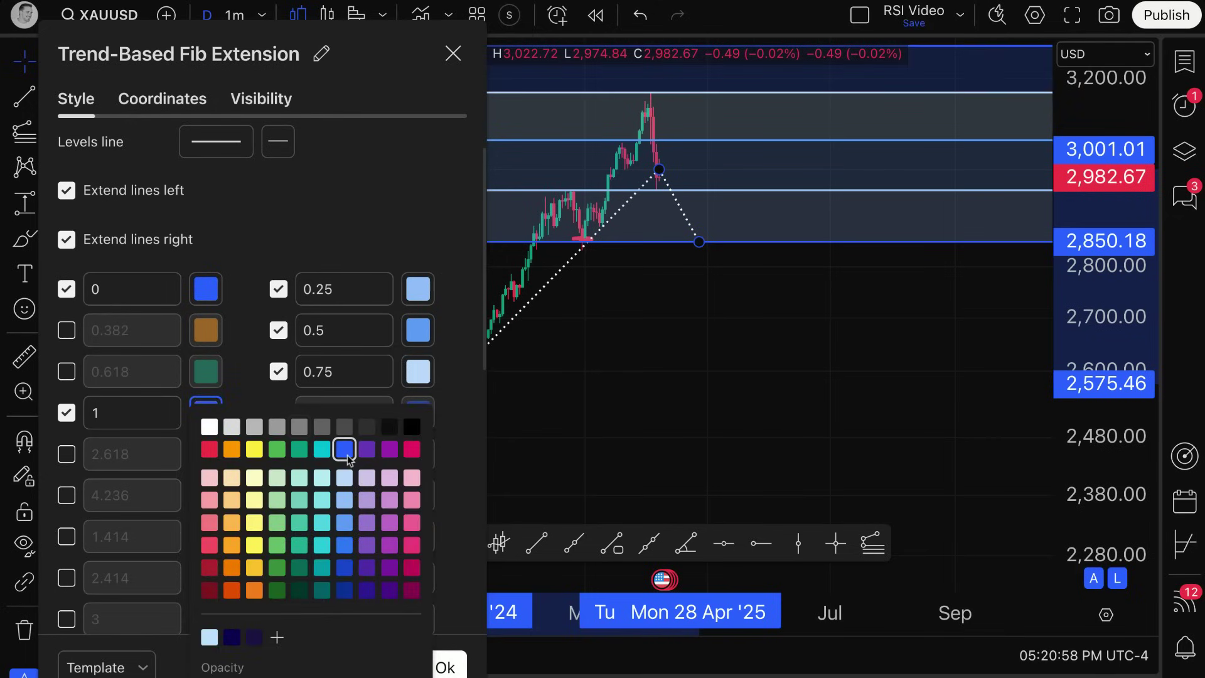
click(413, 180)
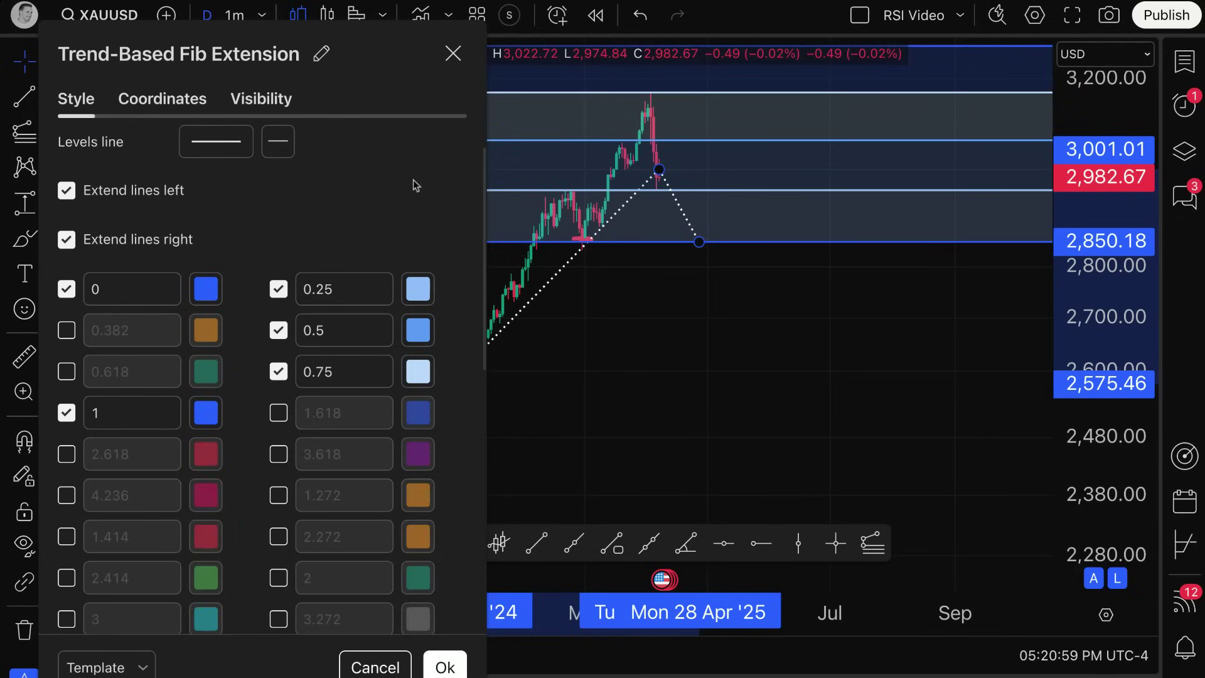
click(453, 53)
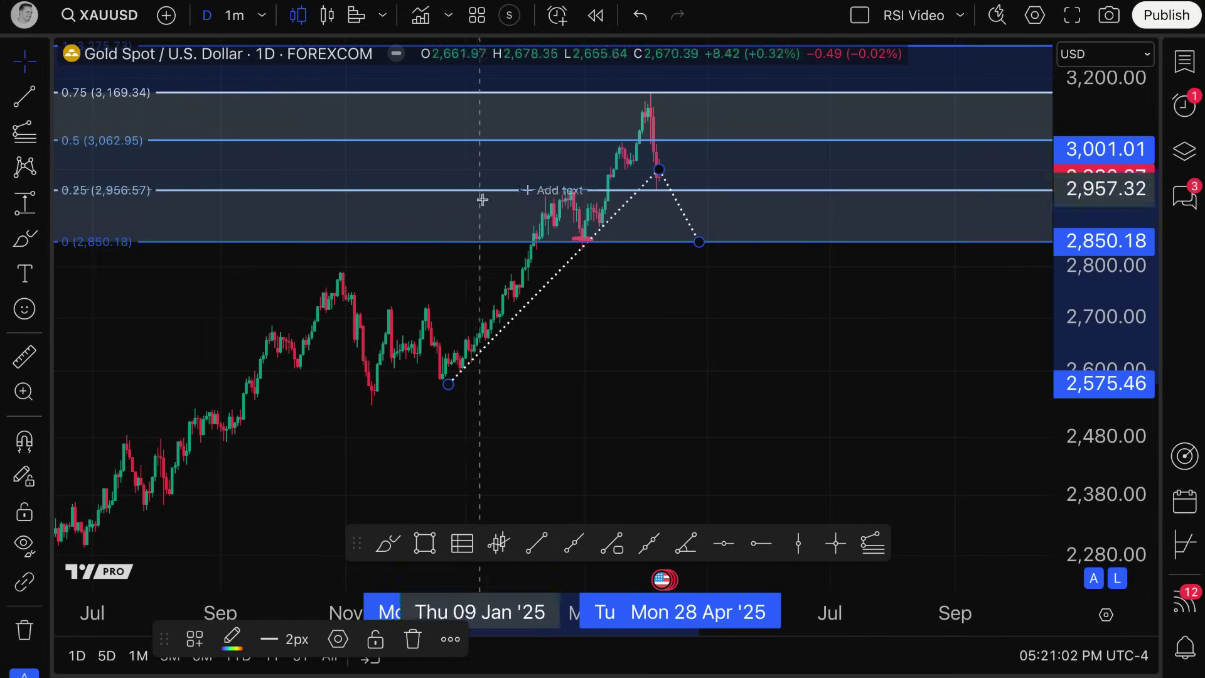
scroll(486, 238, down, 3)
scroll(493, 274, up, 3)
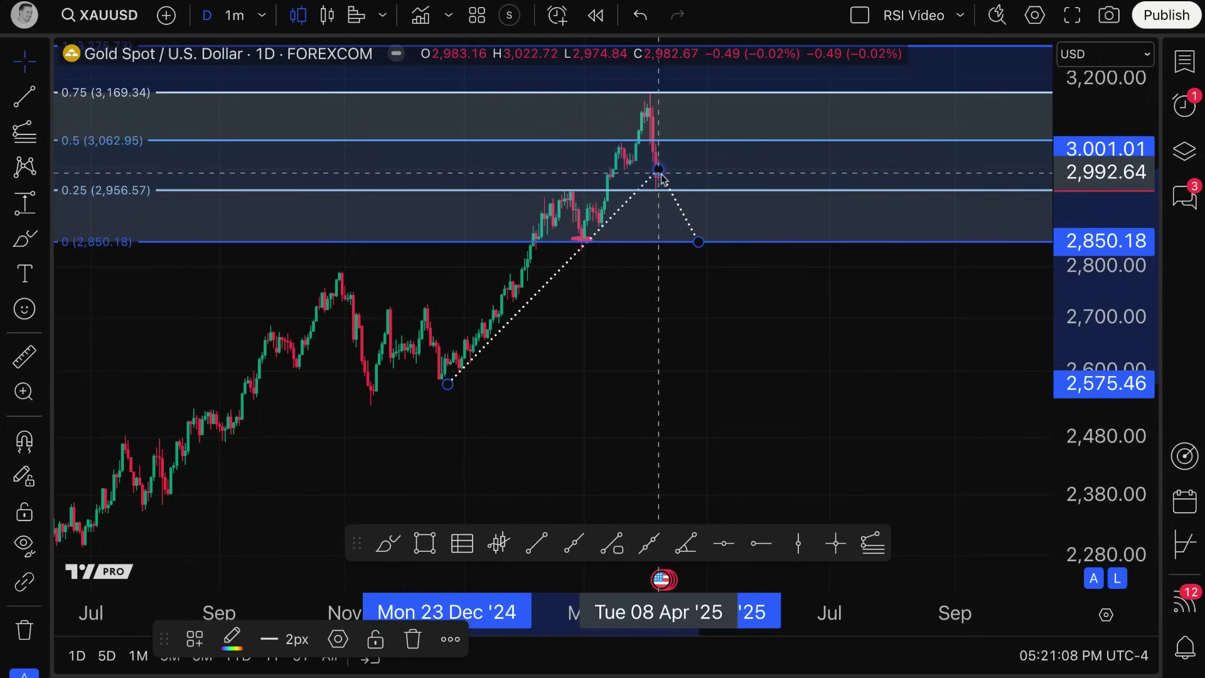
Apply one pale mint green color to the whole Trend-Based Fib Extension, trying several blue and green shades, and close its settings
click(696, 244)
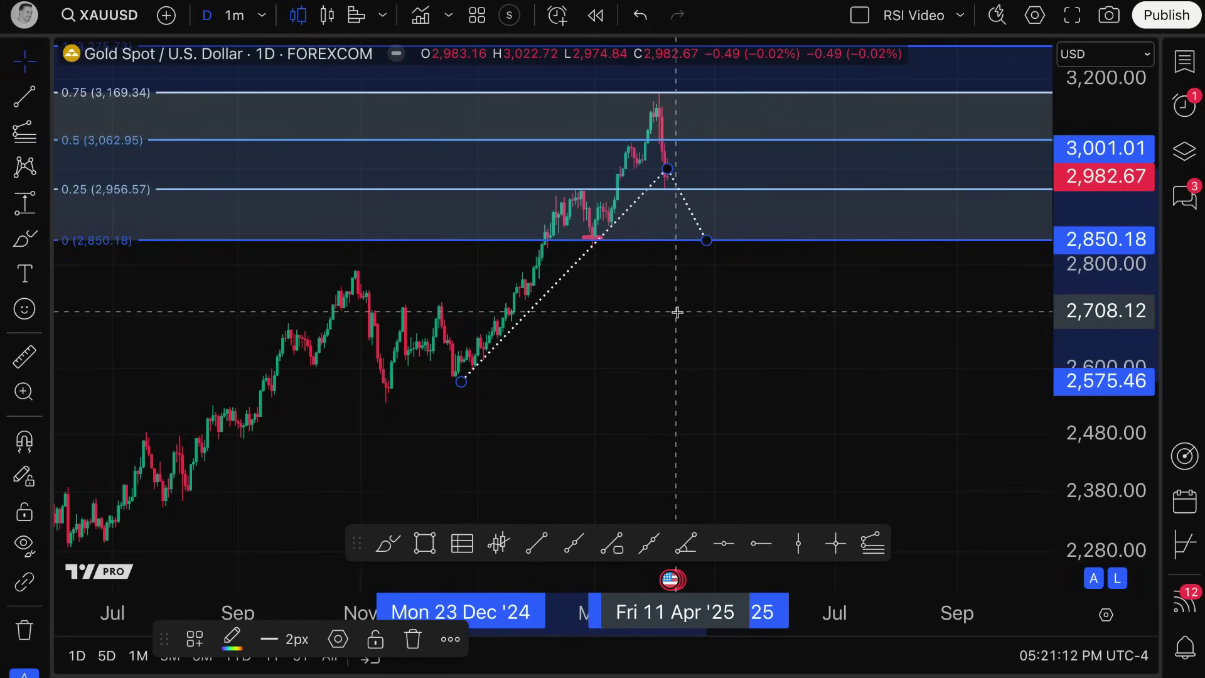
double_click(766, 197)
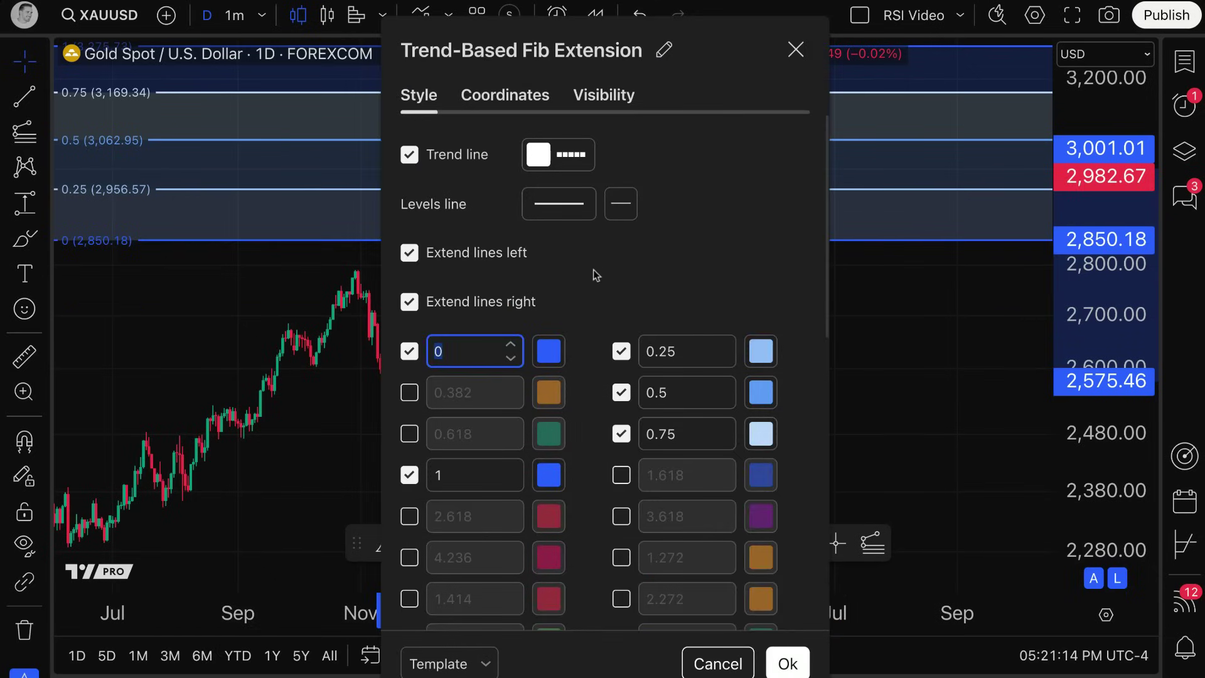
scroll(596, 274, down, 10)
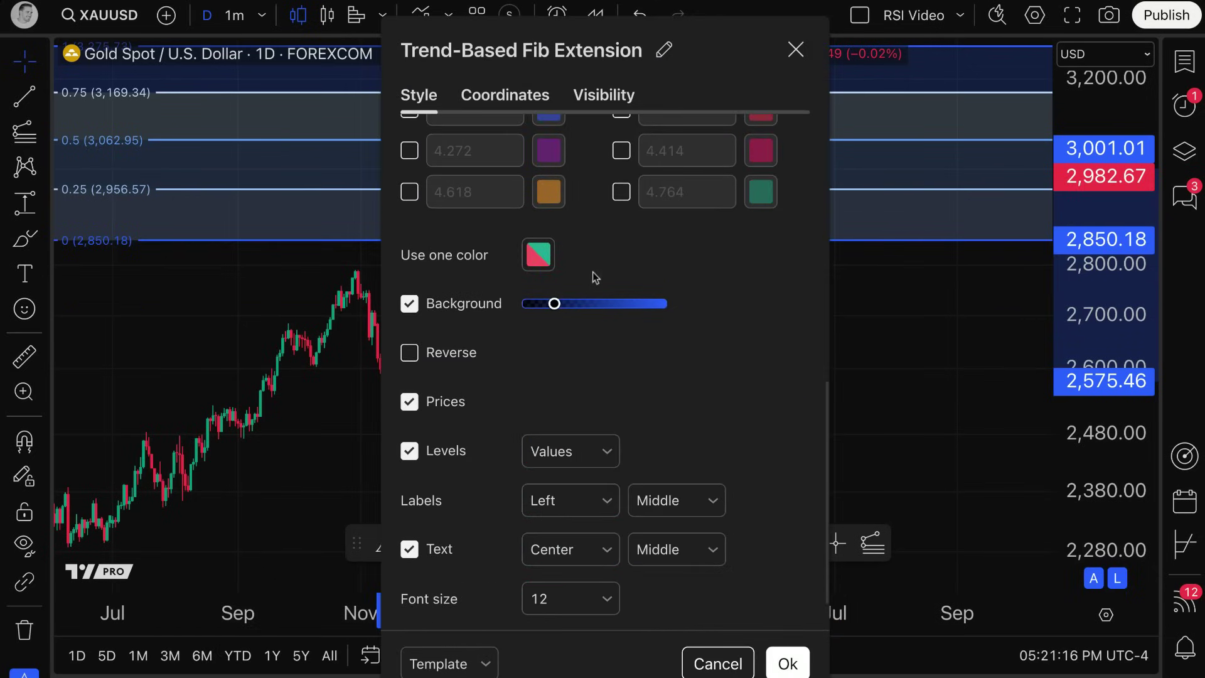
click(541, 262)
click(676, 317)
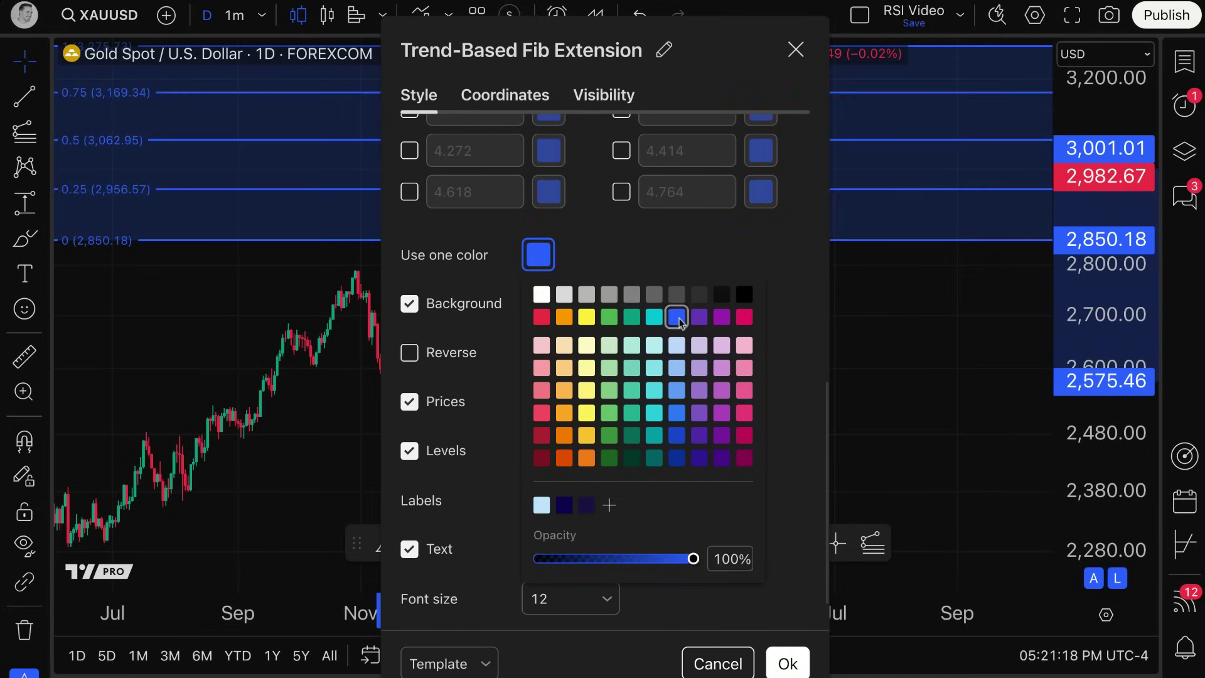
click(678, 348)
click(677, 368)
click(677, 390)
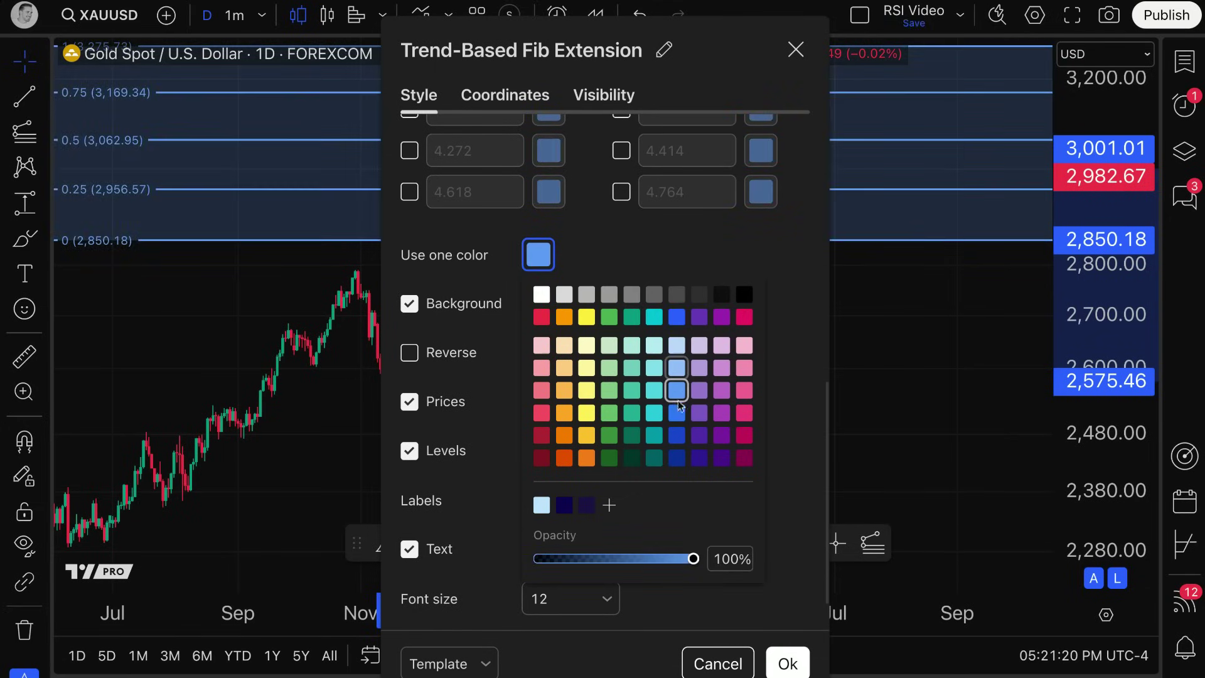
click(677, 413)
click(676, 434)
click(654, 435)
click(631, 413)
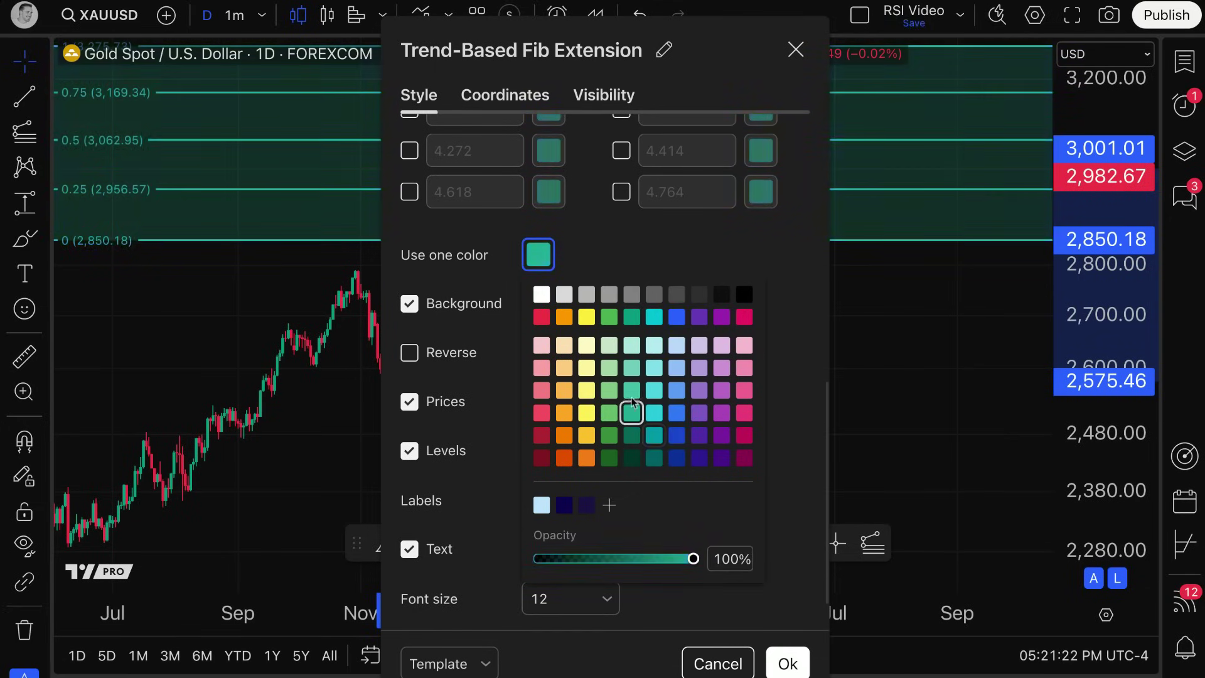
click(631, 390)
click(631, 367)
click(632, 346)
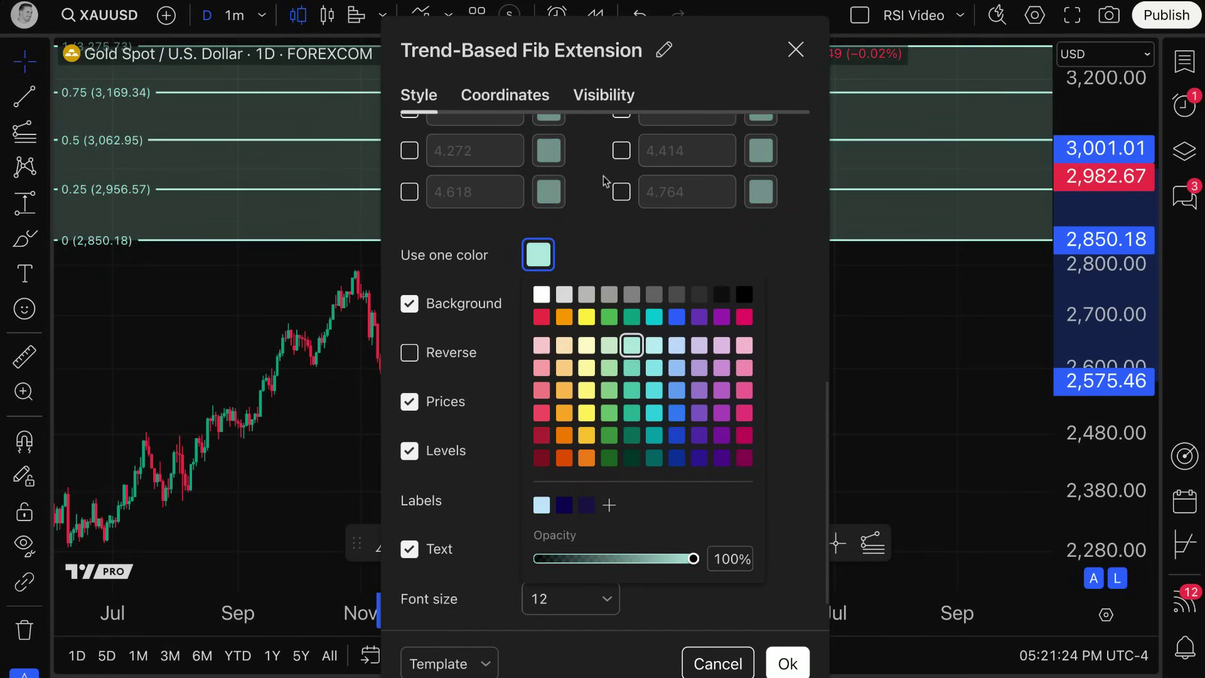
click(796, 51)
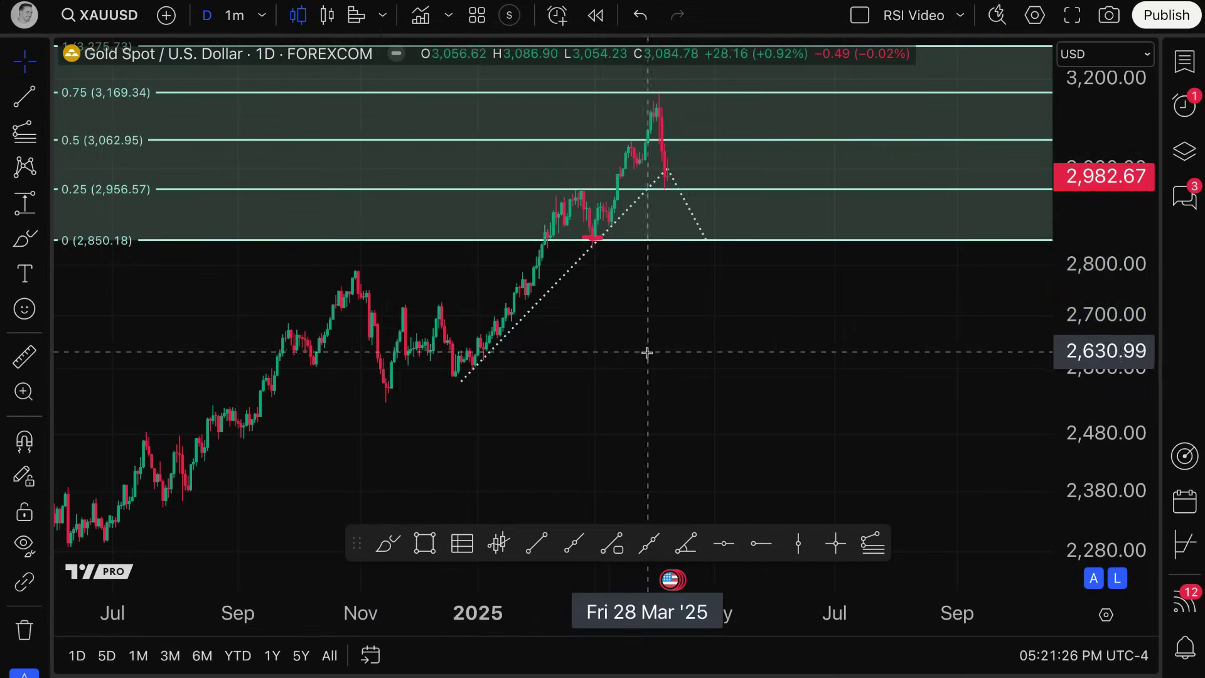
Review the single-color palette in the extension's settings, leave it unchanged and deselect the drawing
drag(645, 349, 757, 375)
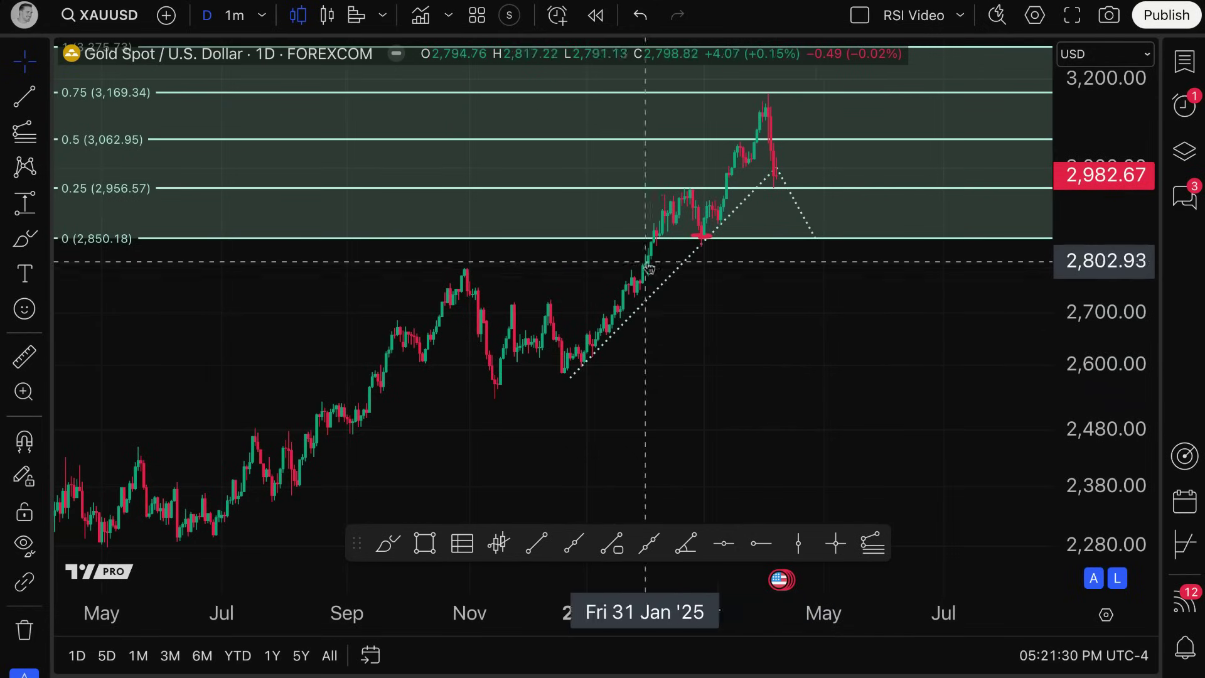
double_click(608, 239)
scroll(624, 416, down, 8)
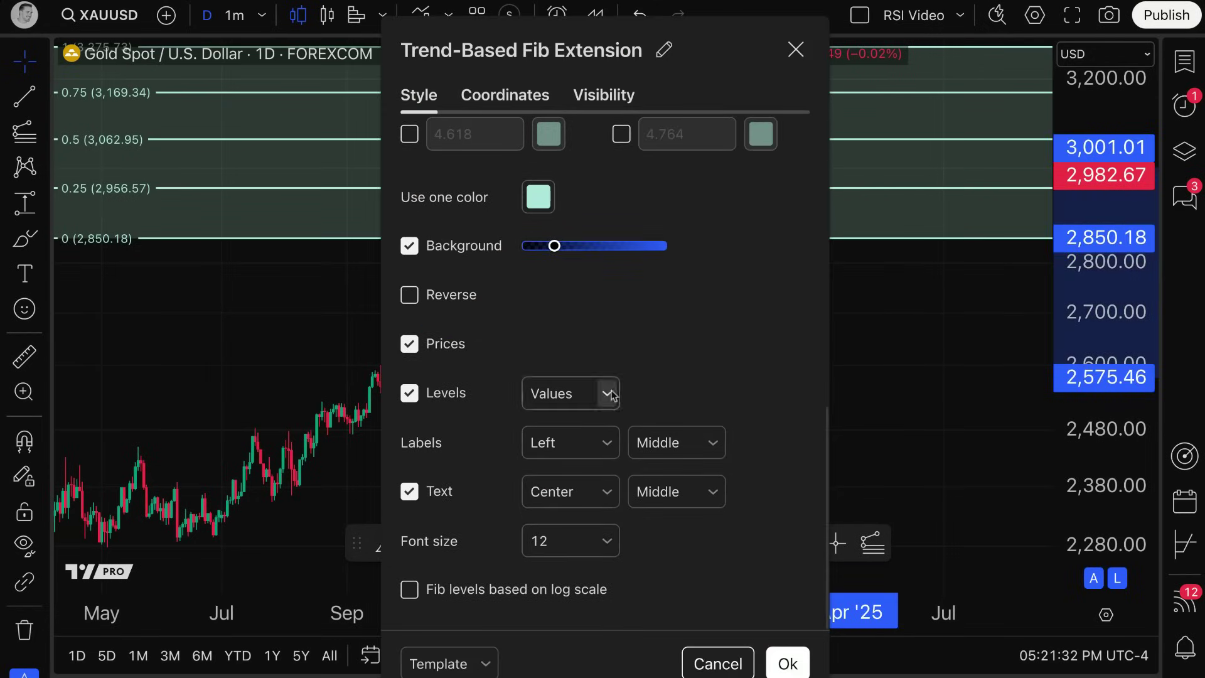
click(539, 202)
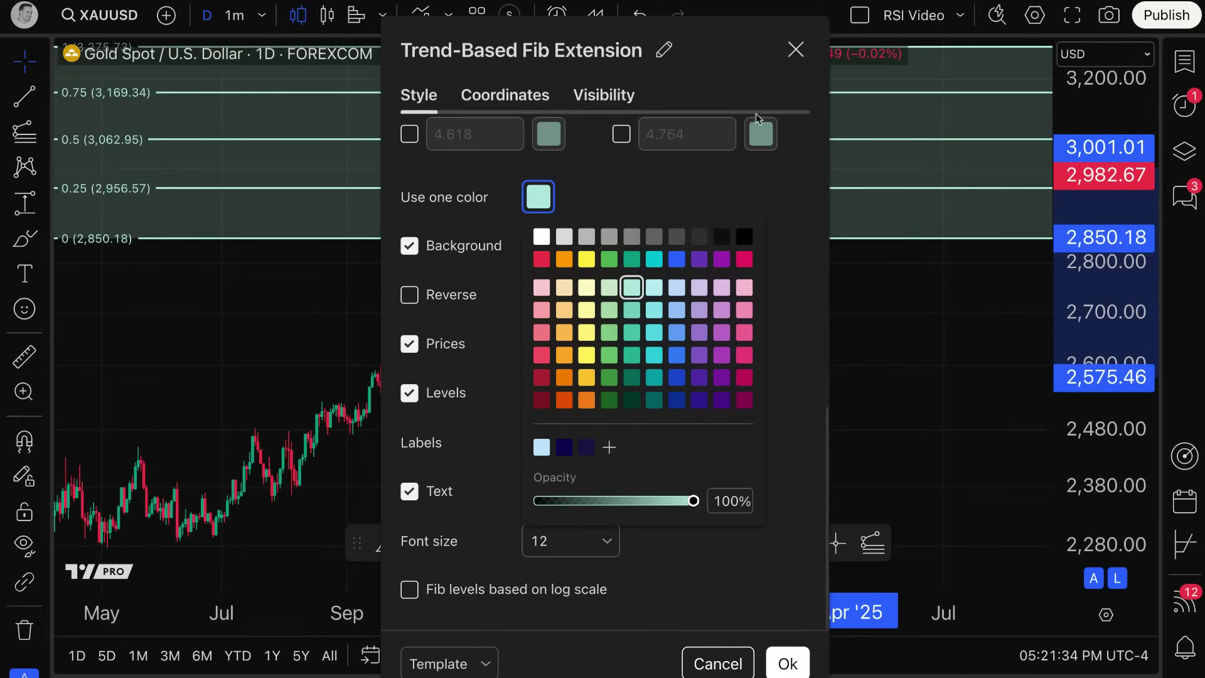
click(795, 50)
scroll(719, 291, up, 2)
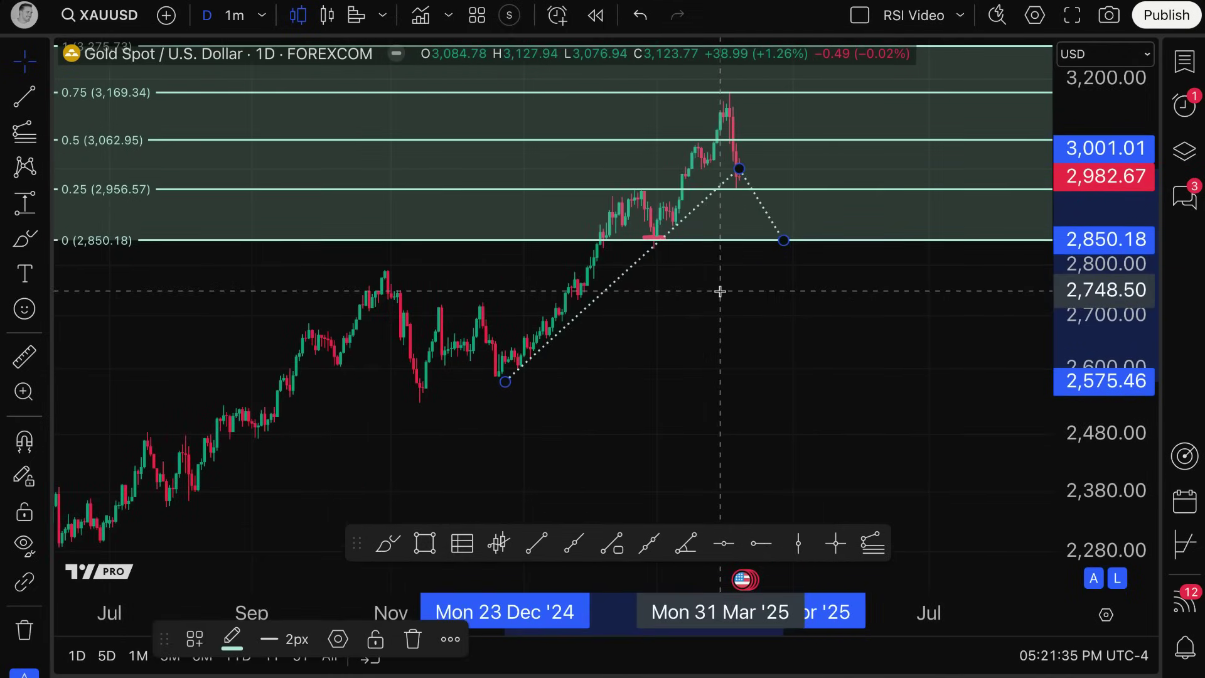
click(725, 324)
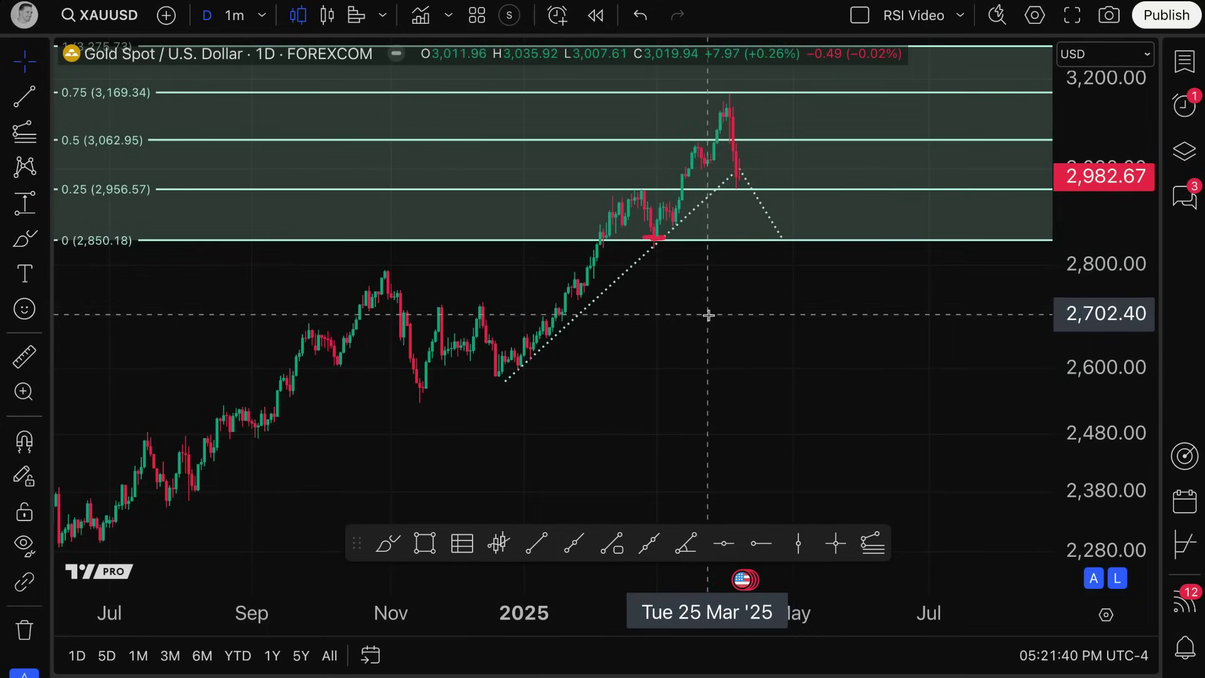
Lower the opacity of the extension's background fill slightly
double_click(735, 244)
scroll(605, 381, down, 8)
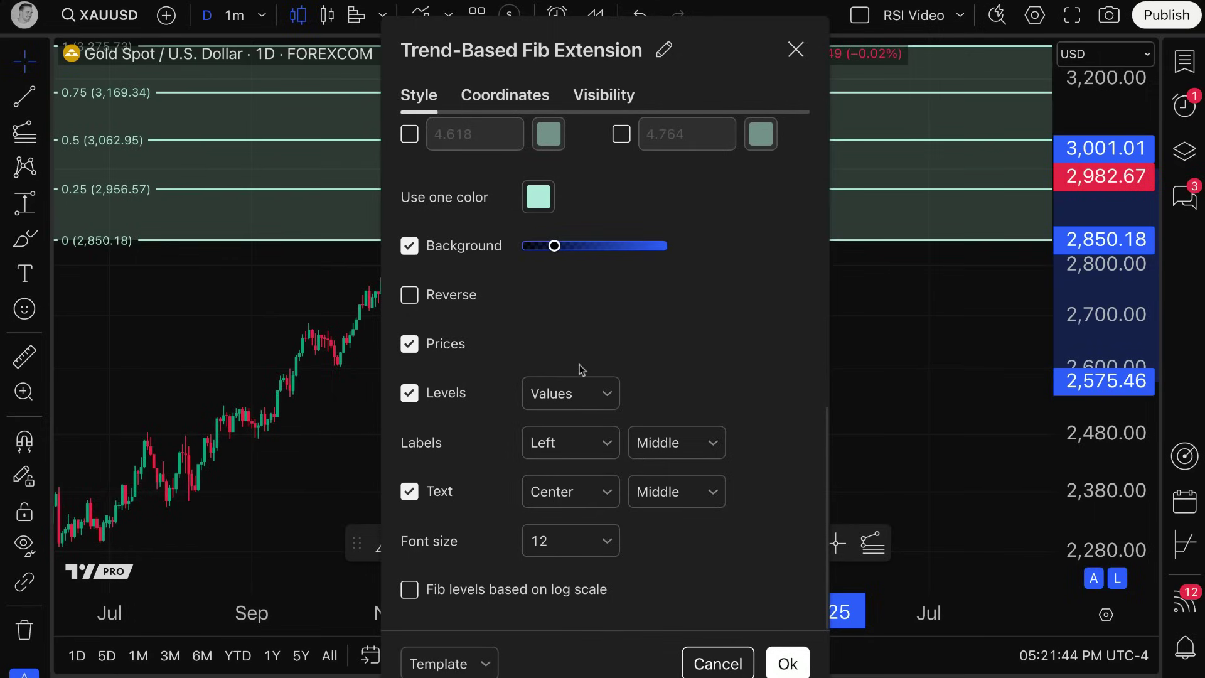
mouse_move(554, 245)
mouse_down()
mouse_move(662, 246)
mouse_move(530, 261)
mouse_move(567, 247)
mouse_move(537, 249)
mouse_move(640, 251)
mouse_move(549, 258)
mouse_up()
Try the extension's Reverse option, turn it off again and close the settings
click(461, 297)
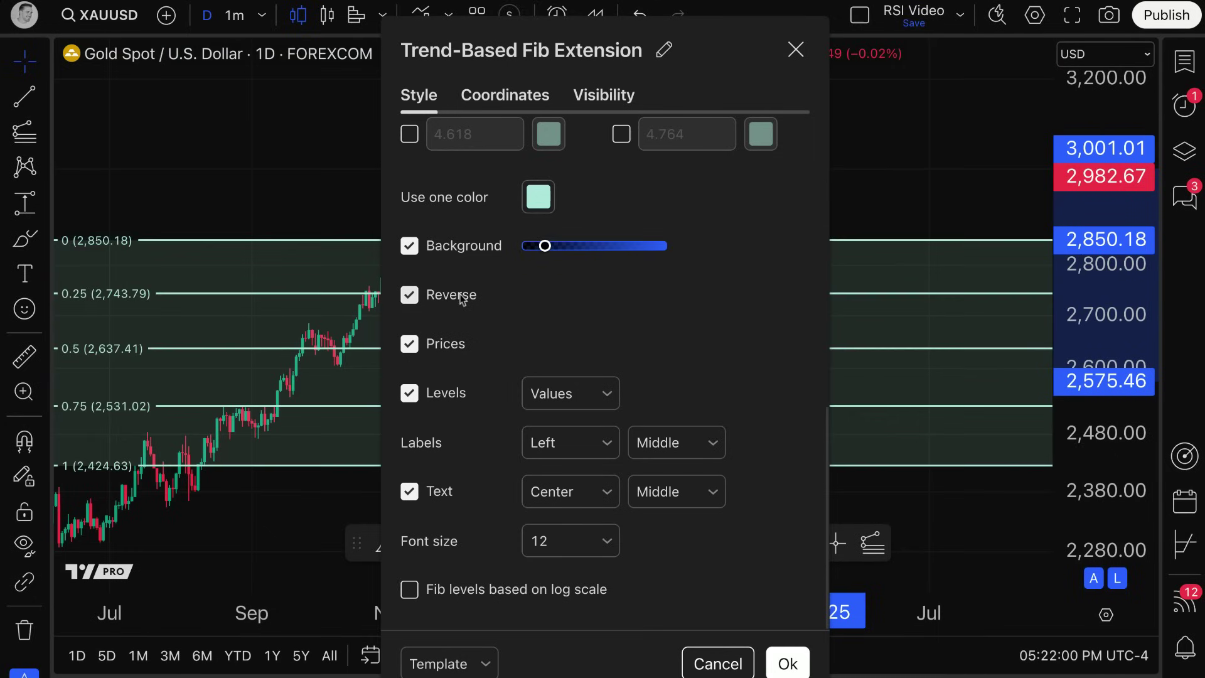
double_click(461, 297)
click(461, 298)
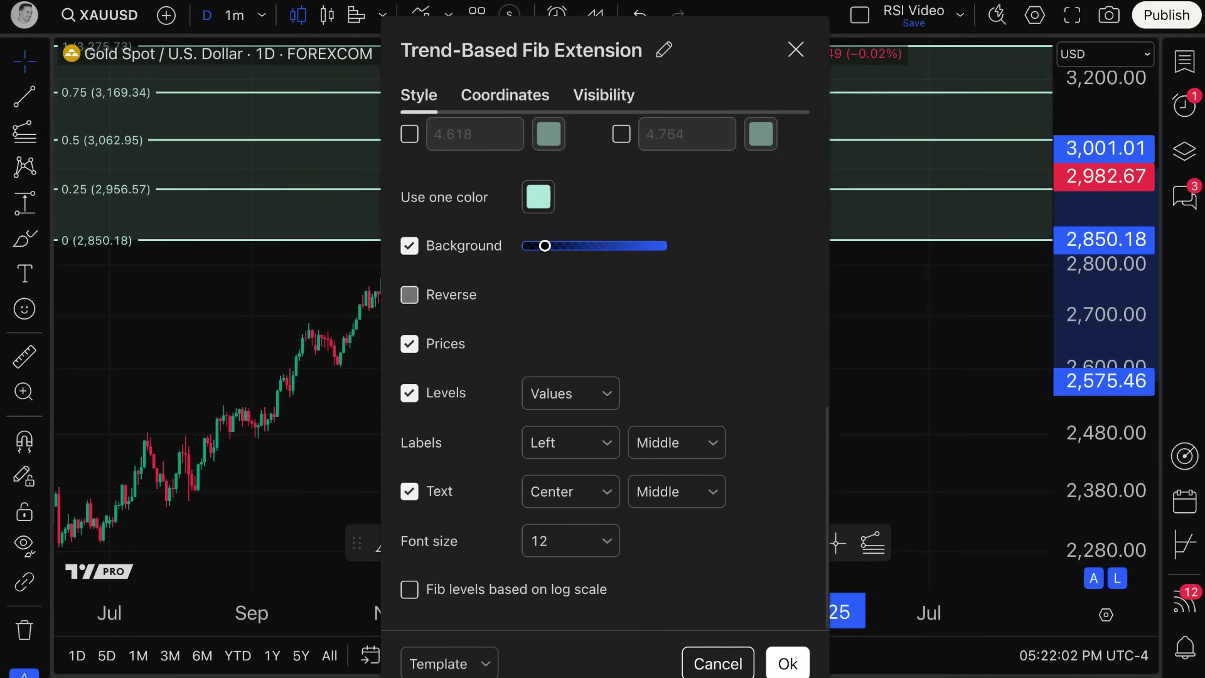
click(795, 50)
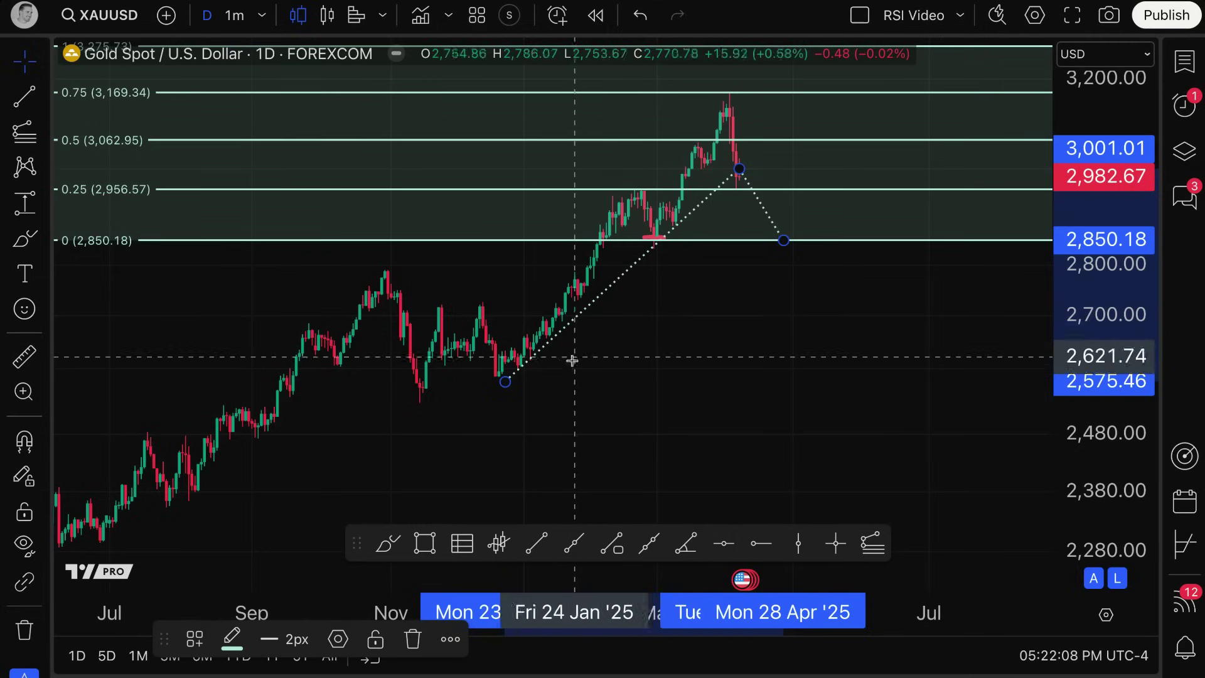
Sketch a red brush stroke beside the latest candles to illustrate price direction, and undo it
key(alt+b)
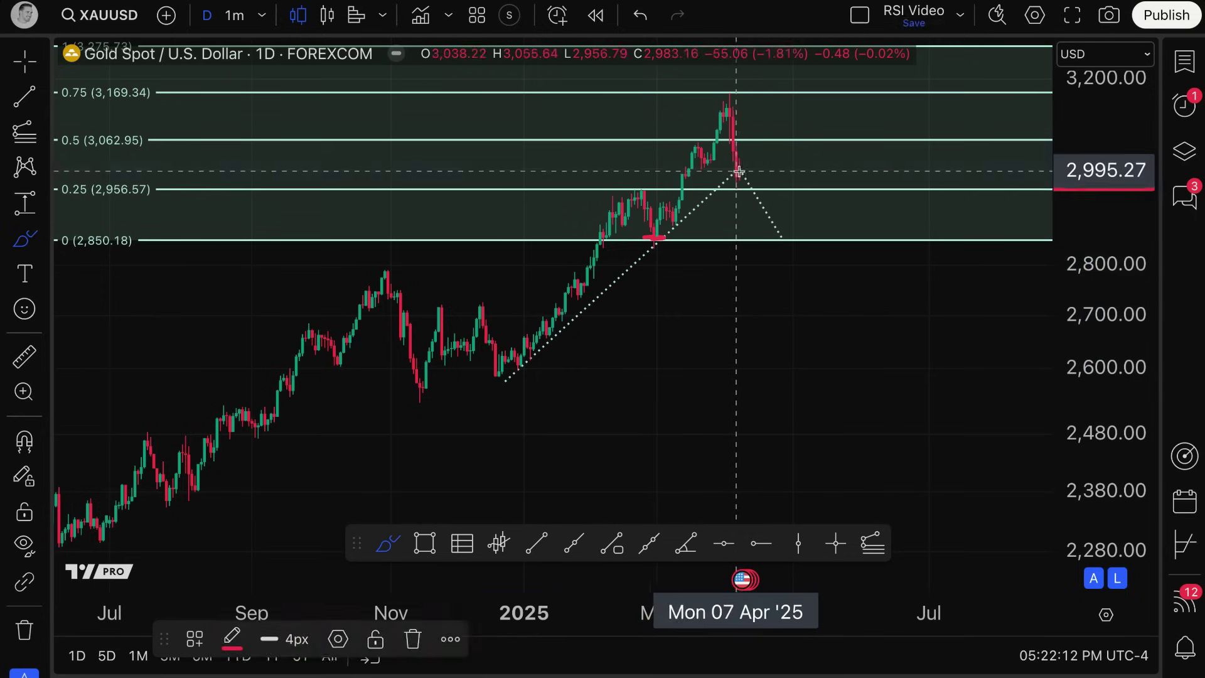
drag(740, 173, 759, 114)
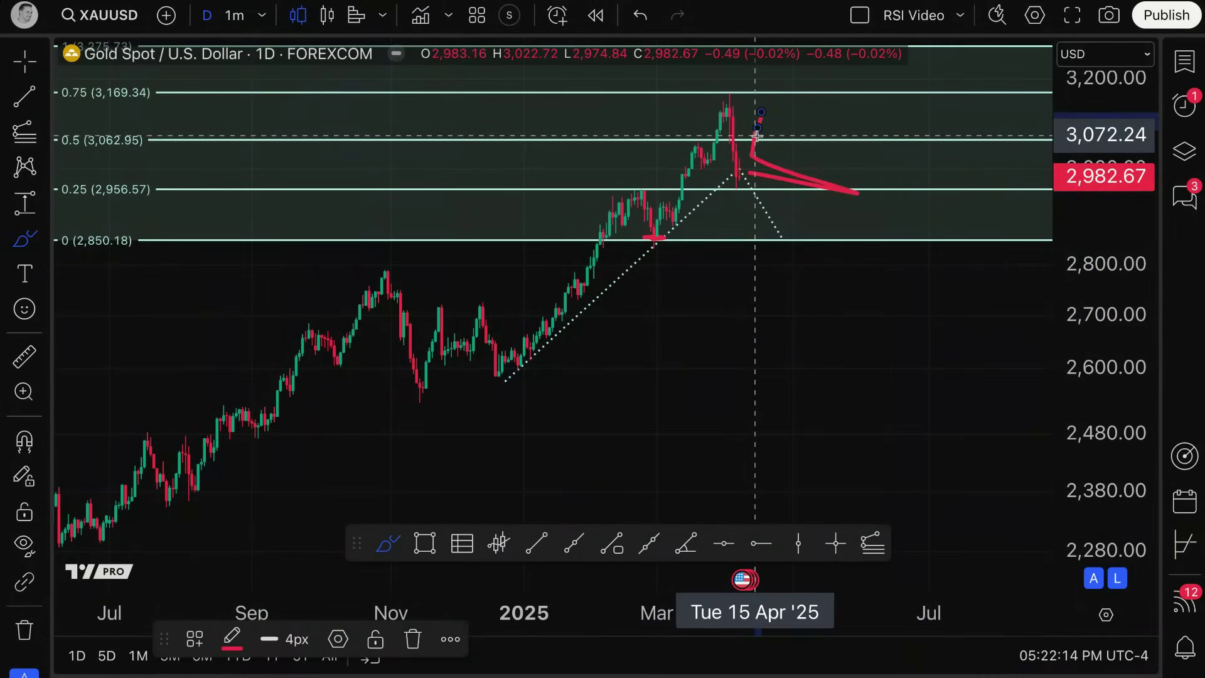
key(ctrl+z)
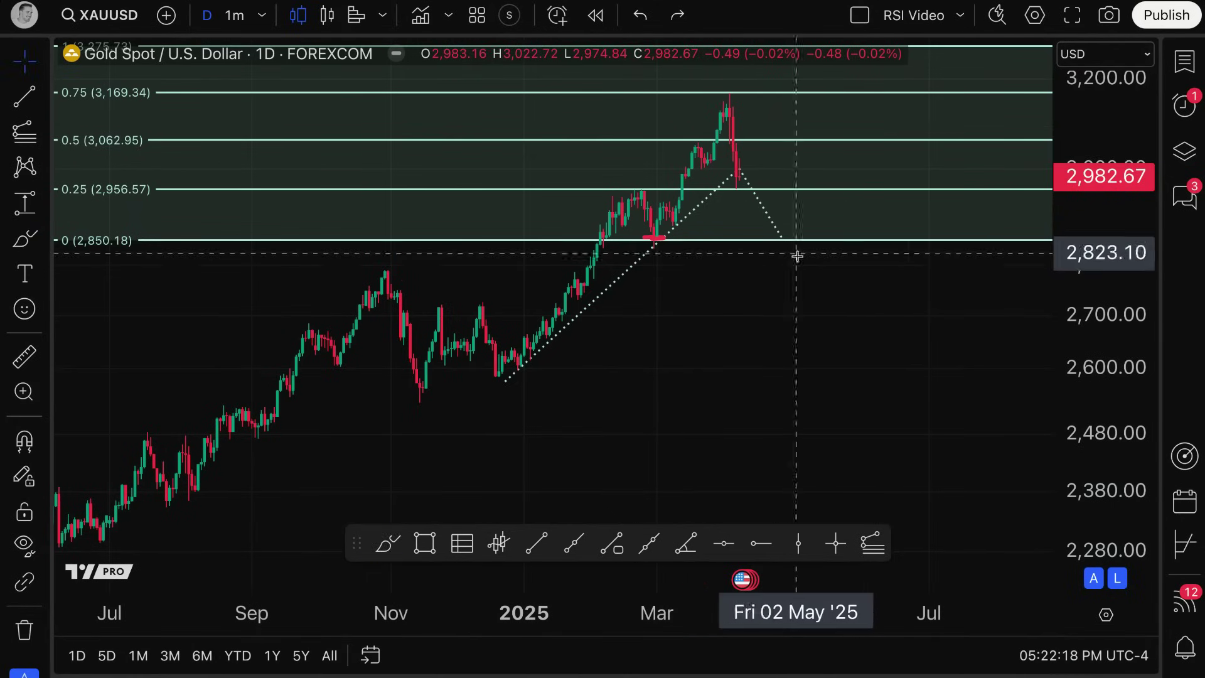
Reopen the extension's settings, switch Reverse on and off, and move the dialog clear of the latest candles
double_click(851, 244)
scroll(501, 303, down, 5)
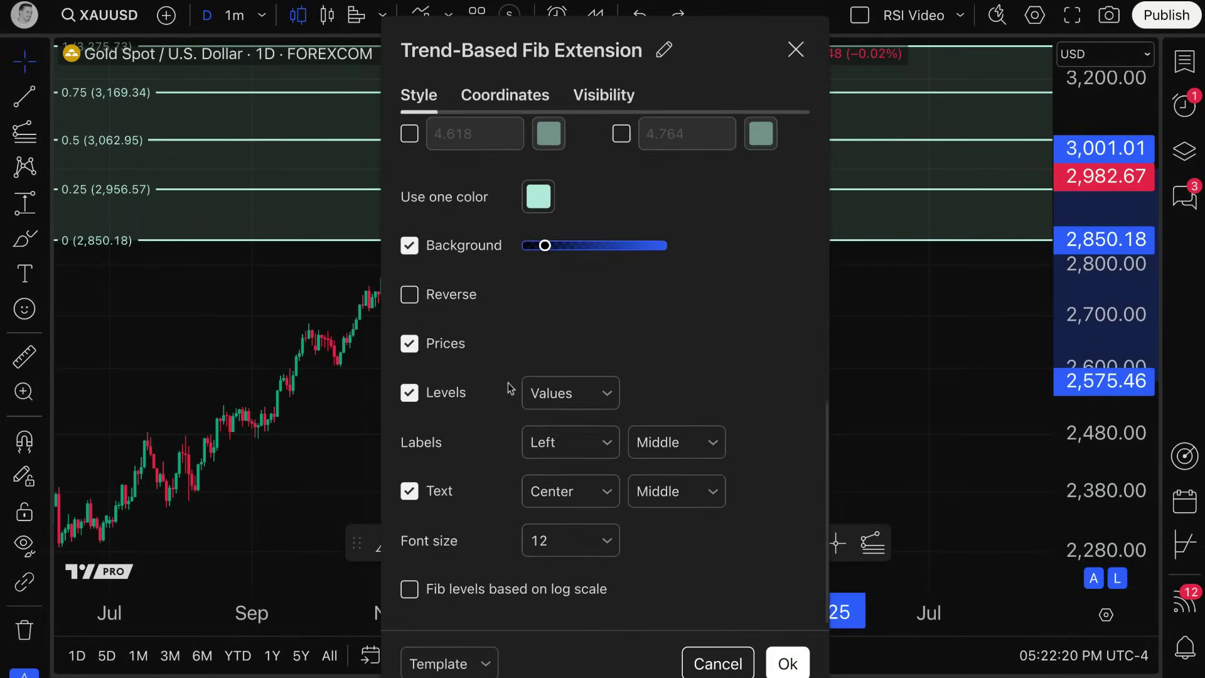
click(454, 300)
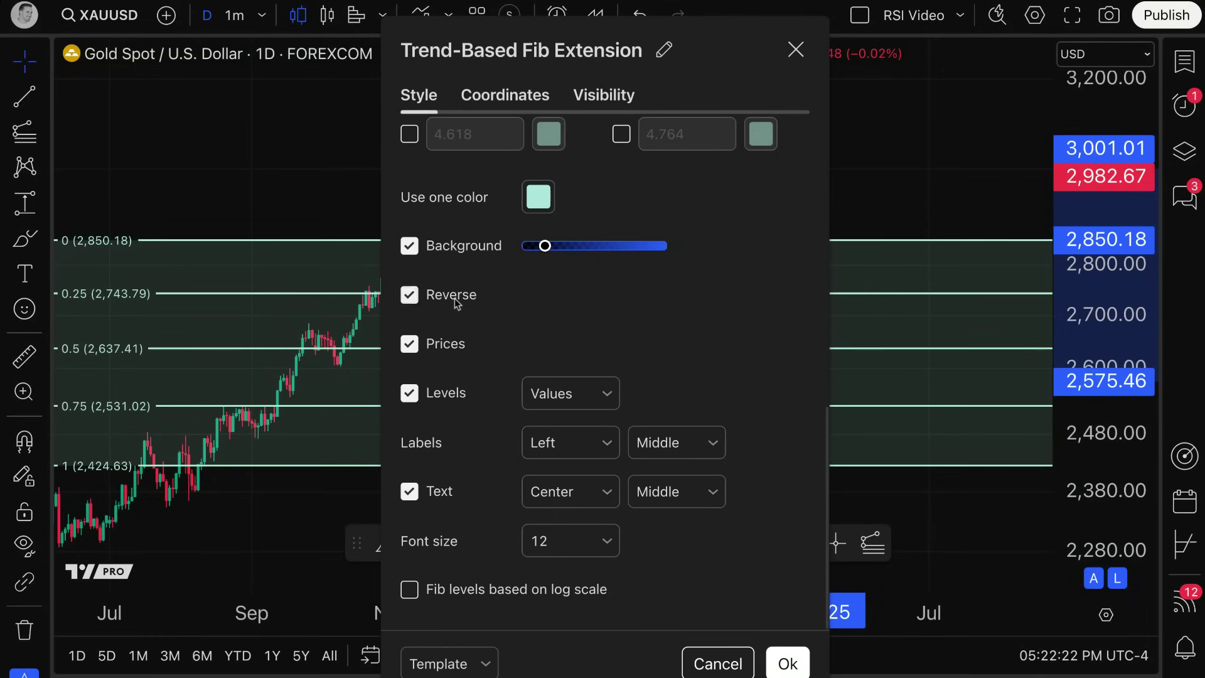
click(456, 304)
drag(708, 53, 433, 172)
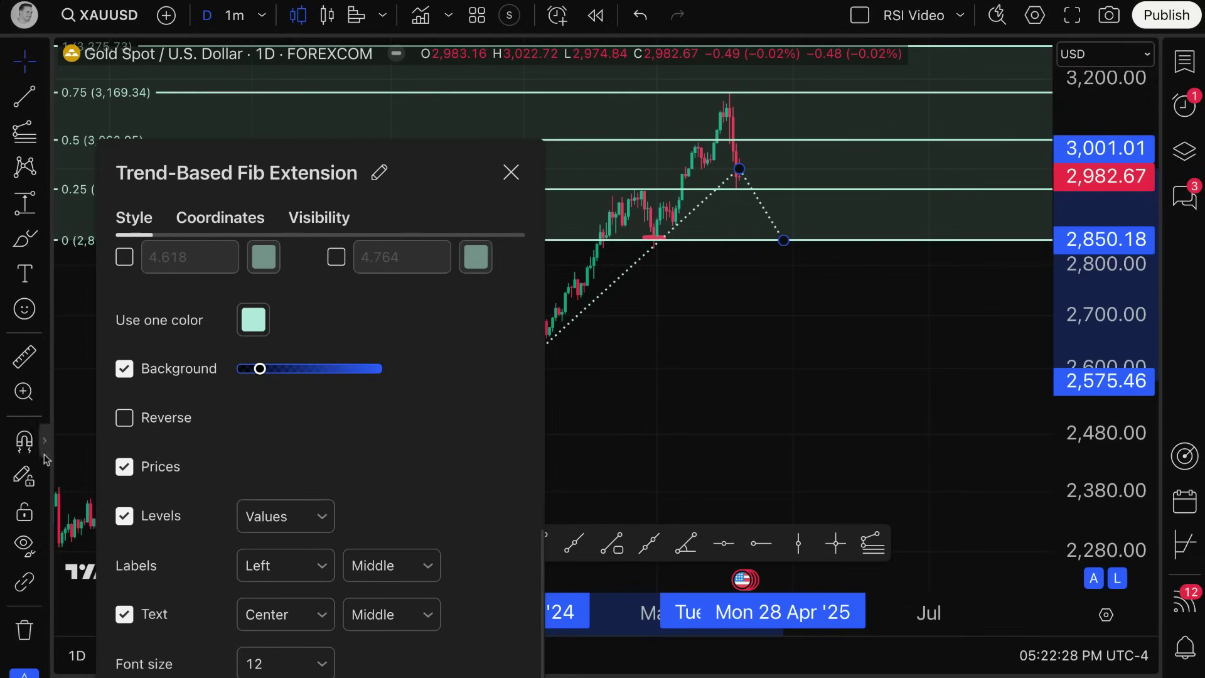
Toggle Reverse repeatedly to compare upward and downward level projections, leaving it off
click(125, 418)
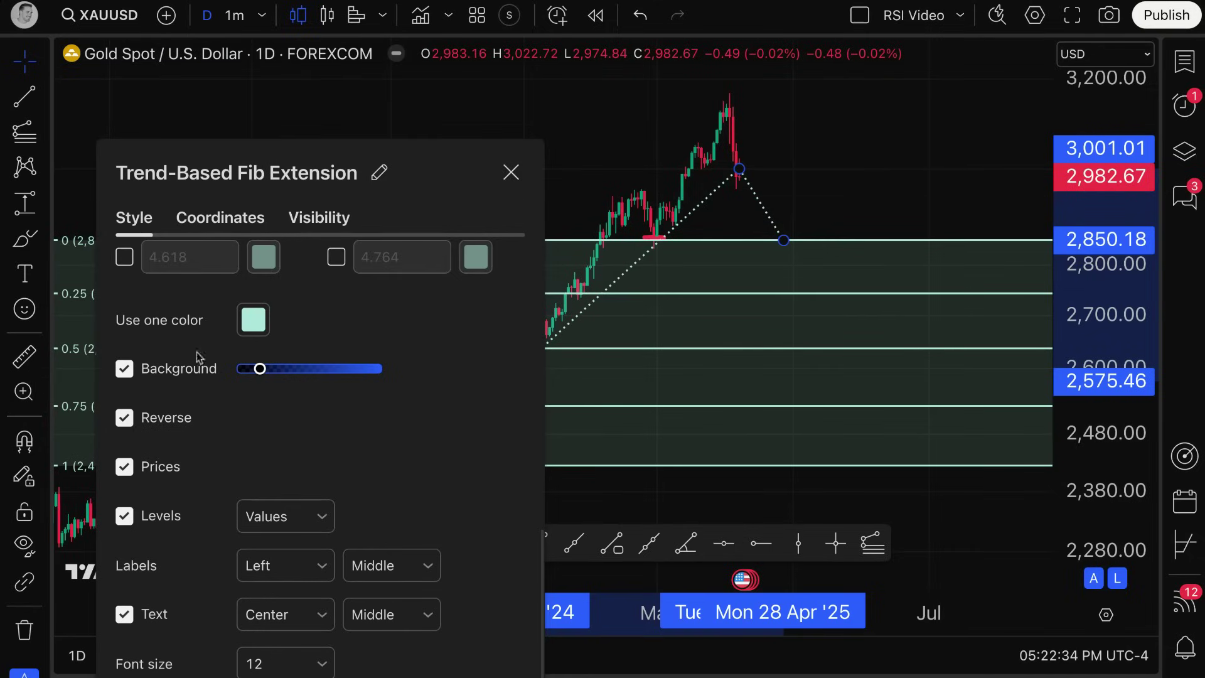
click(164, 420)
click(164, 419)
click(165, 419)
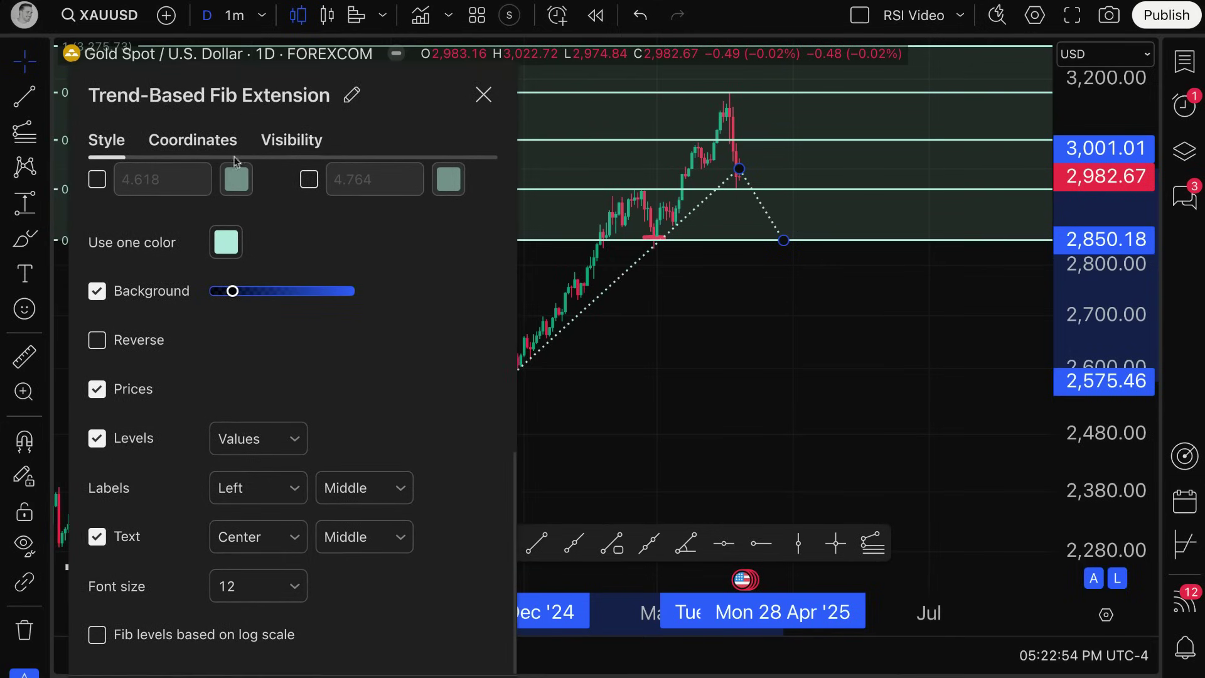
Turn off extending the extension's lines left and right, and move its third point to about 2,677.76 on 17 Jun '25
click(137, 394)
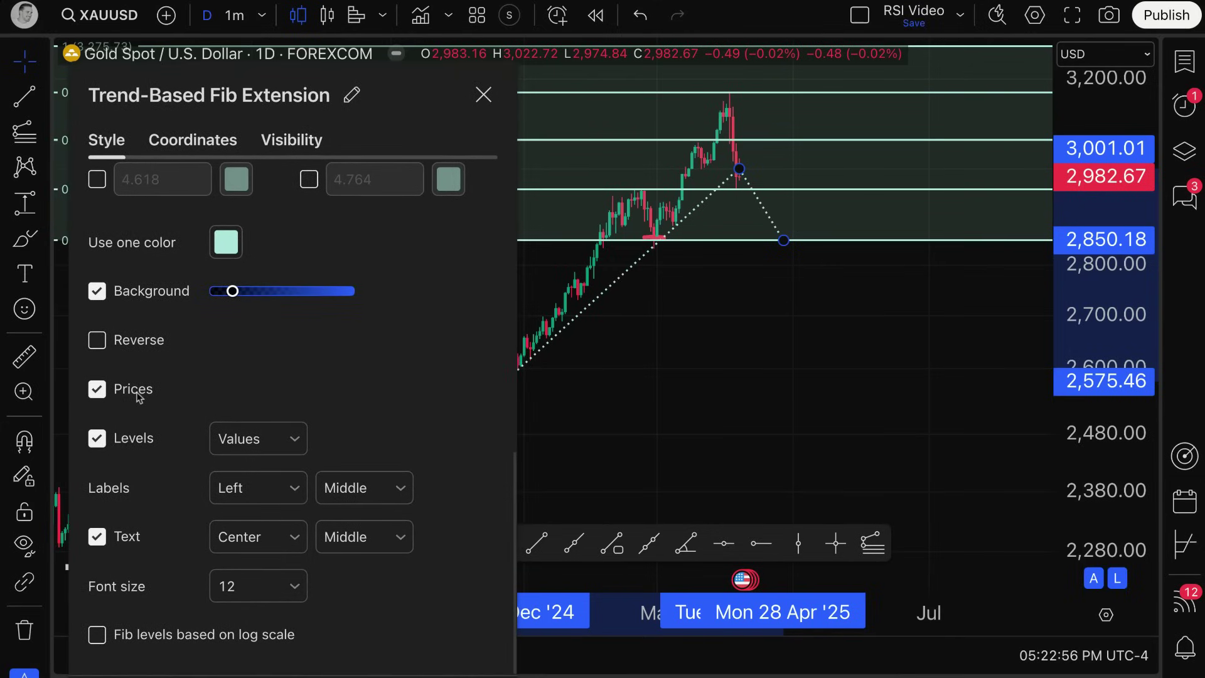
drag(288, 91, 884, 83)
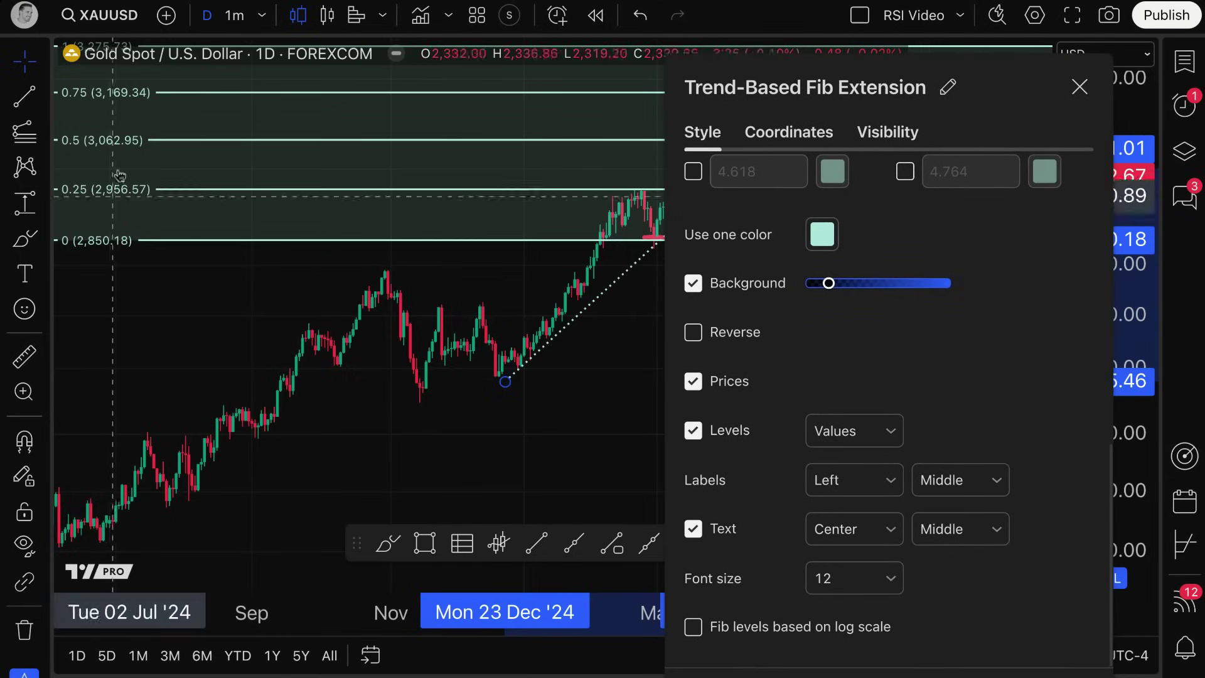
scroll(795, 261, up, 5)
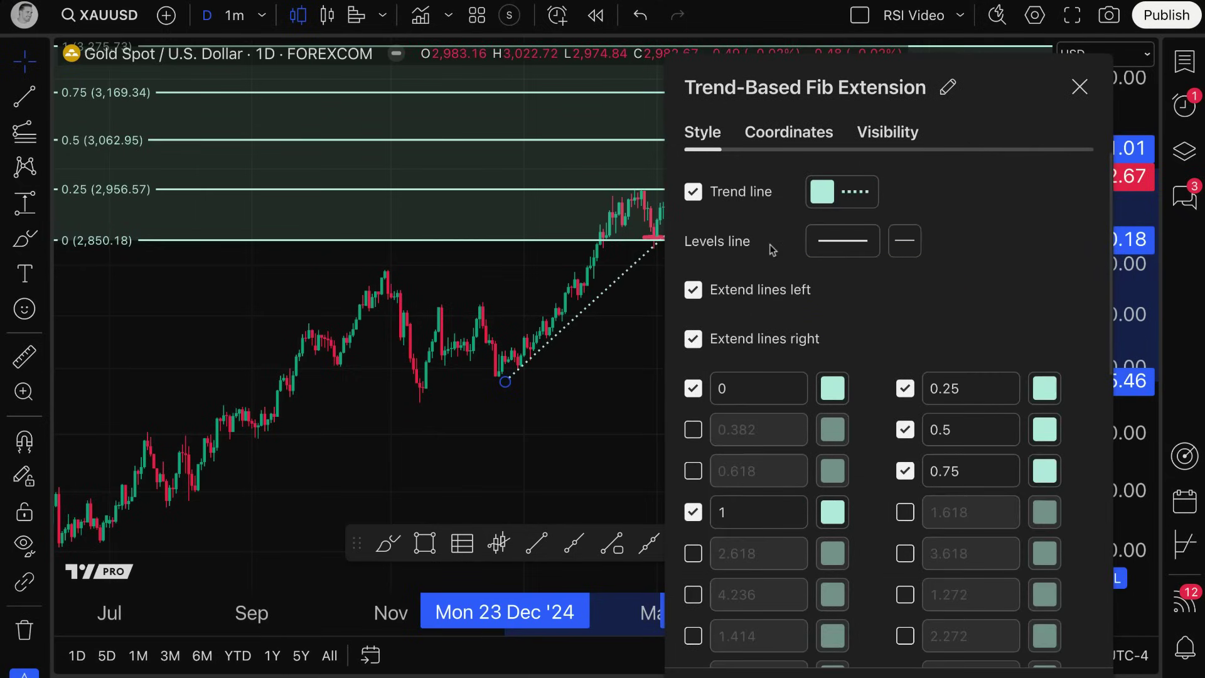
click(762, 284)
click(765, 340)
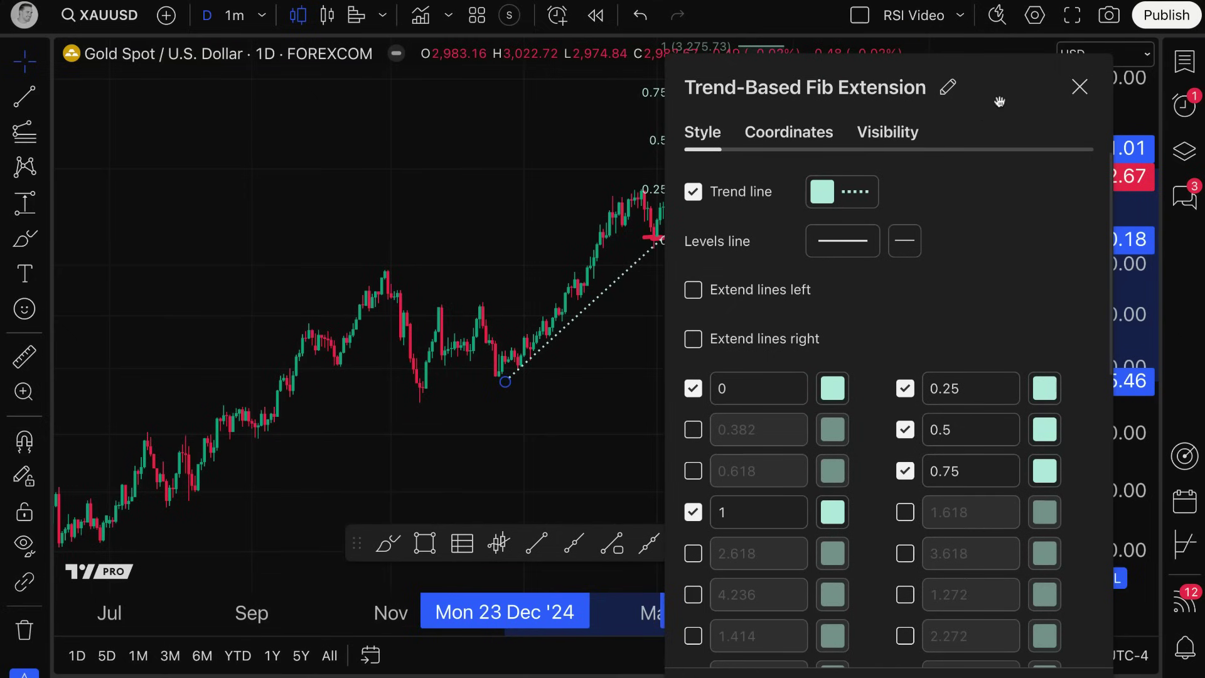
drag(997, 100, 449, 75)
drag(783, 241, 898, 327)
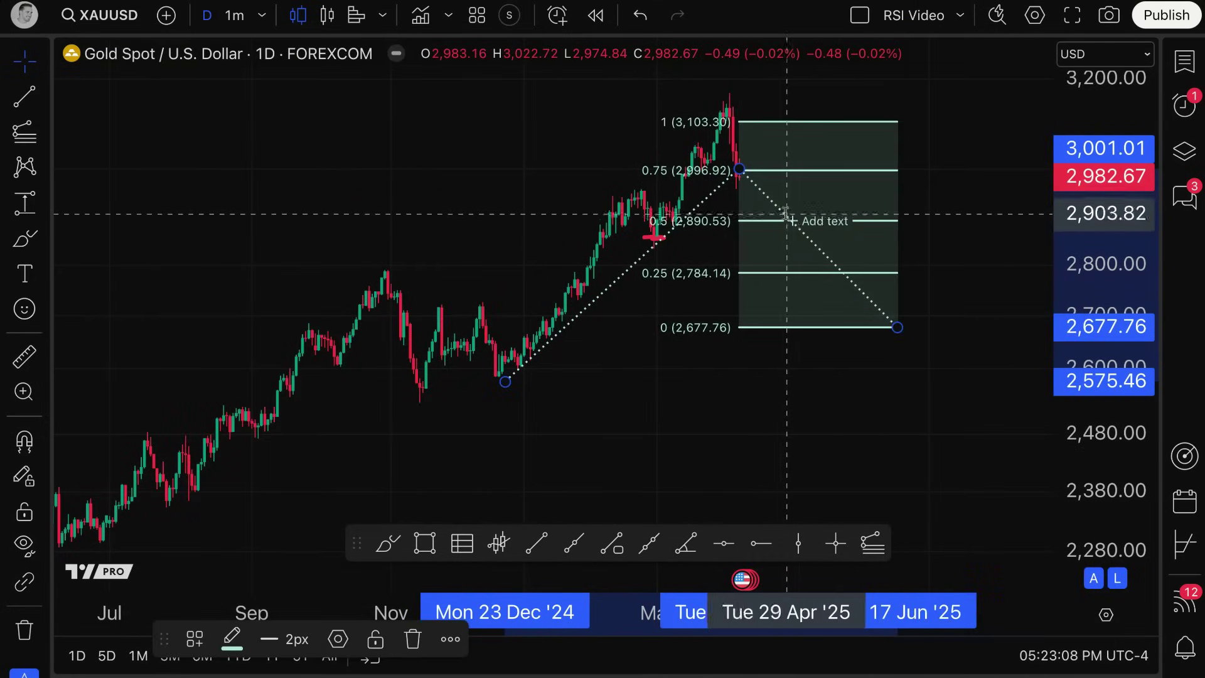
In the extension's settings, hide and restore the Prices labels, and do the same with the Levels labels
double_click(746, 171)
drag(728, 66, 449, 62)
scroll(349, 476, down, 8)
scroll(311, 466, down, 3)
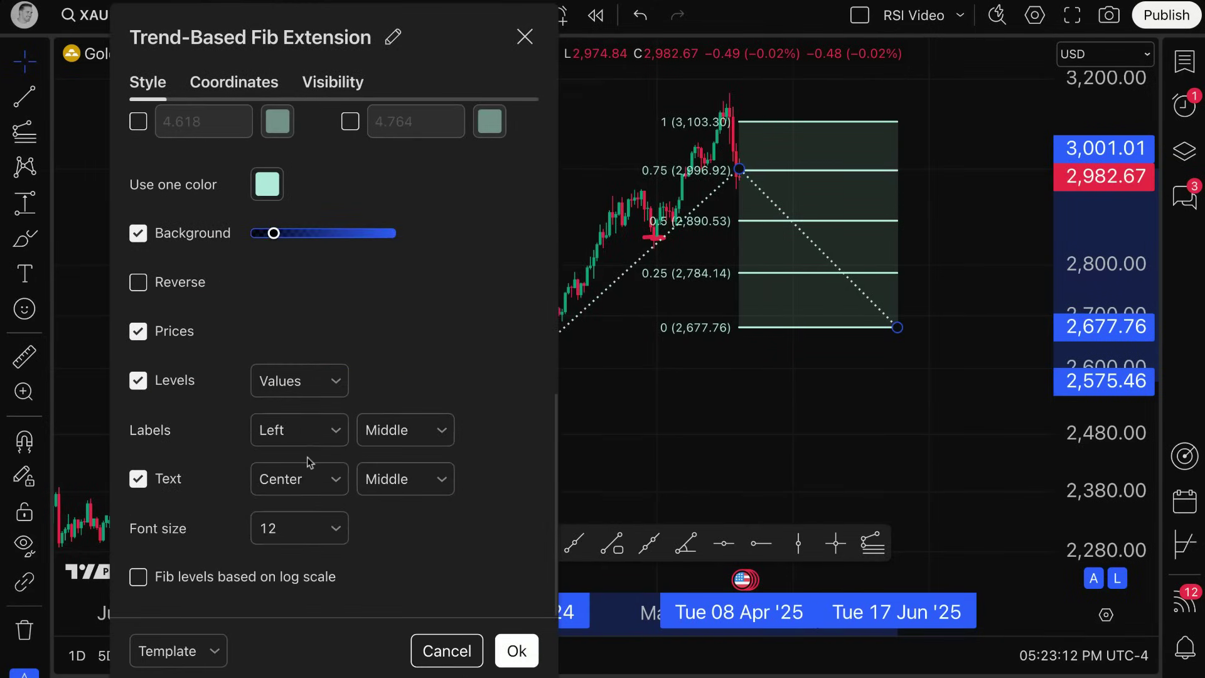
click(163, 332)
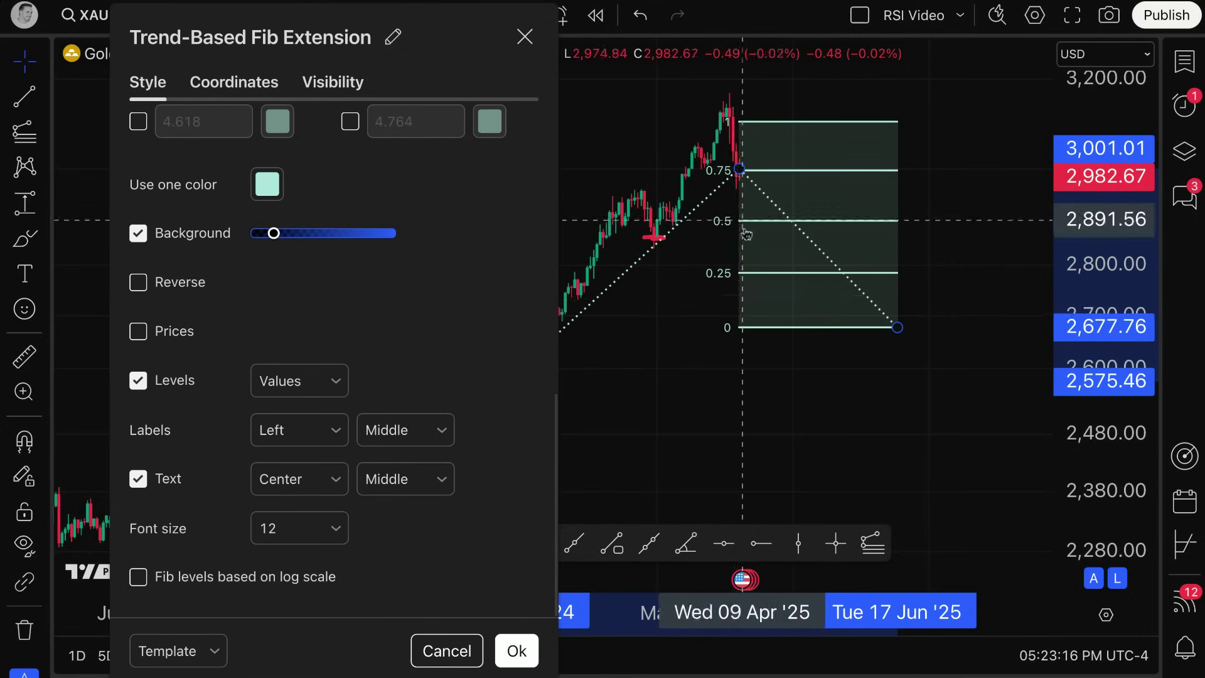
click(176, 332)
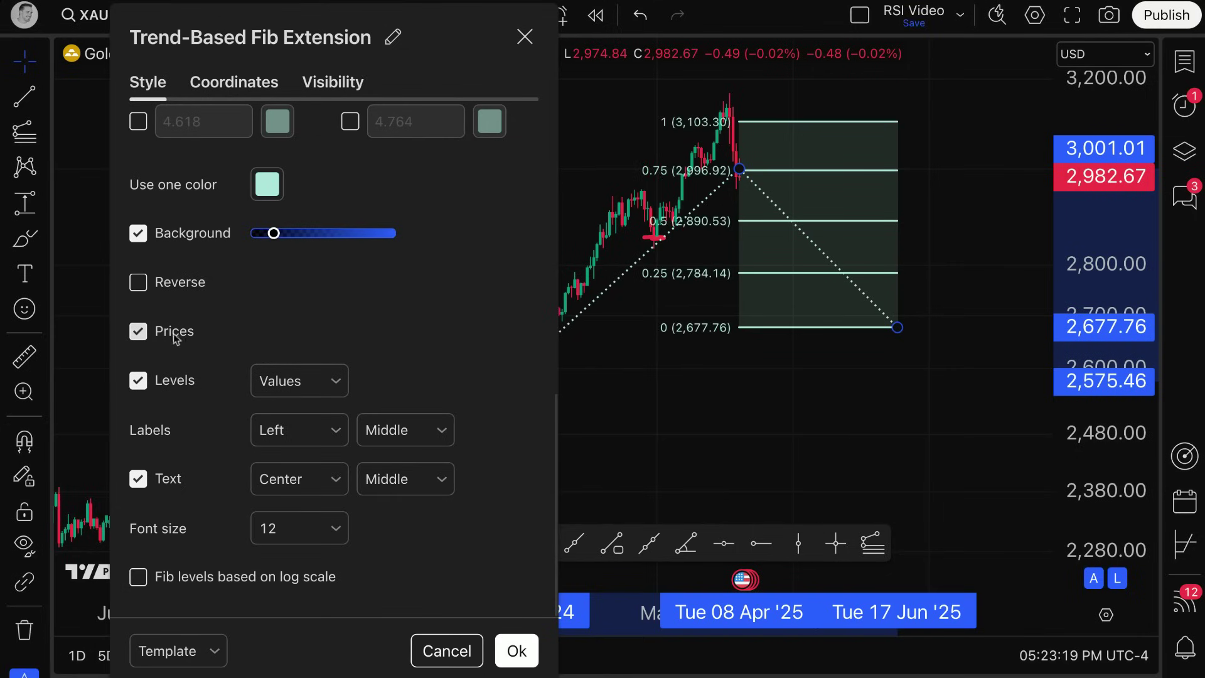
click(187, 383)
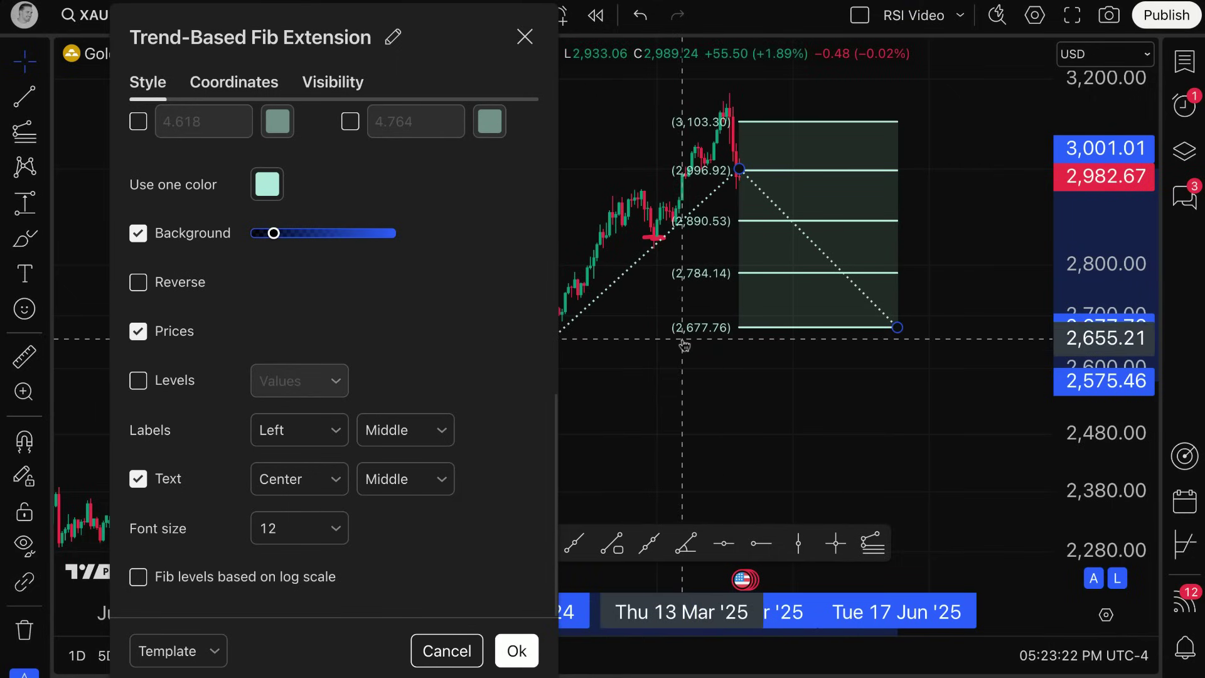
click(176, 381)
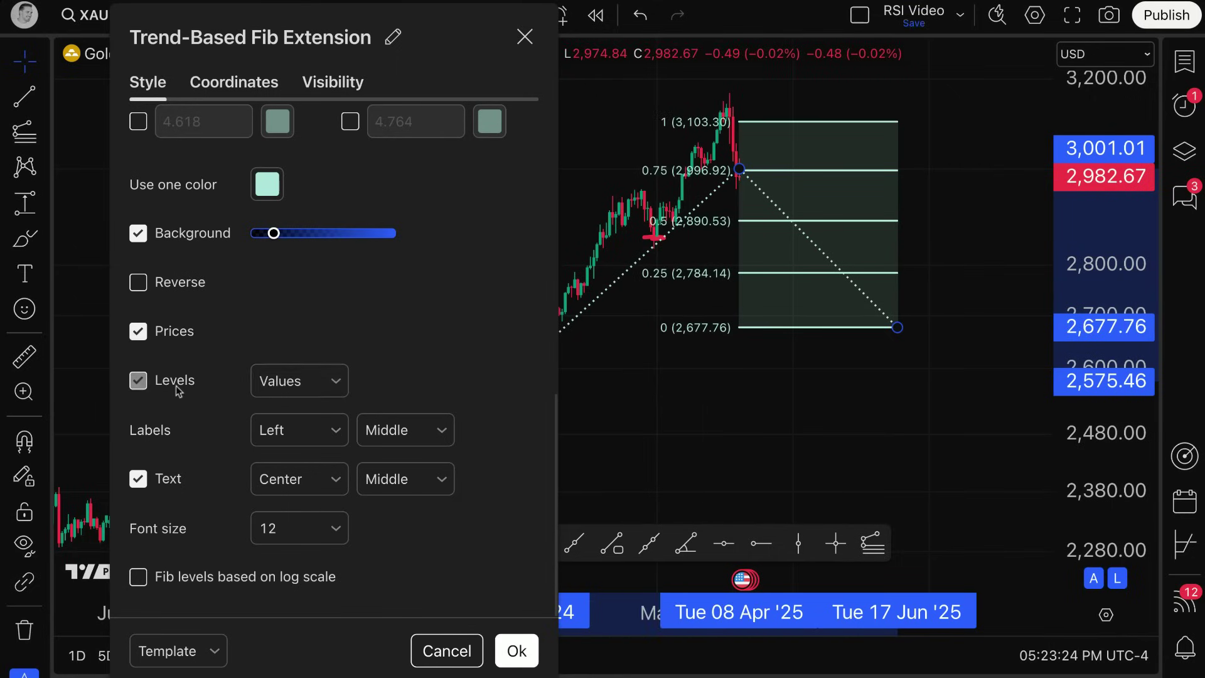
Set the extension's level labels to display as Percents
click(299, 392)
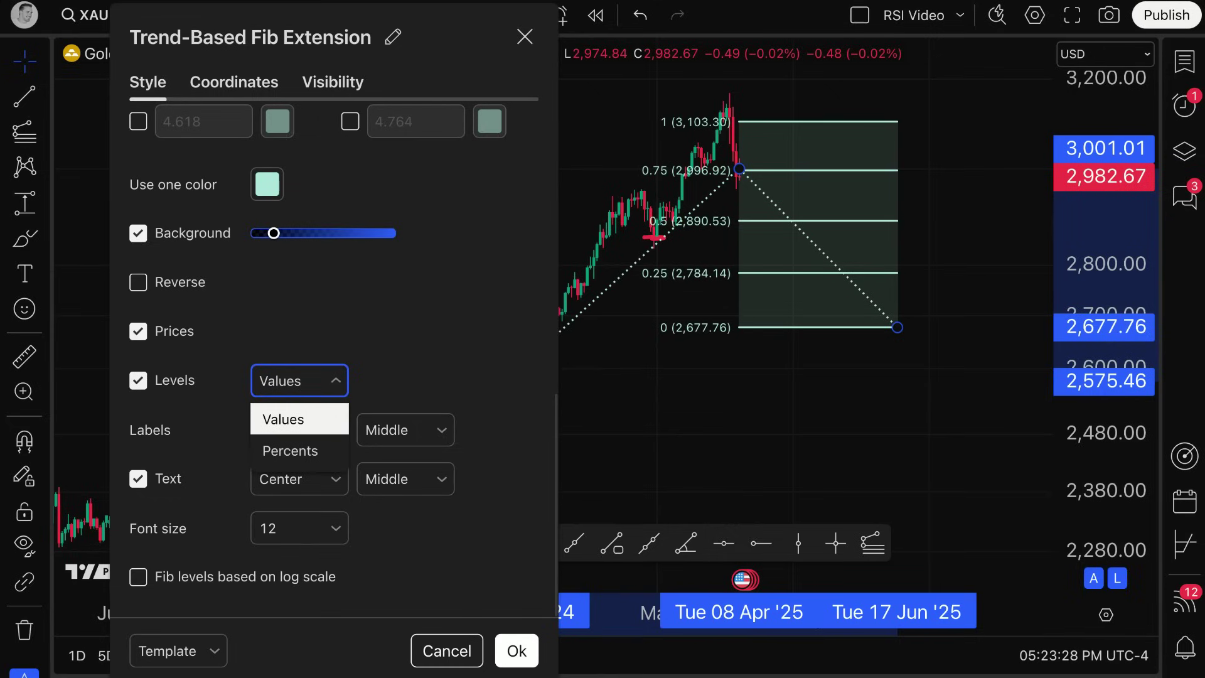
click(305, 450)
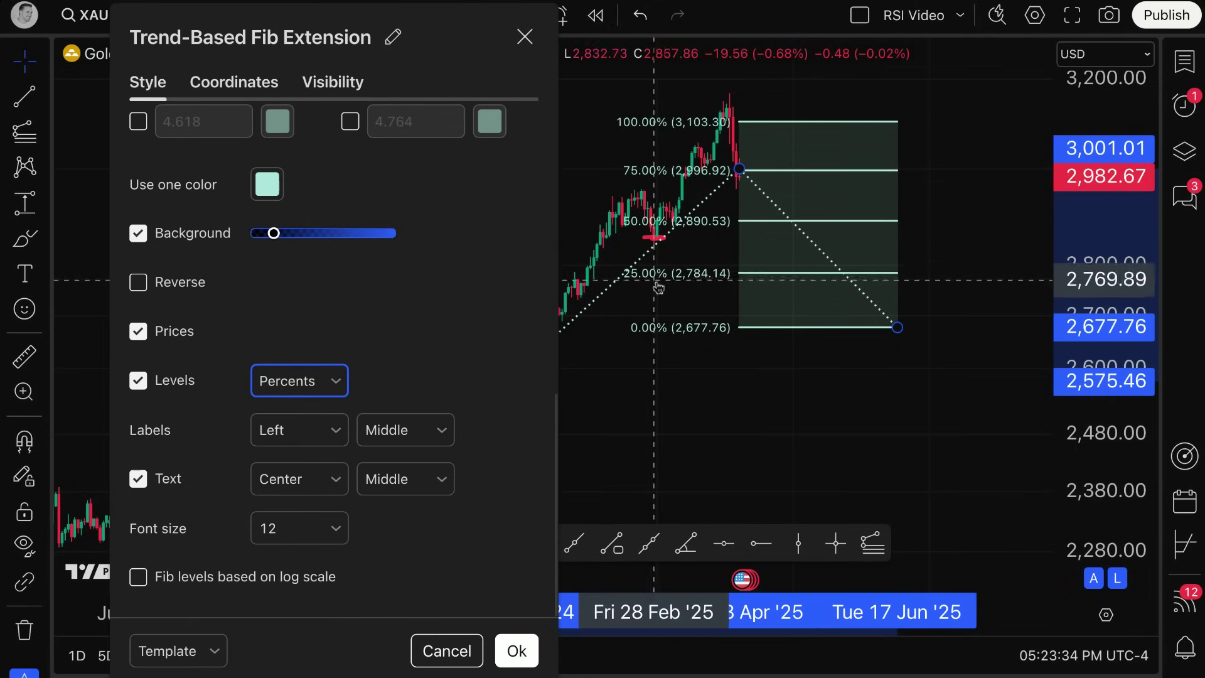
Try -2.25 in place of the extension's 0.75 level and restore the level value to 0.75
scroll(253, 288, up, 5)
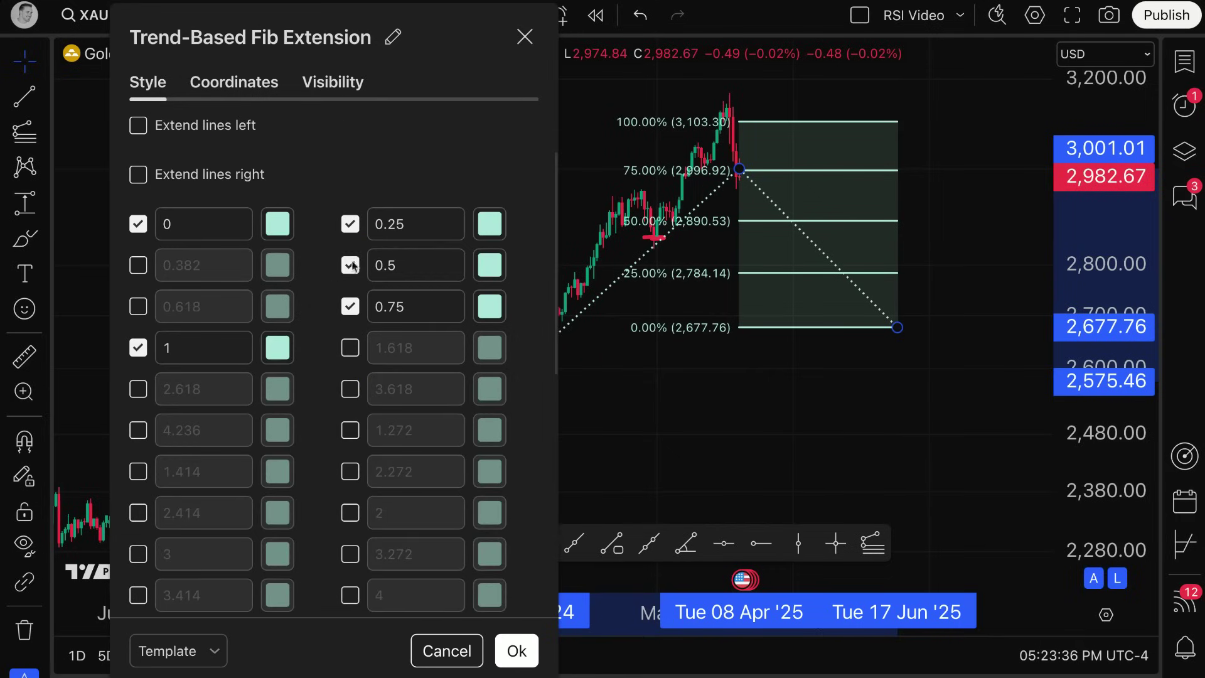
click(417, 233)
click(403, 269)
click(419, 306)
key(ctrl+a)
text(-2.25)
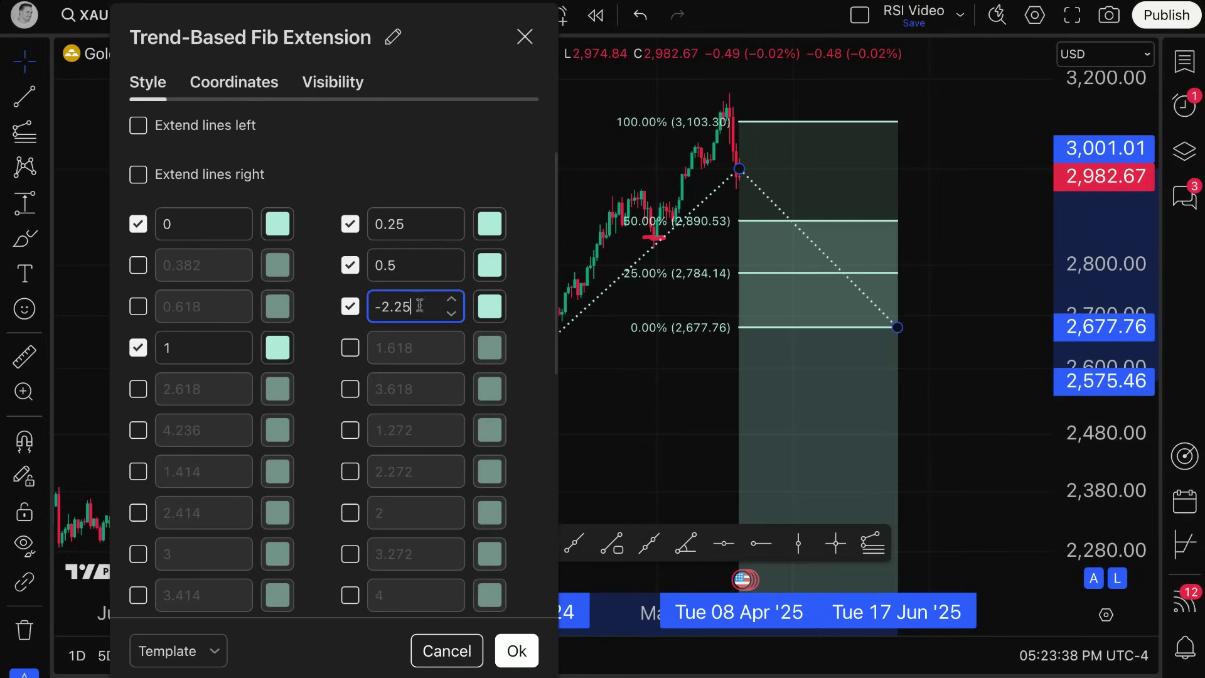
key(BackSpace)
text(0)
key(BackSpace)
text(1)
key(ctrl+a)
text(0.7)
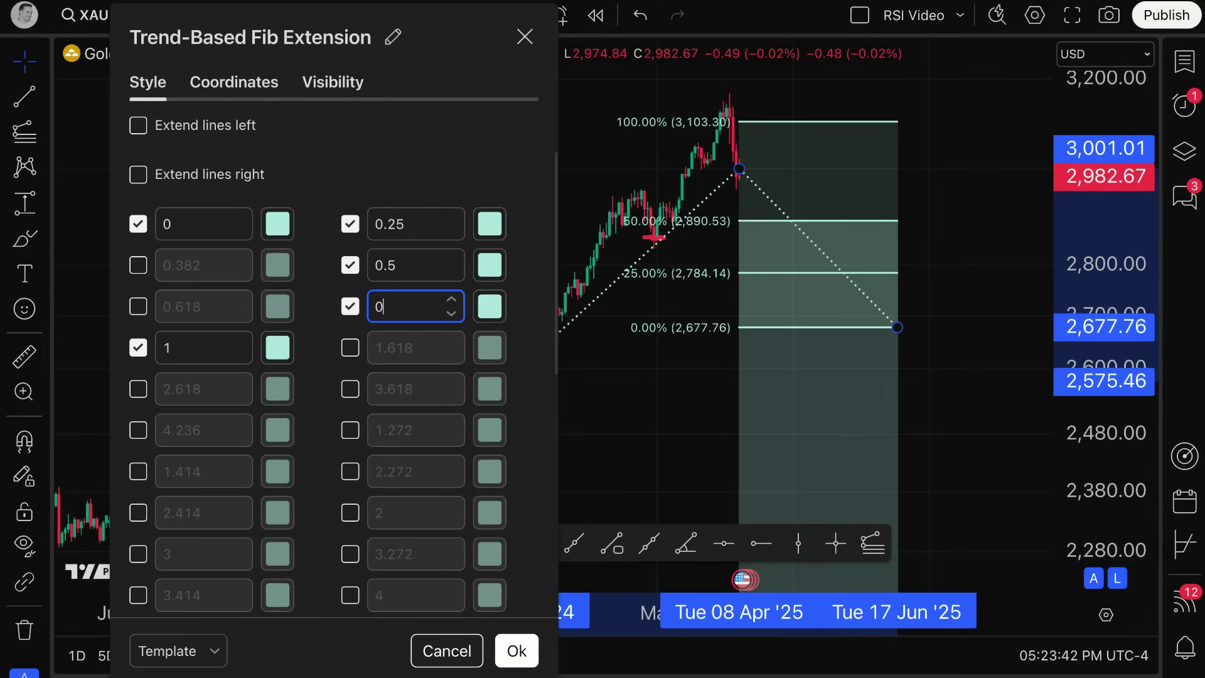
click(283, 141)
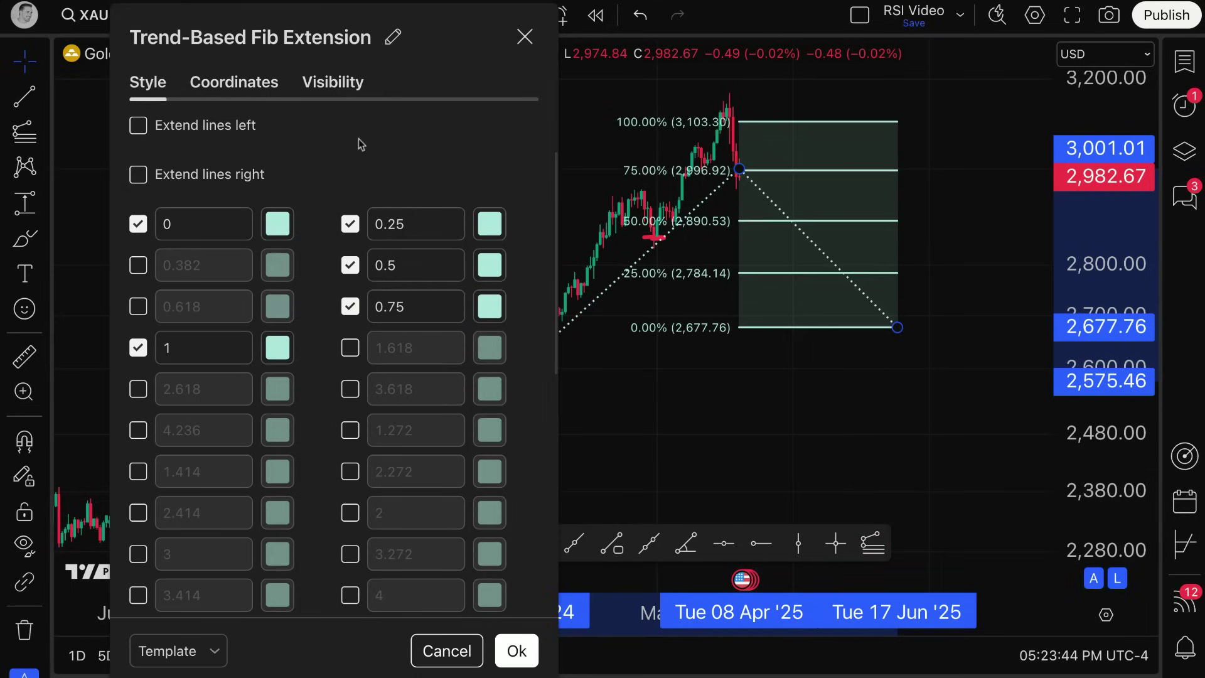
Display the extension's levels as Values and set the labels' horizontal placement to Right
scroll(305, 198, down, 5)
scroll(305, 198, down, 5)
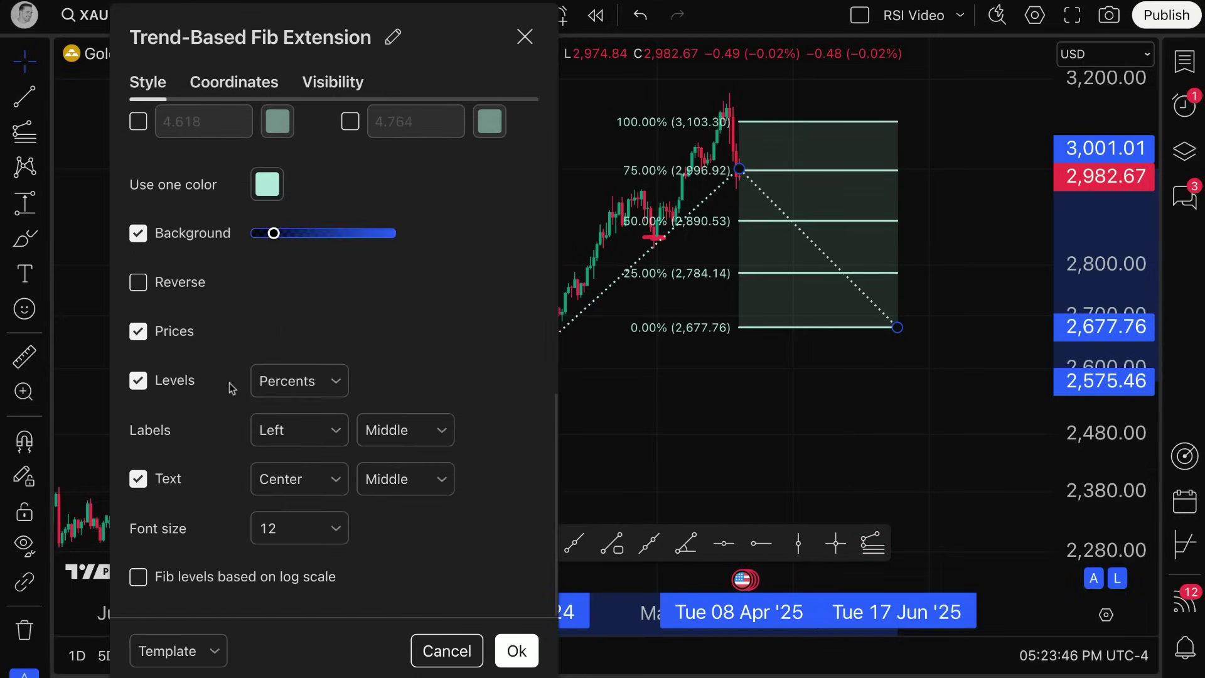
click(299, 381)
click(315, 429)
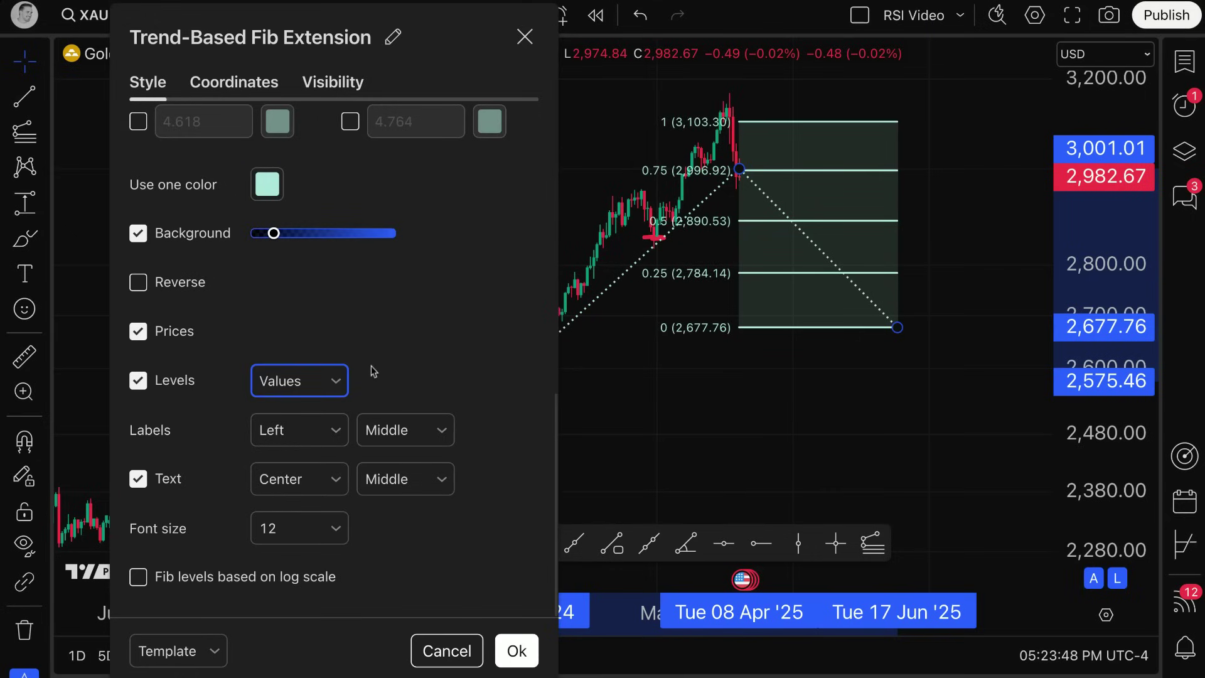
click(307, 430)
click(295, 528)
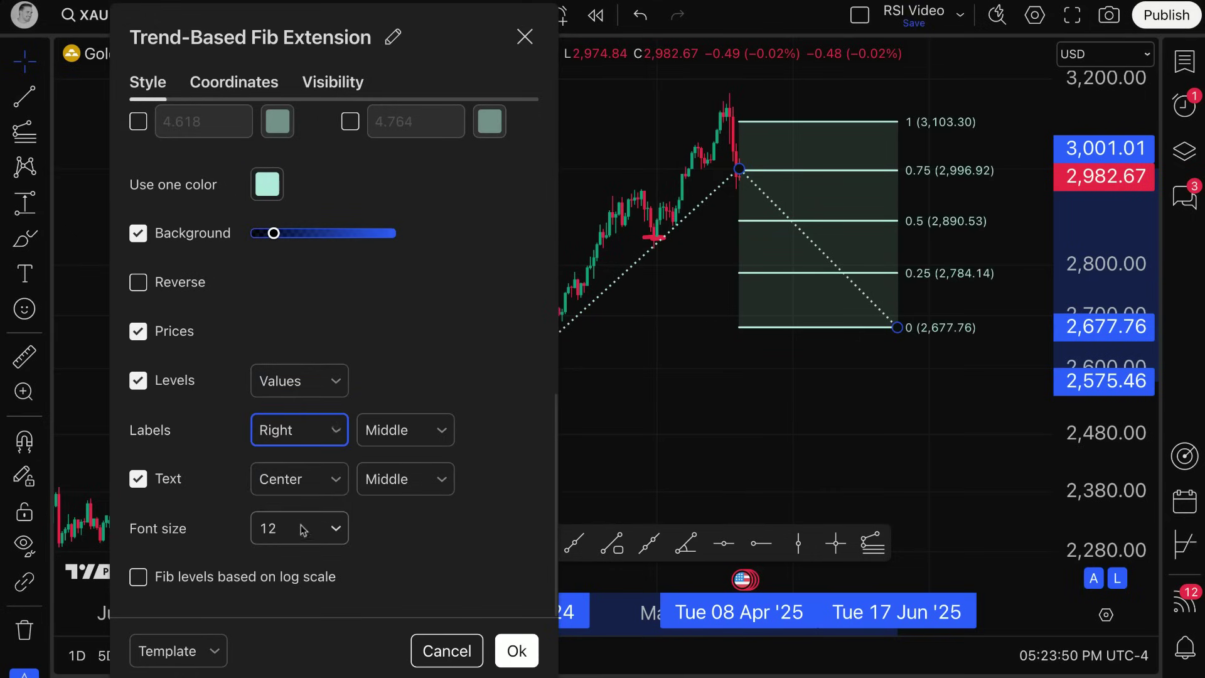
Compare the labels' vertical placement at Bottom and Top, returning it to Middle
click(405, 430)
click(396, 531)
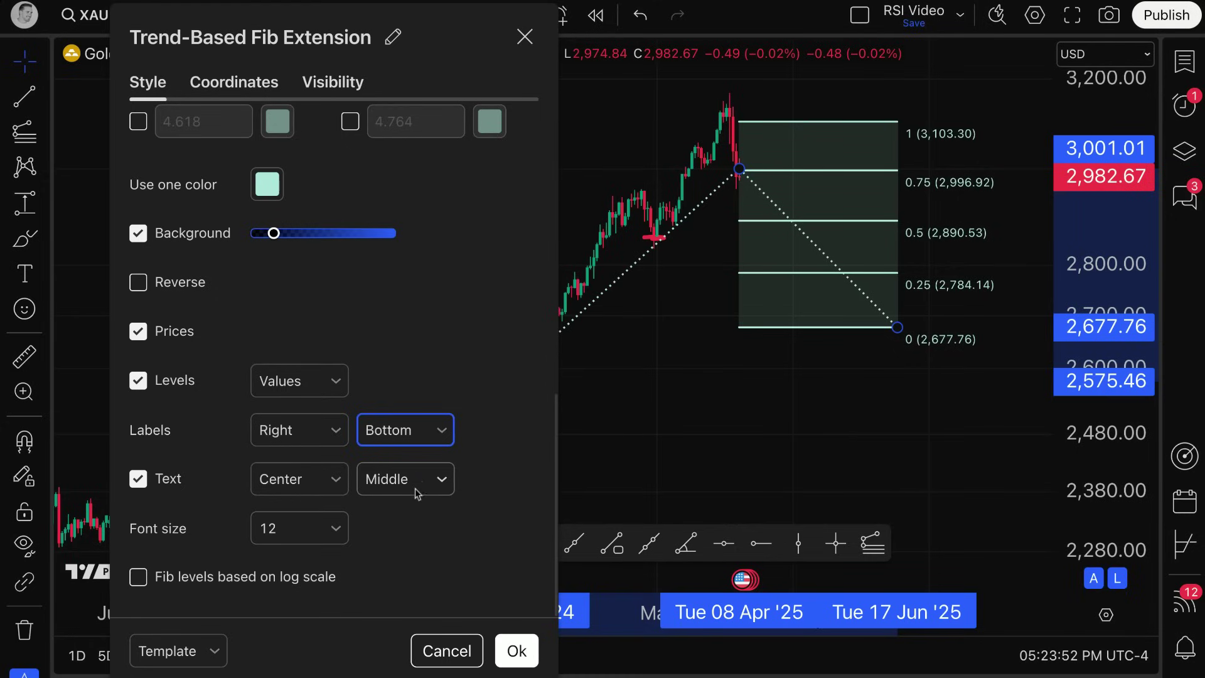
click(405, 430)
click(399, 466)
click(411, 439)
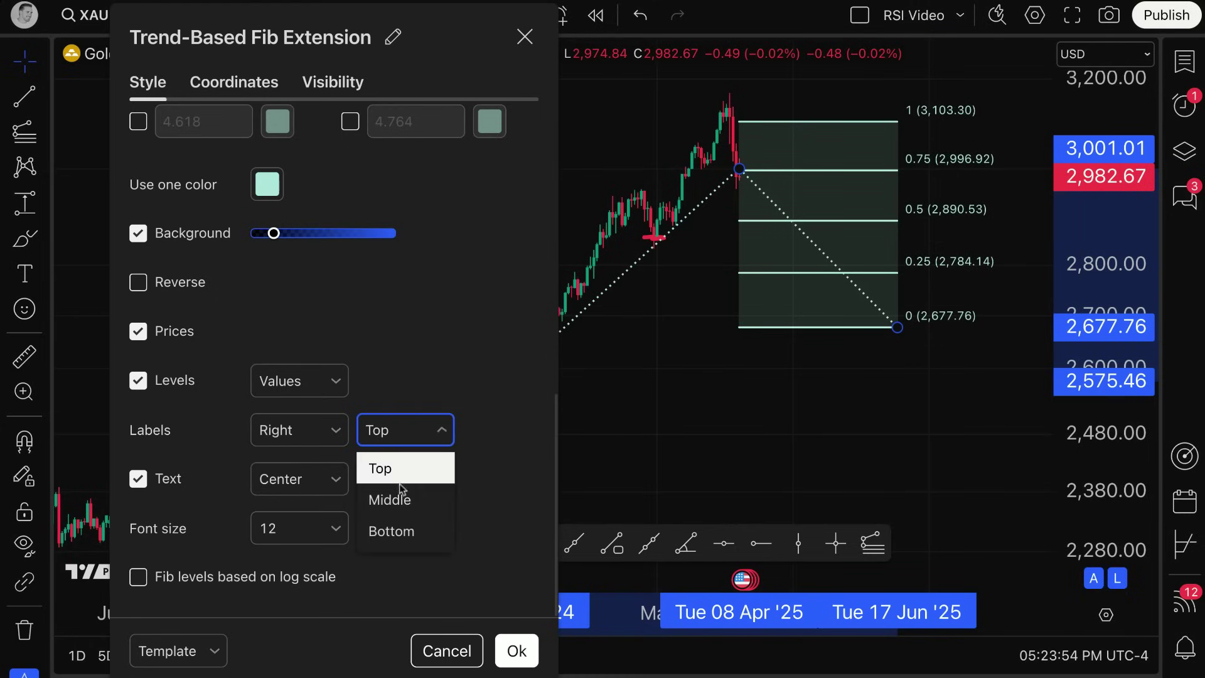
click(392, 499)
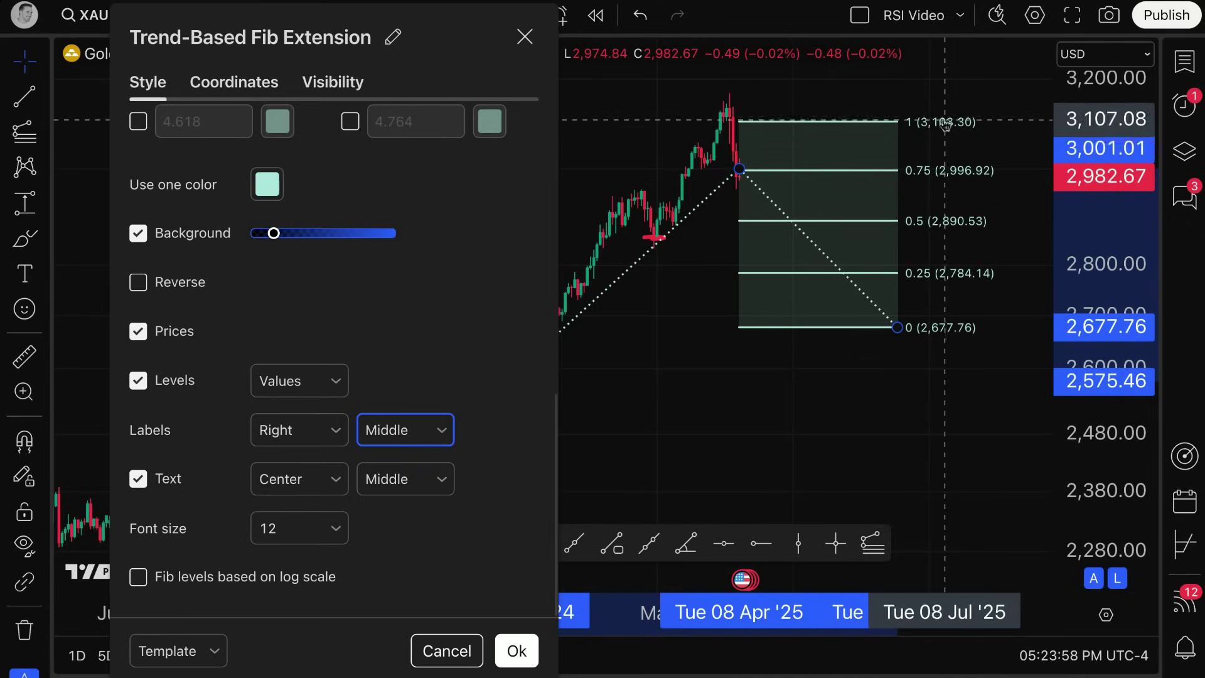
Compare the labels' horizontal placement at Center, Left and Right, leaving it at Right
click(300, 430)
click(296, 511)
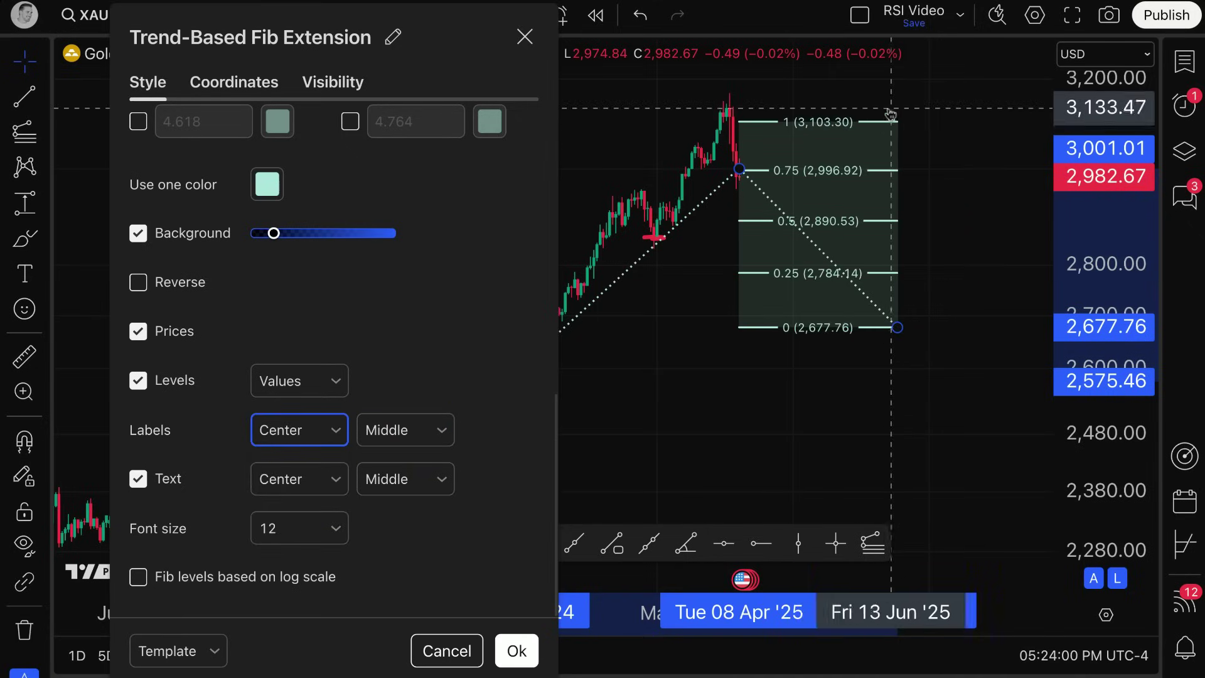
click(311, 432)
click(308, 465)
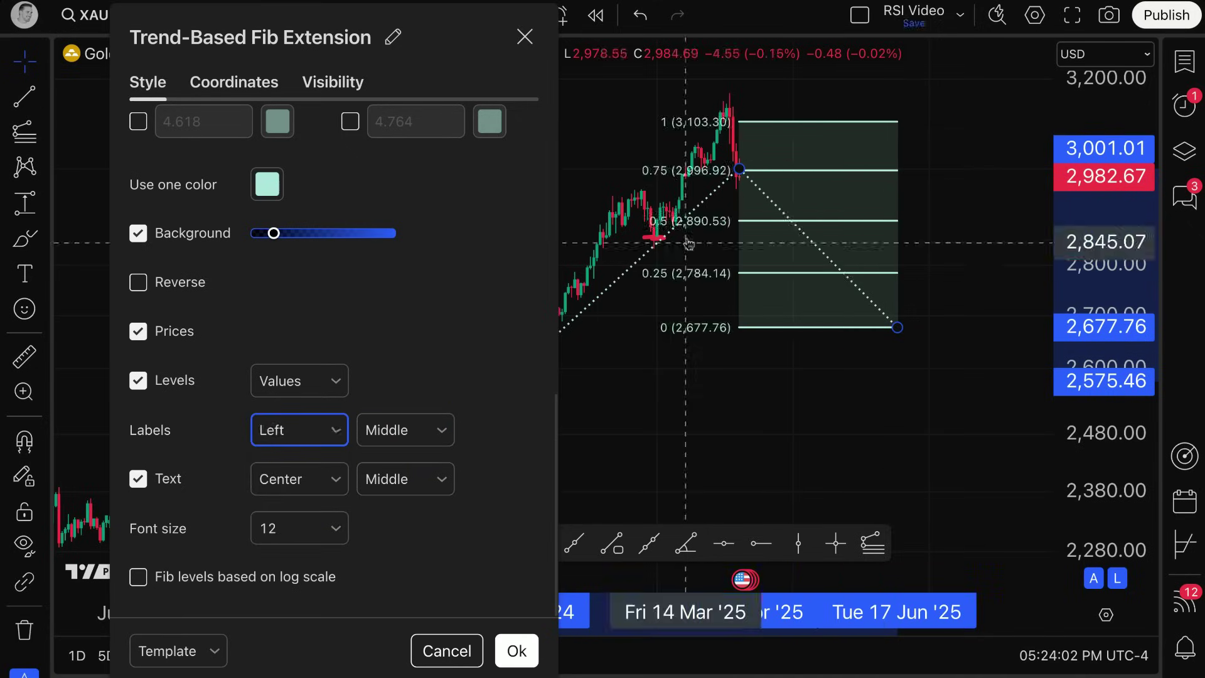
click(300, 436)
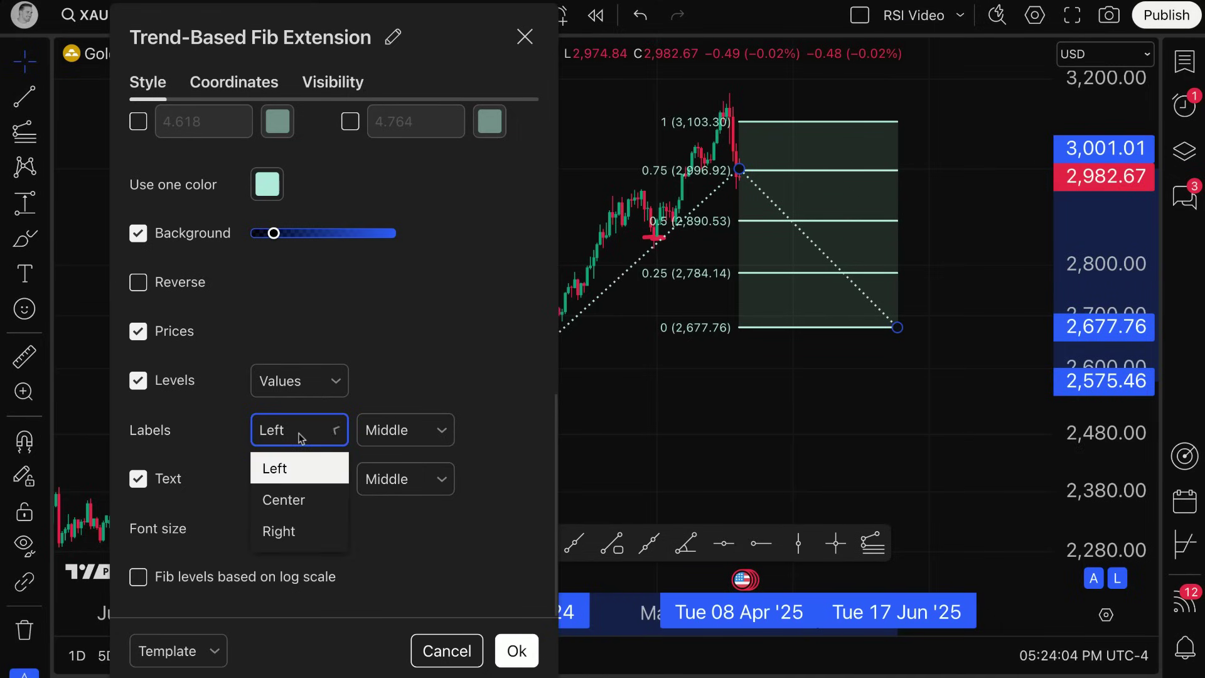
click(306, 534)
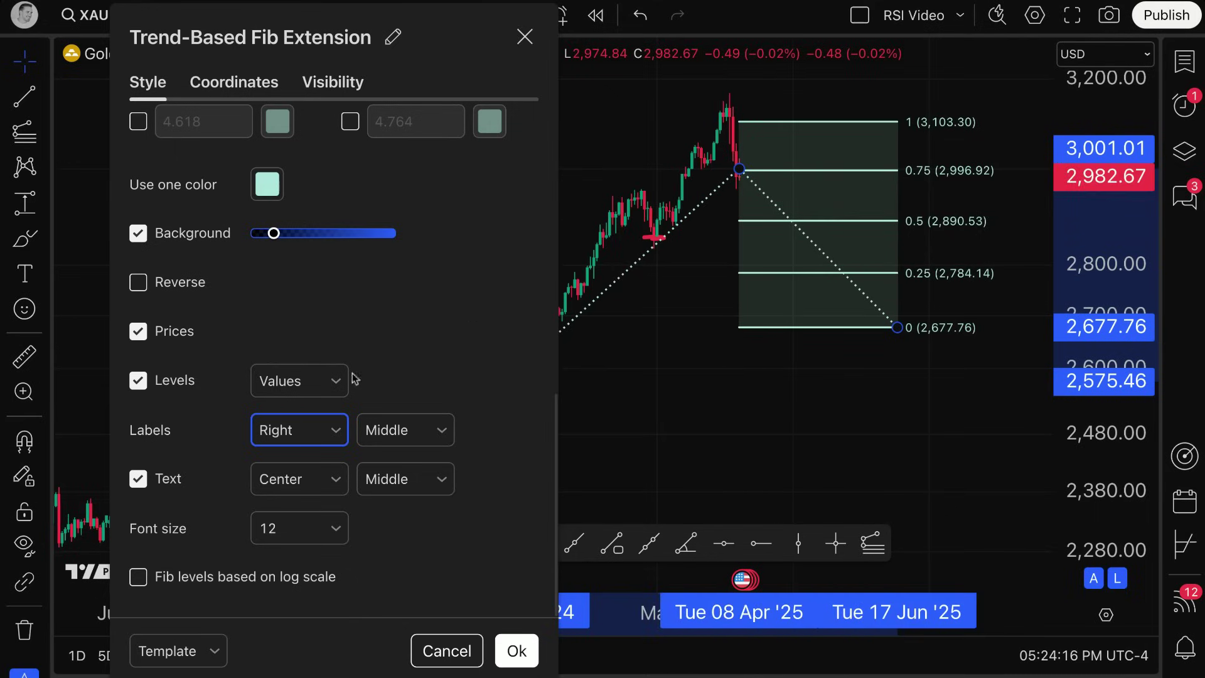
click(325, 430)
click(314, 468)
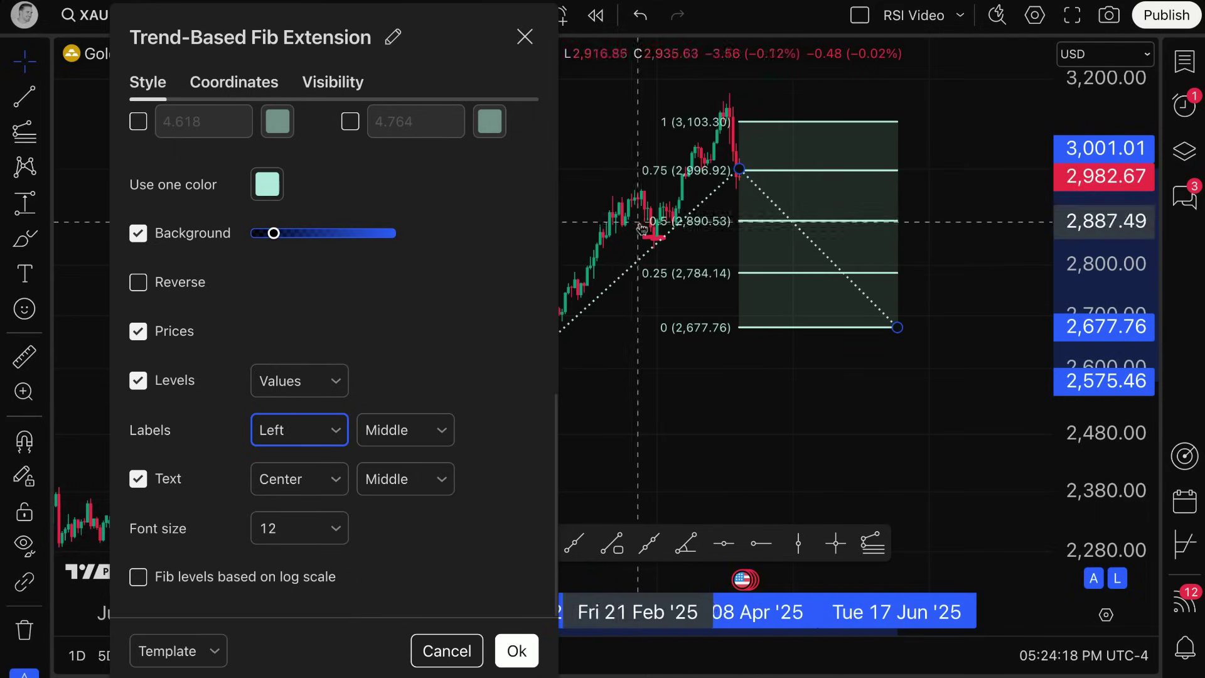
click(330, 429)
click(323, 528)
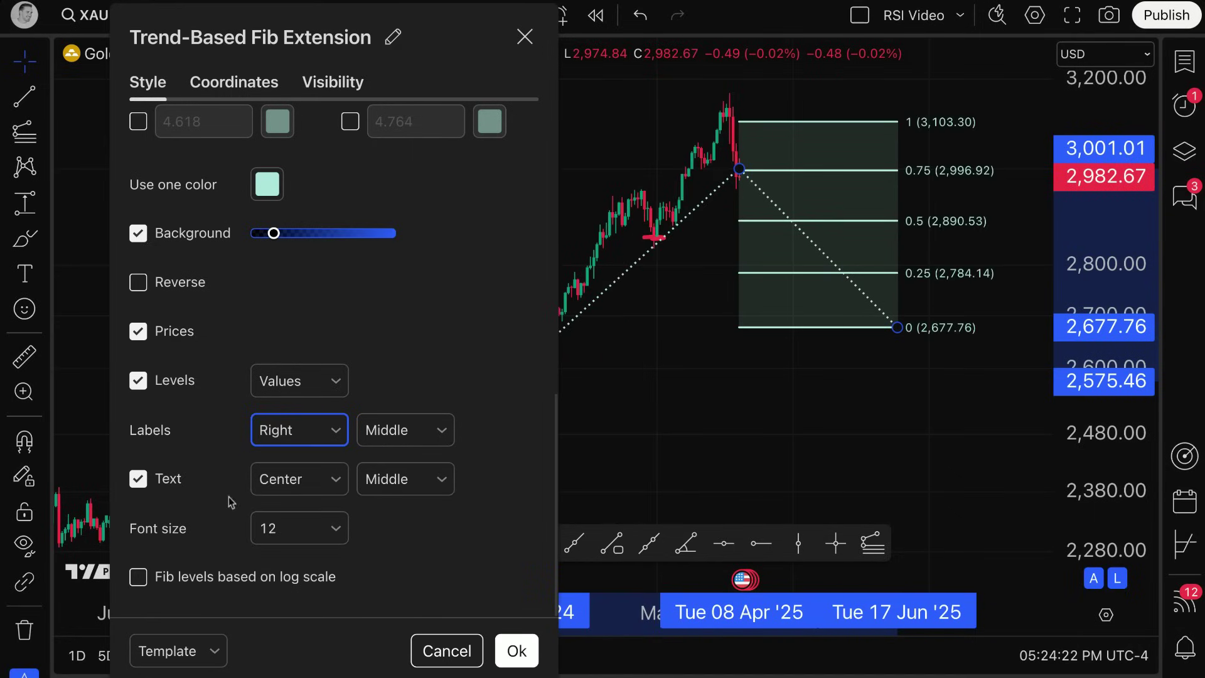
Switch the Text option off and on, and check its horizontal alignment choices while keeping Center
click(168, 480)
click(168, 483)
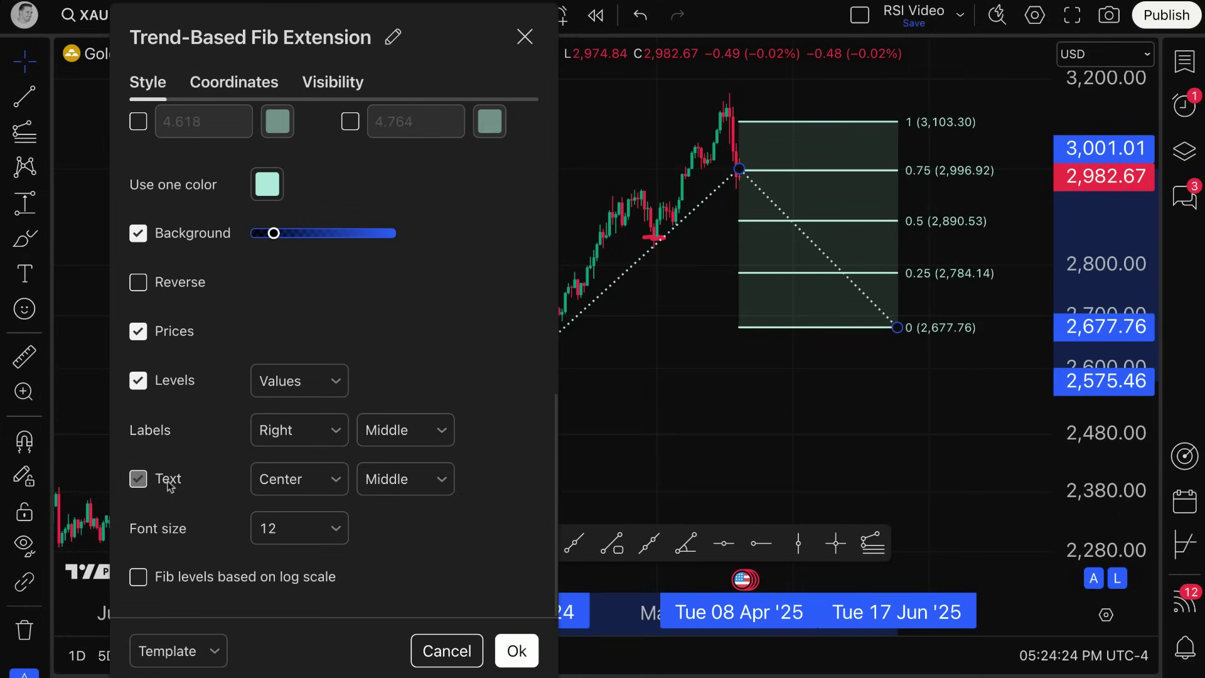
click(329, 481)
click(329, 481)
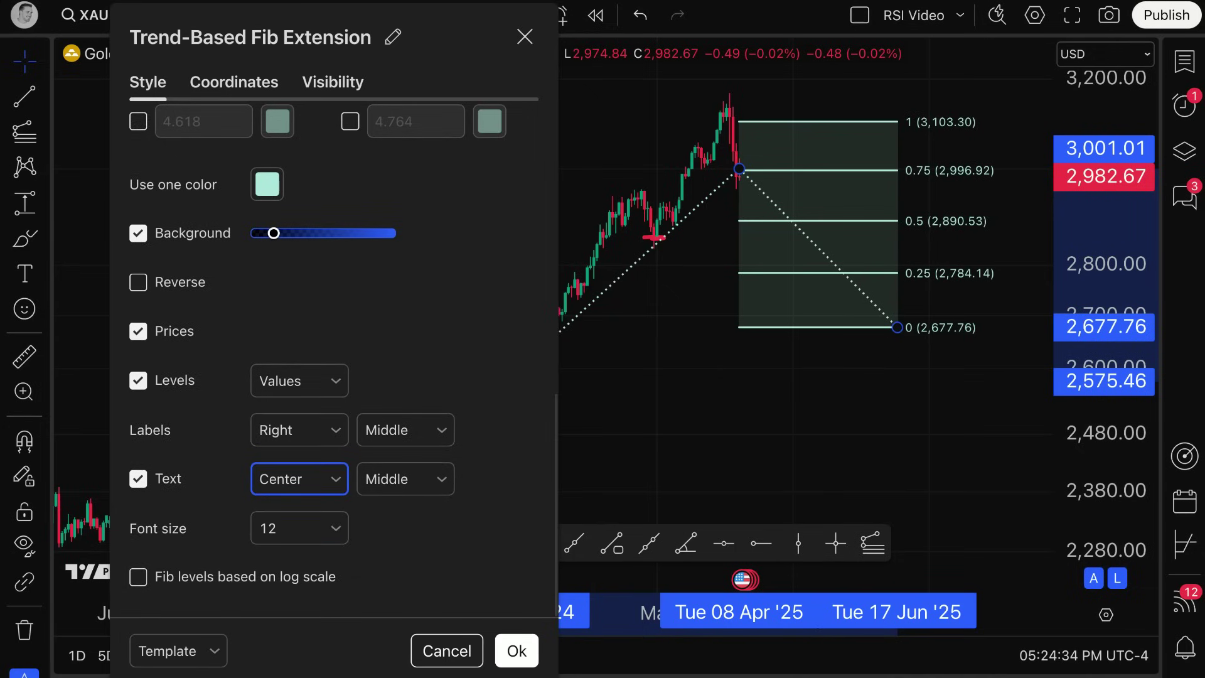
Toggle Fib levels based on log scale repeatedly to compare the level prices, leaving it off
click(138, 576)
click(138, 577)
click(138, 577)
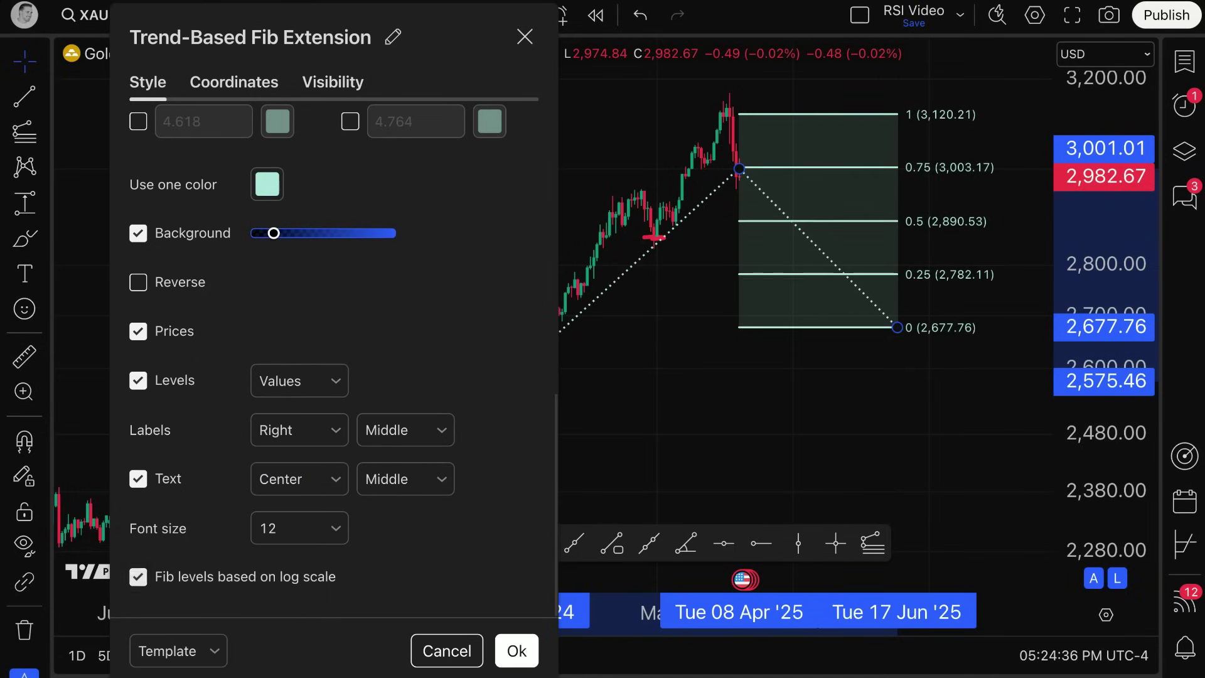
click(138, 577)
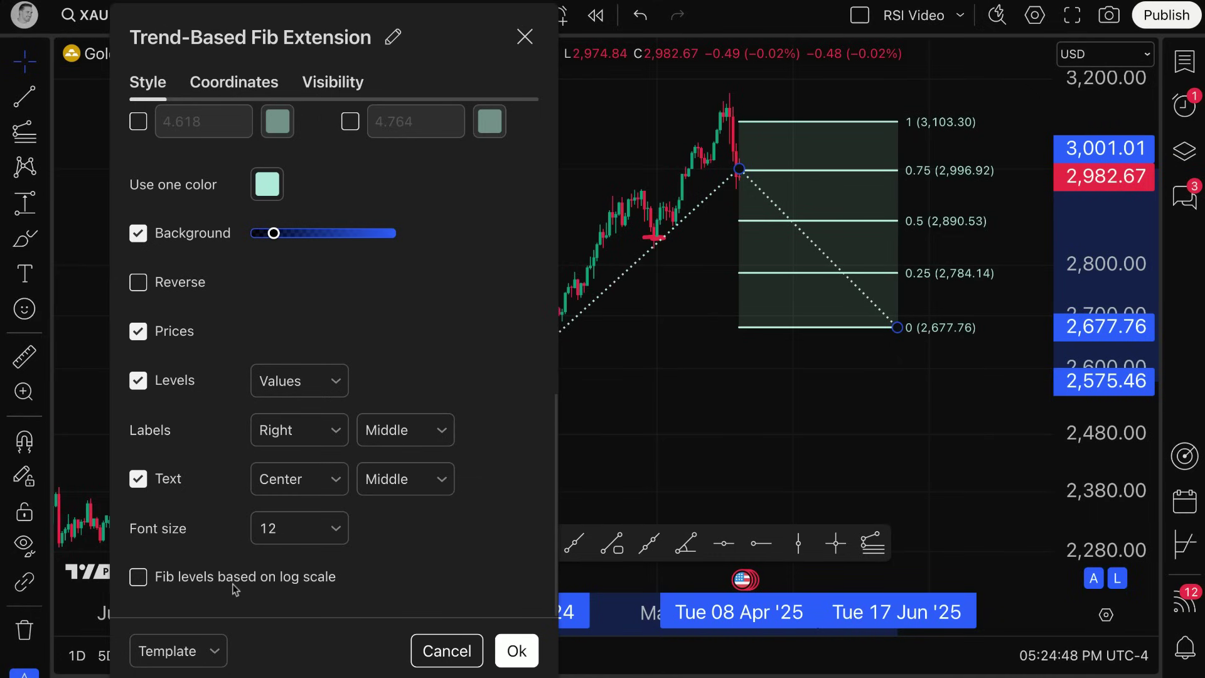
click(184, 584)
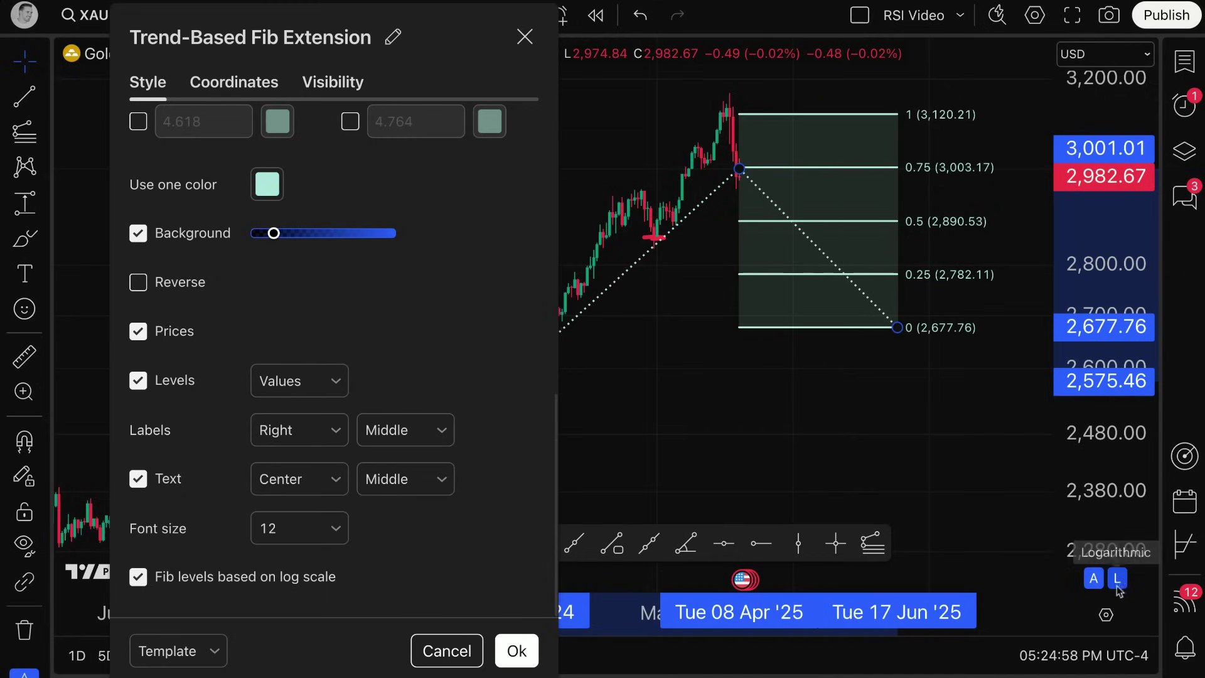
click(250, 578)
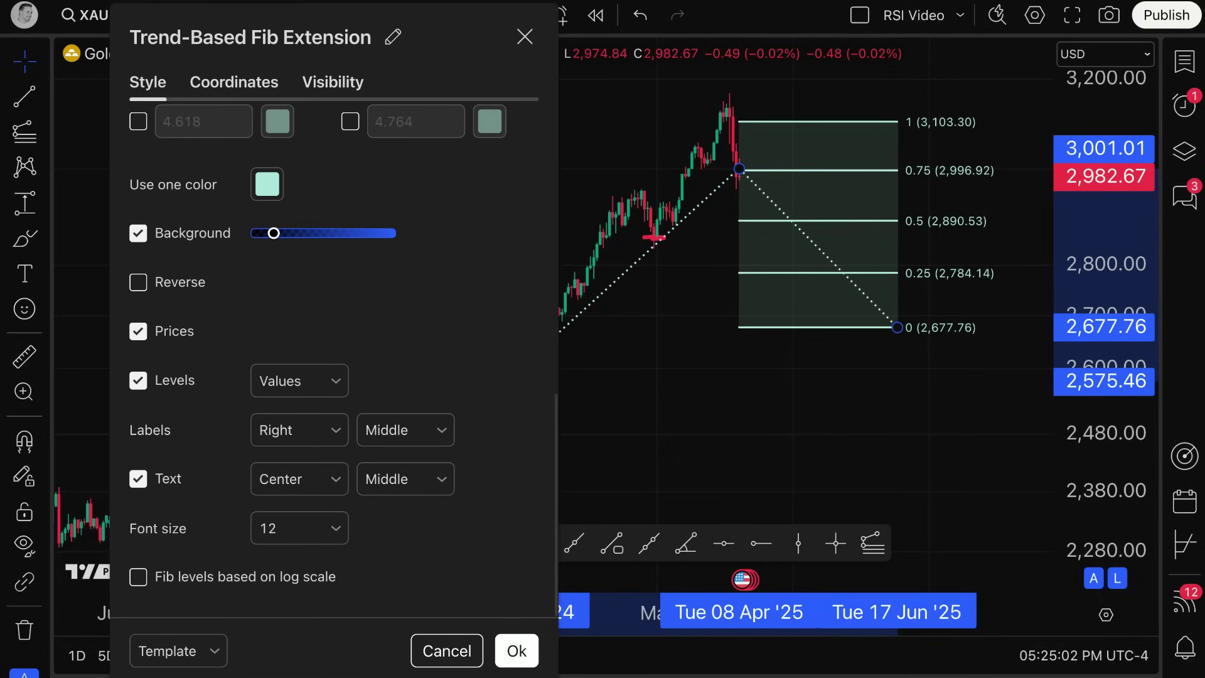
In the extension's coordinates, set point 2's price to 3000.00, point 1's to 2500.00 and point 3's to 2675.00
click(234, 82)
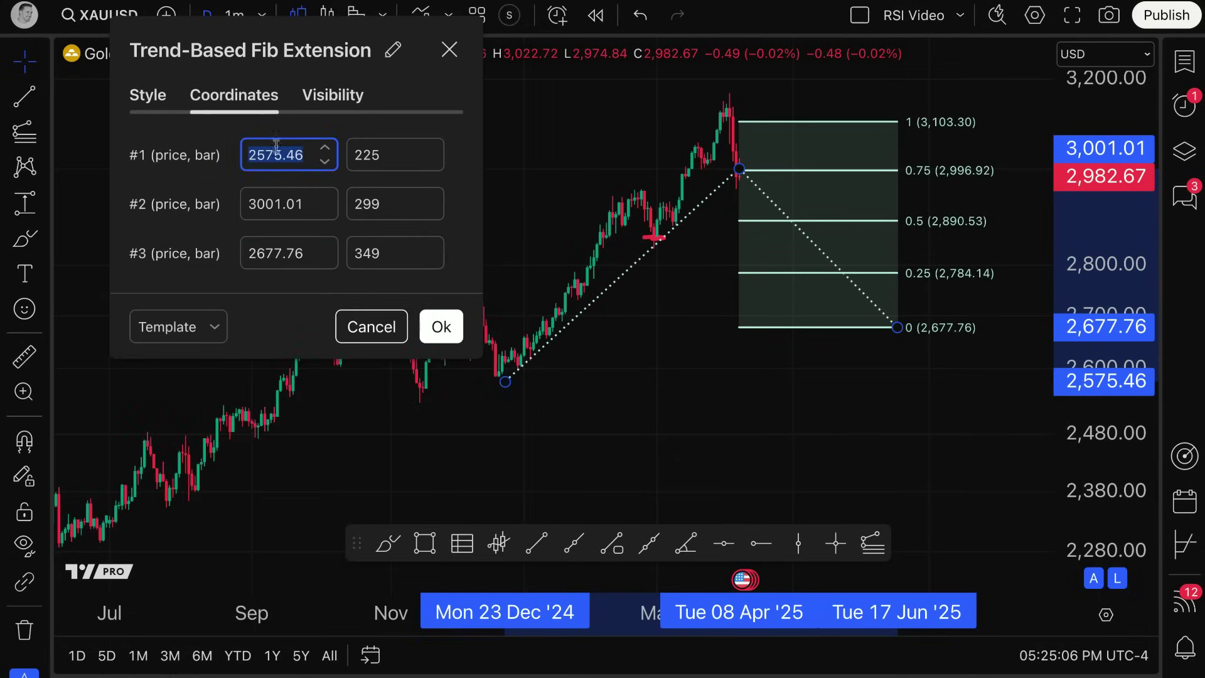
click(265, 215)
text(3000.00)
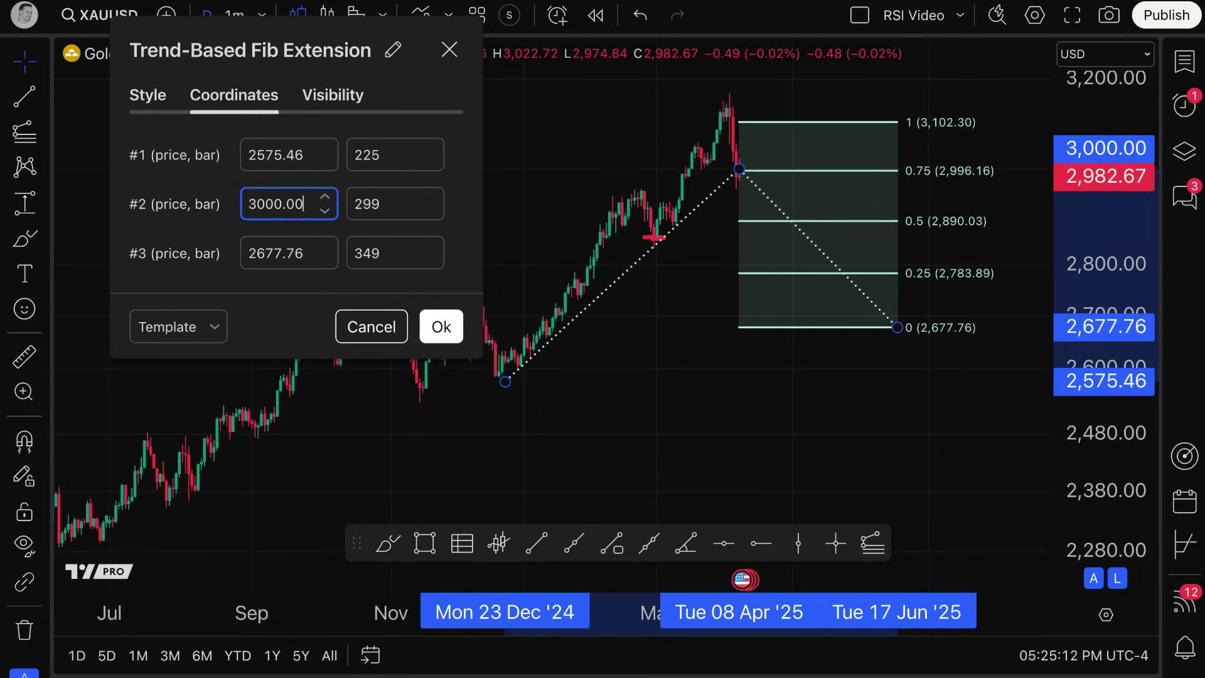
click(263, 155)
text(2)
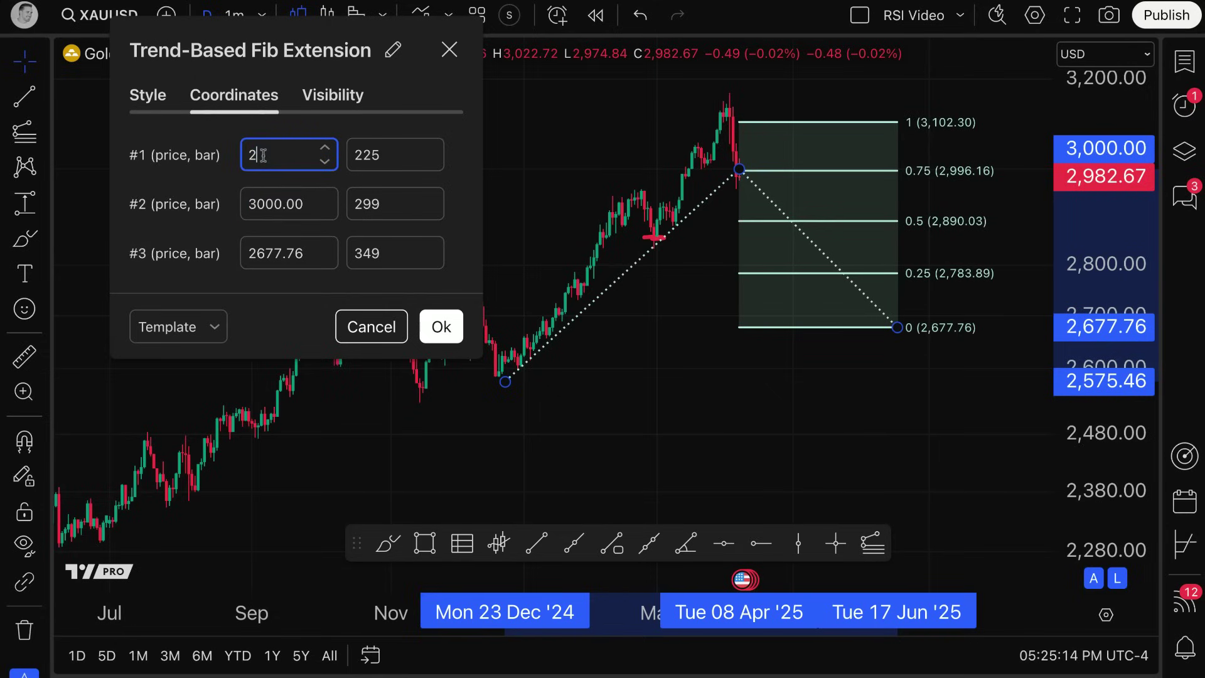
text(500.00)
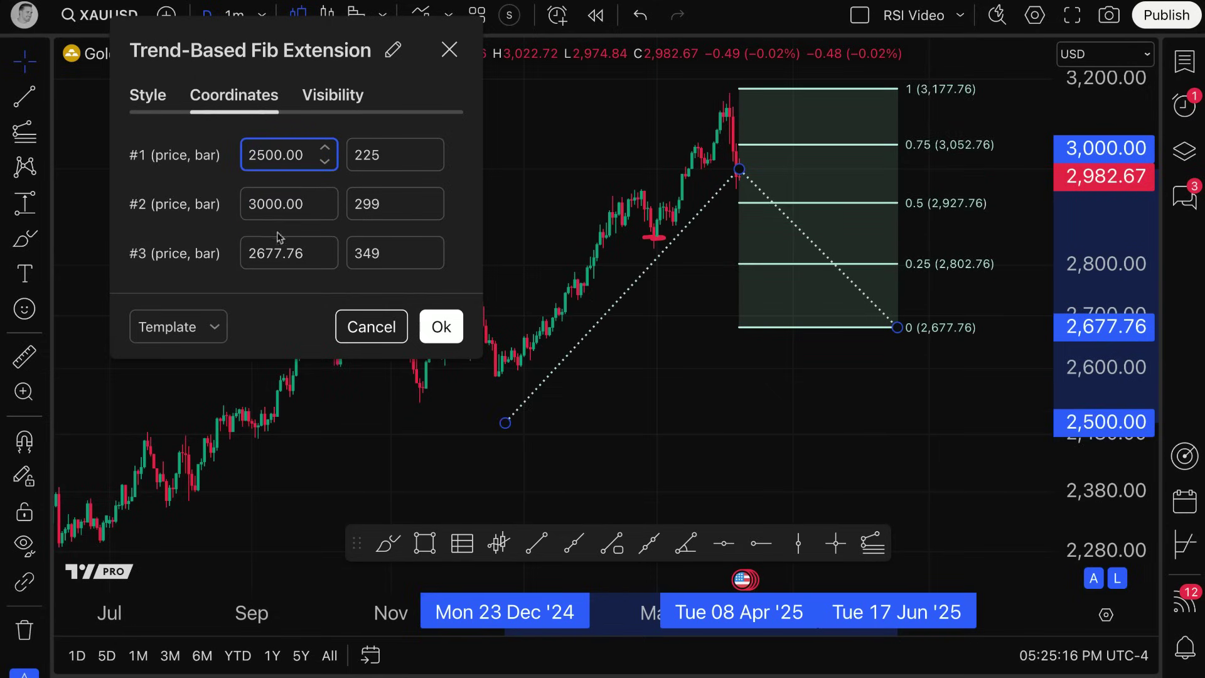
click(280, 249)
text(2)
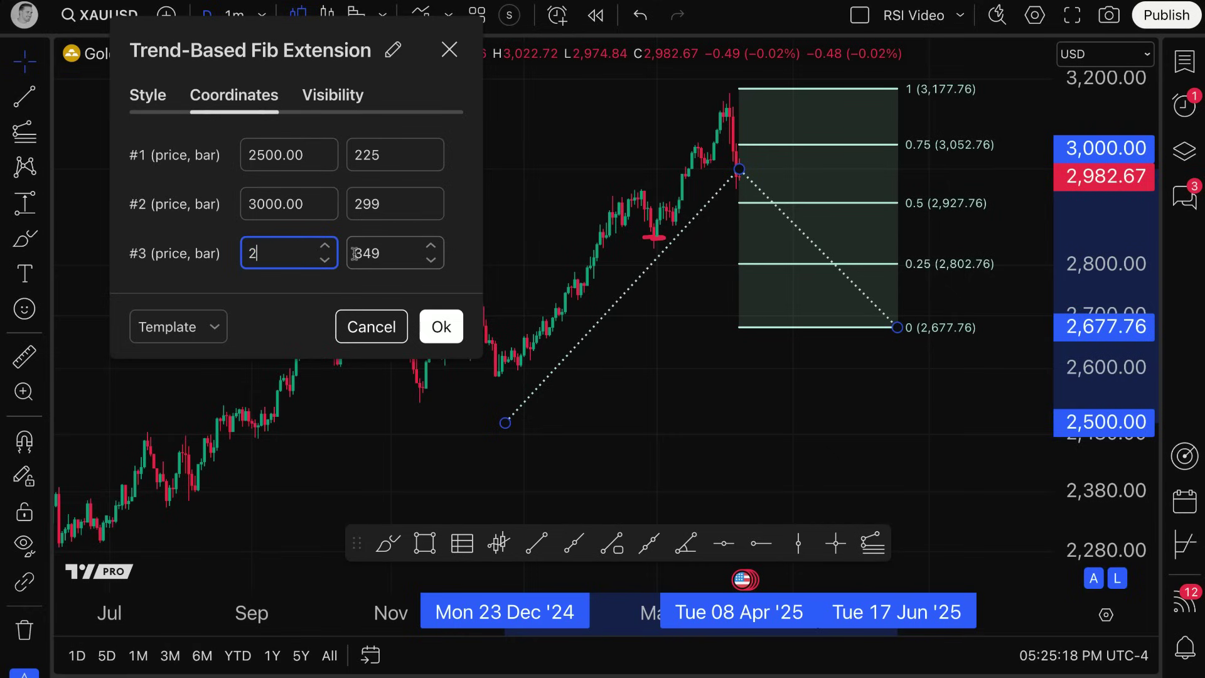
text(675)
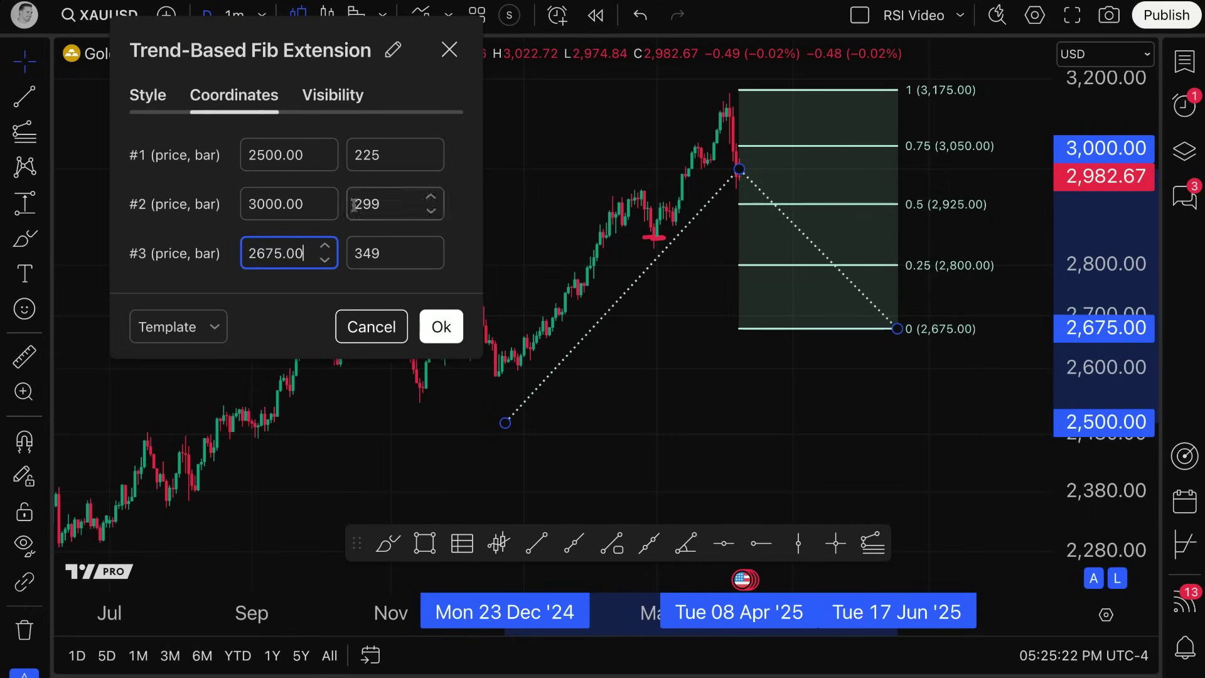
click(267, 158)
click(268, 205)
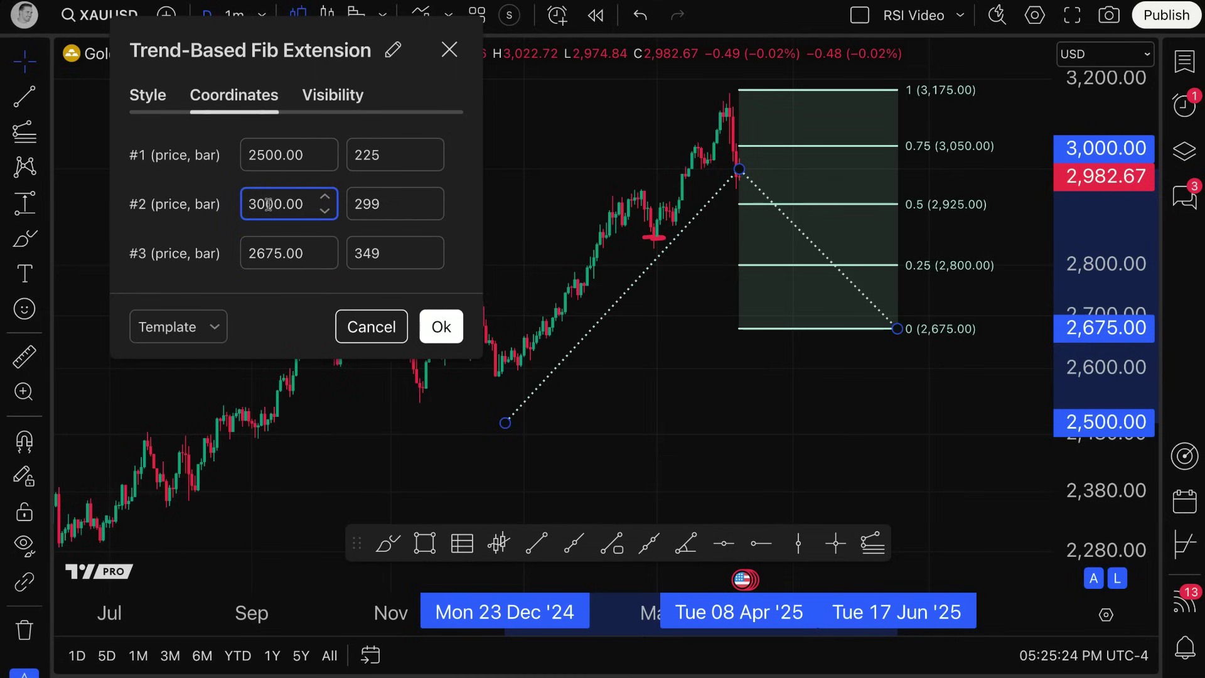
Move the extension's first point to about 2,565.08 on 18 Dec '24, and reopen its settings clear of the drawing
click(506, 425)
drag(506, 425, 496, 388)
double_click(495, 389)
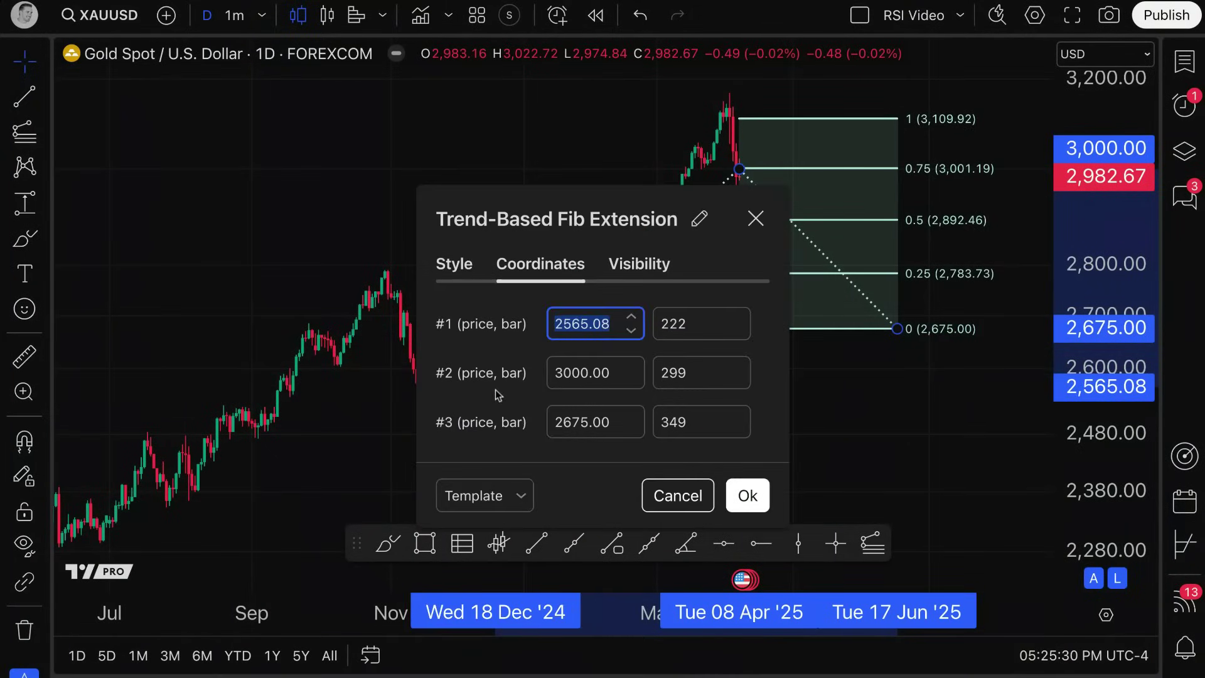
drag(615, 215, 291, 102)
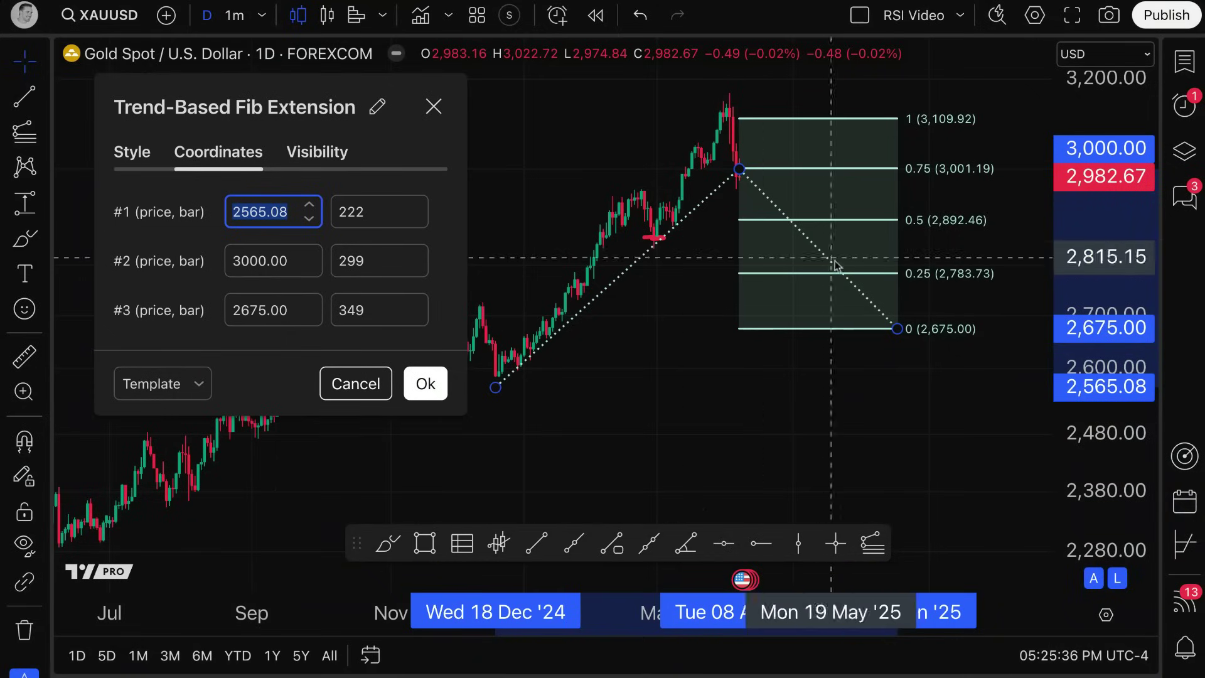
Move the extension's third point to about 2,683.42 on 18 Jun '25, and show its timeframe visibility settings
drag(898, 328, 900, 324)
double_click(744, 181)
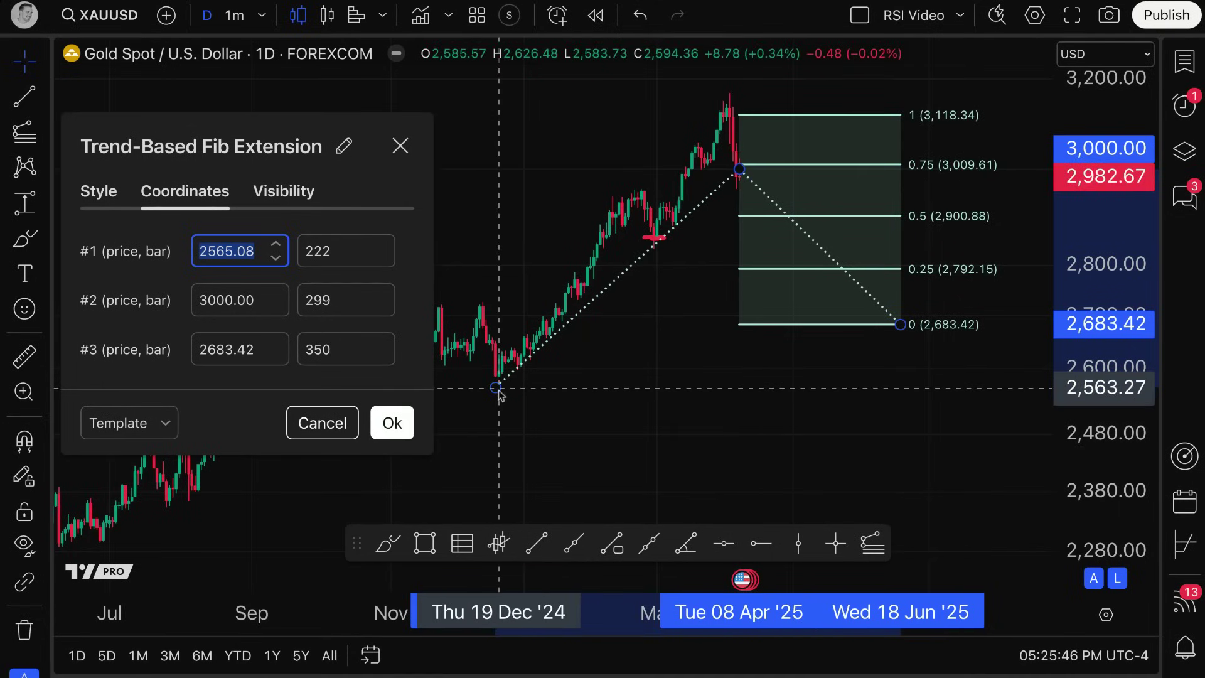
click(290, 199)
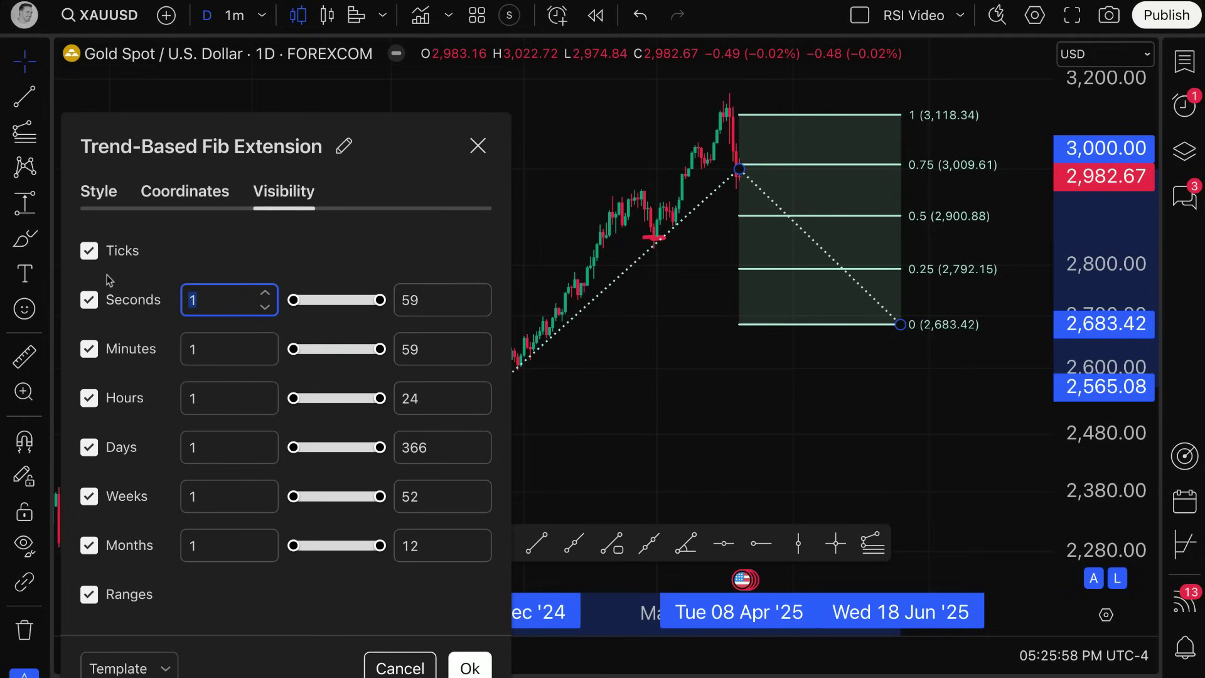
Hide the Trend-Based Fib Extension on minute and hour timeframes and apply the visibility settings
click(90, 351)
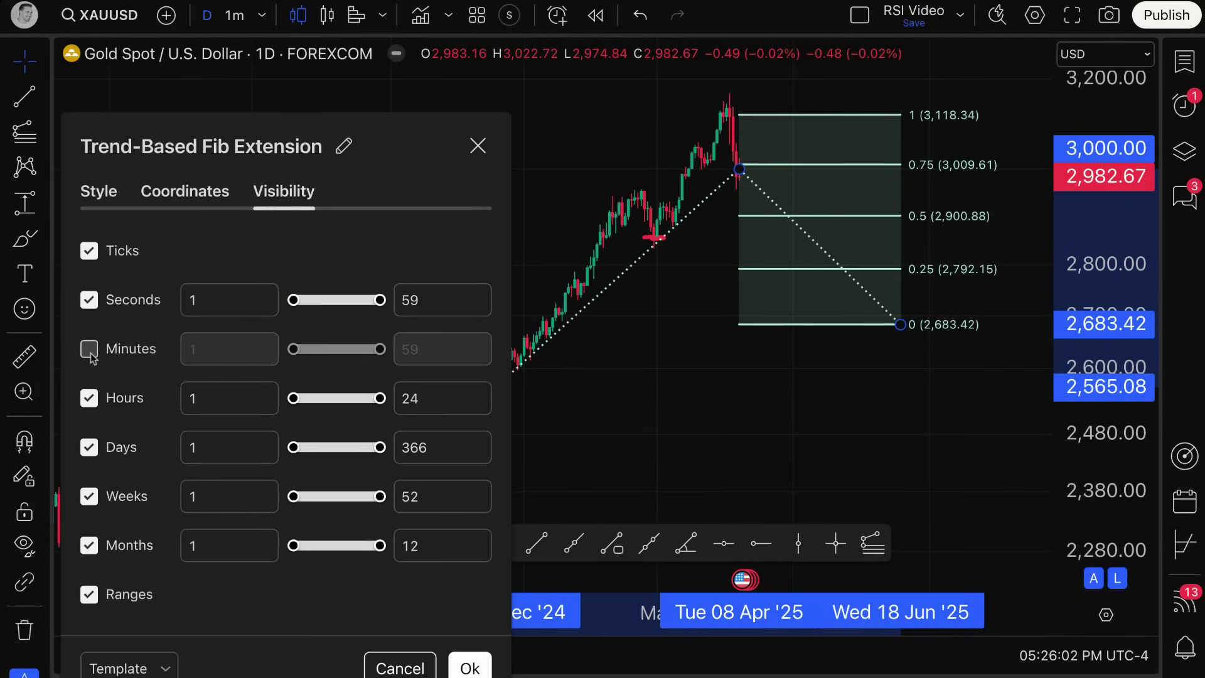
click(89, 397)
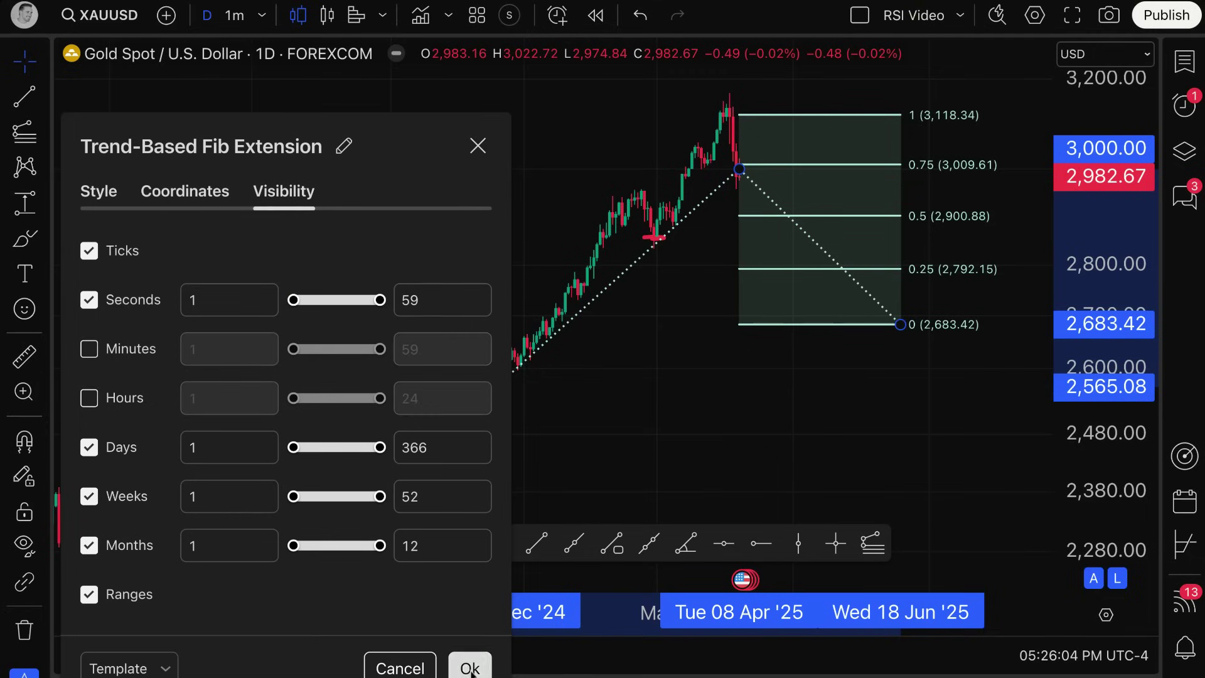
click(470, 666)
Check the extension's visibility on the 1-minute chart, and return to the daily chart around the drawing
click(234, 15)
scroll(718, 329, down, 5)
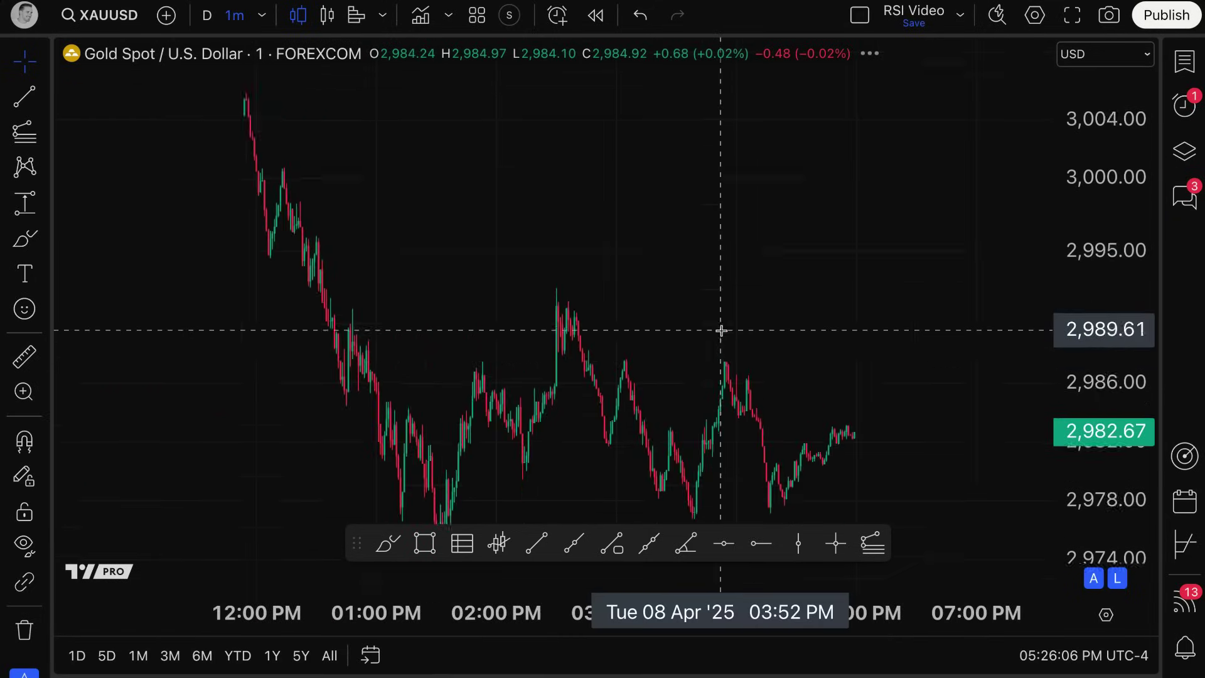
scroll(718, 328, up, 2)
click(207, 16)
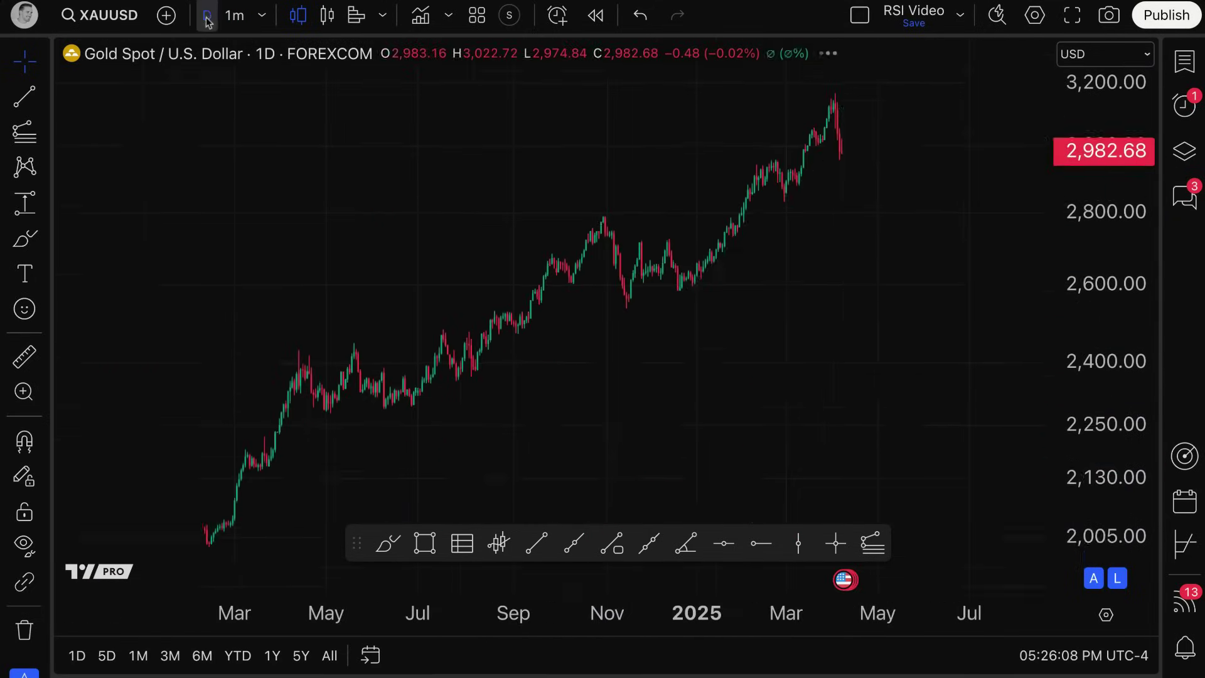
scroll(762, 251, up, 5)
Re-enable the extension's visibility on minute and hour timeframes and apply the settings
click(776, 191)
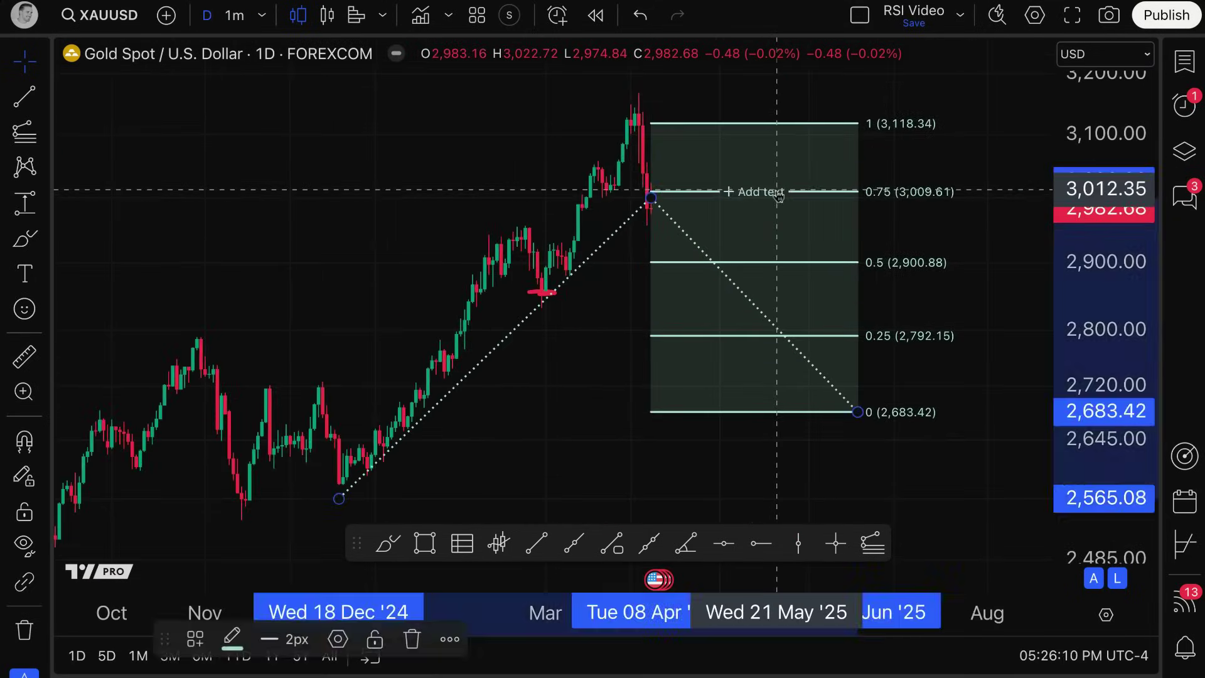
double_click(747, 191)
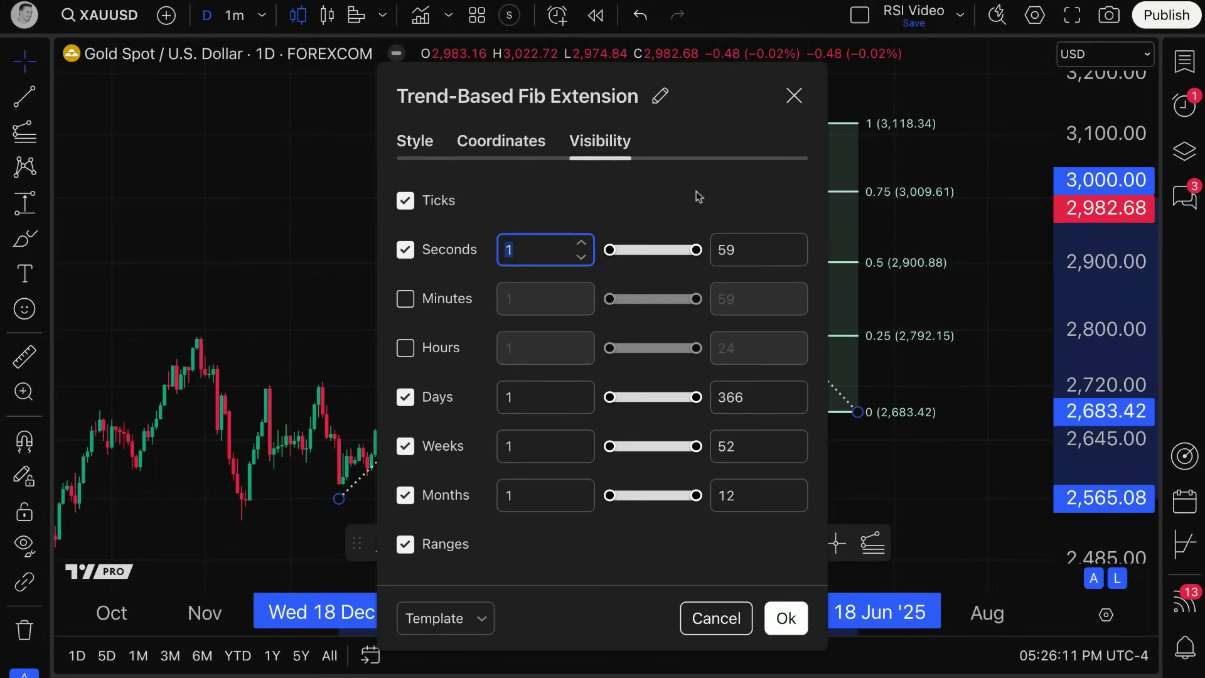
click(448, 296)
click(435, 354)
click(787, 618)
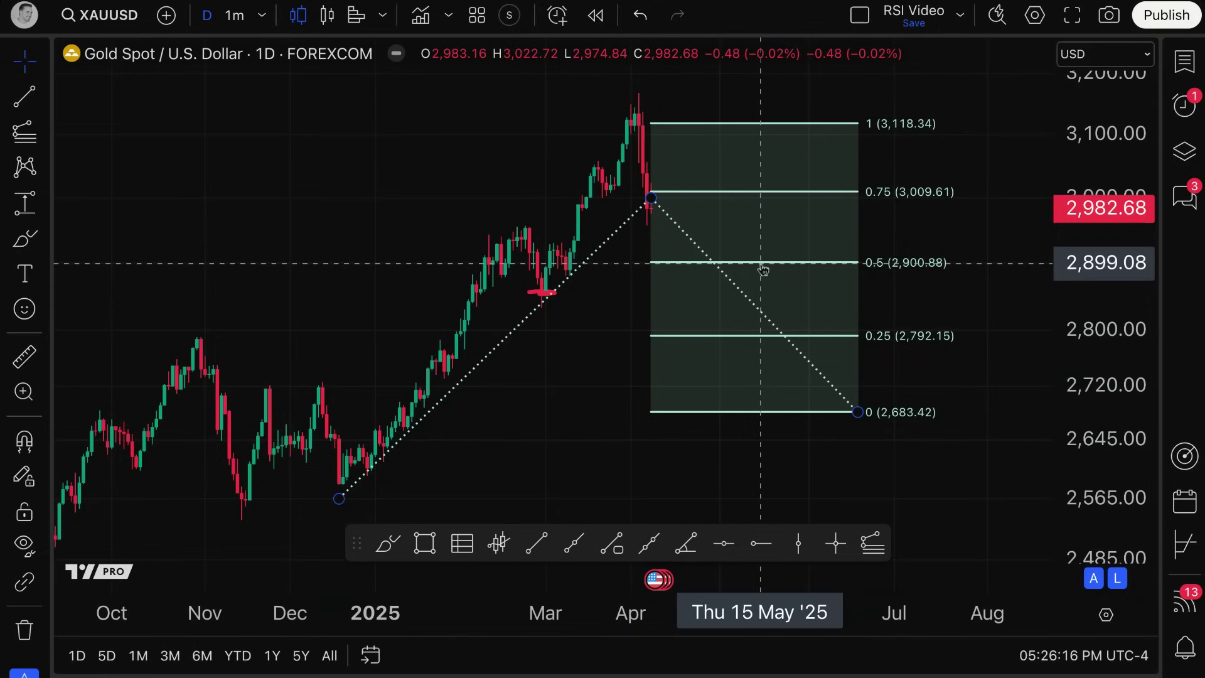
Add the text "this level" to the extension's 0.75 level line, leave the 0.5 level without text, and deselect the drawing
click(751, 191)
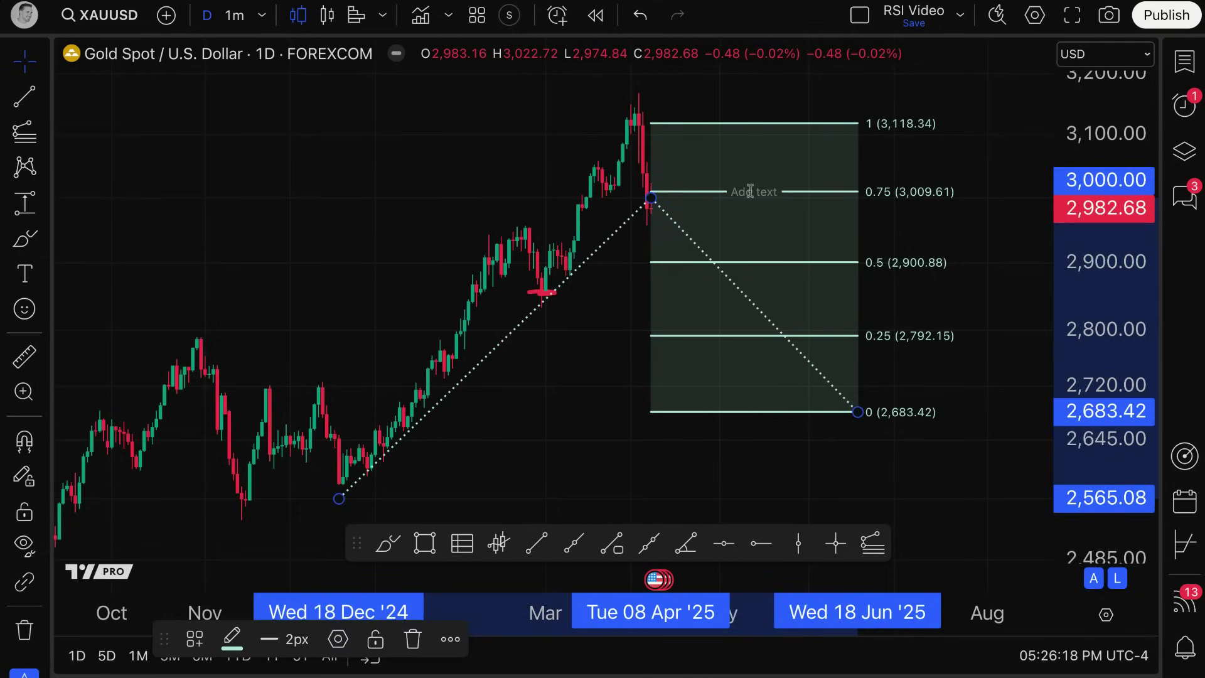
text(this level)
click(744, 262)
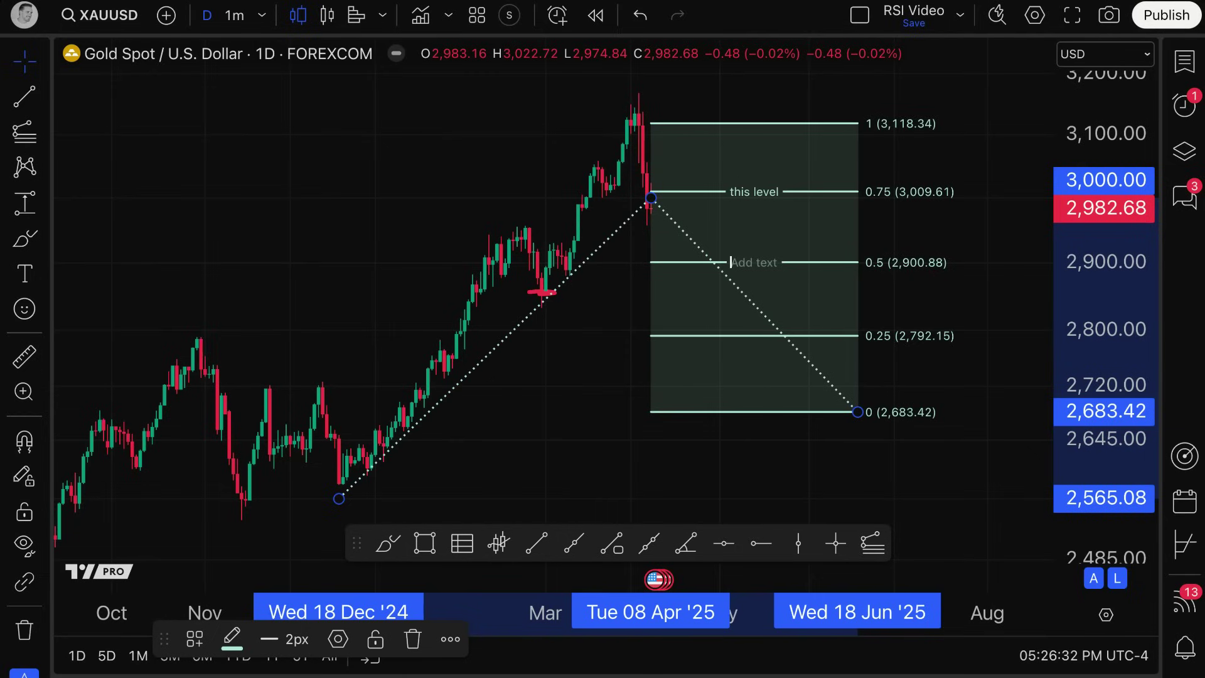
click(283, 180)
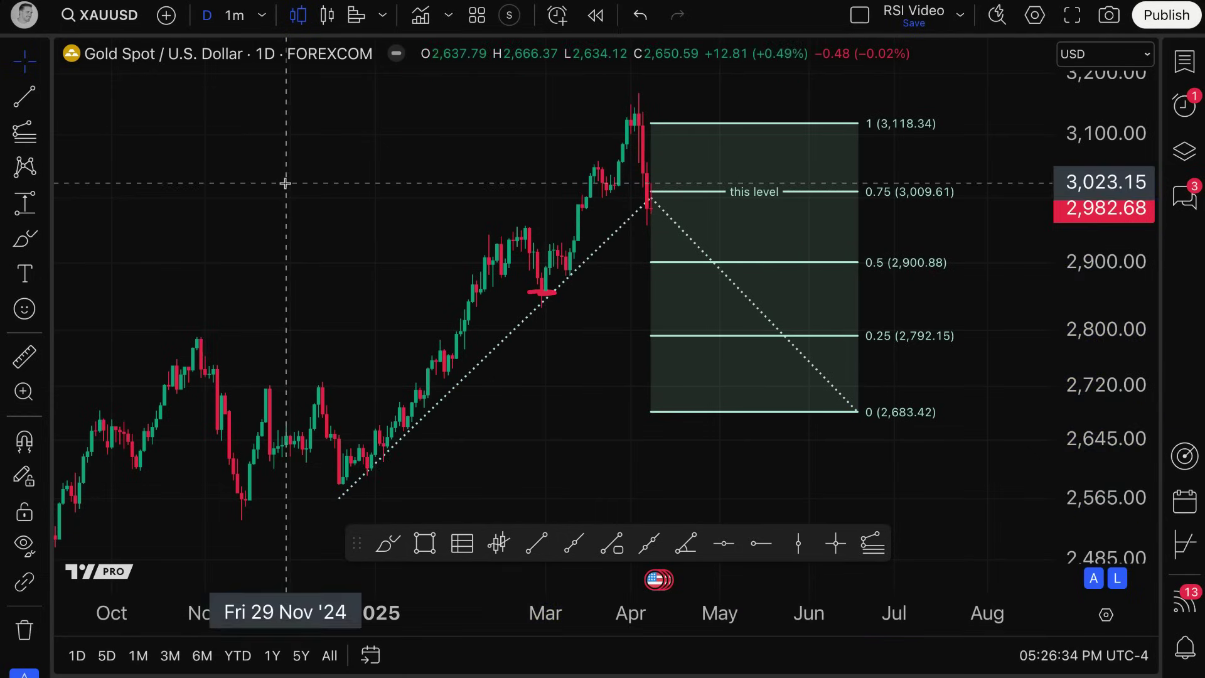